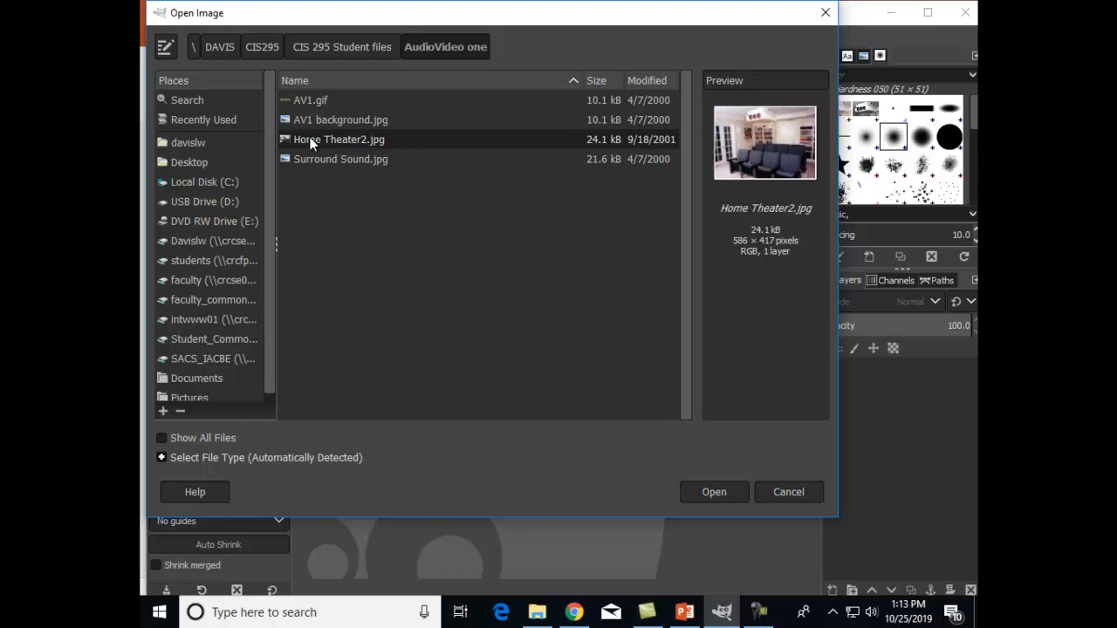
Open Home Theater2.jpg and name its save copy Home Theater dark projector.png
click(697, 490)
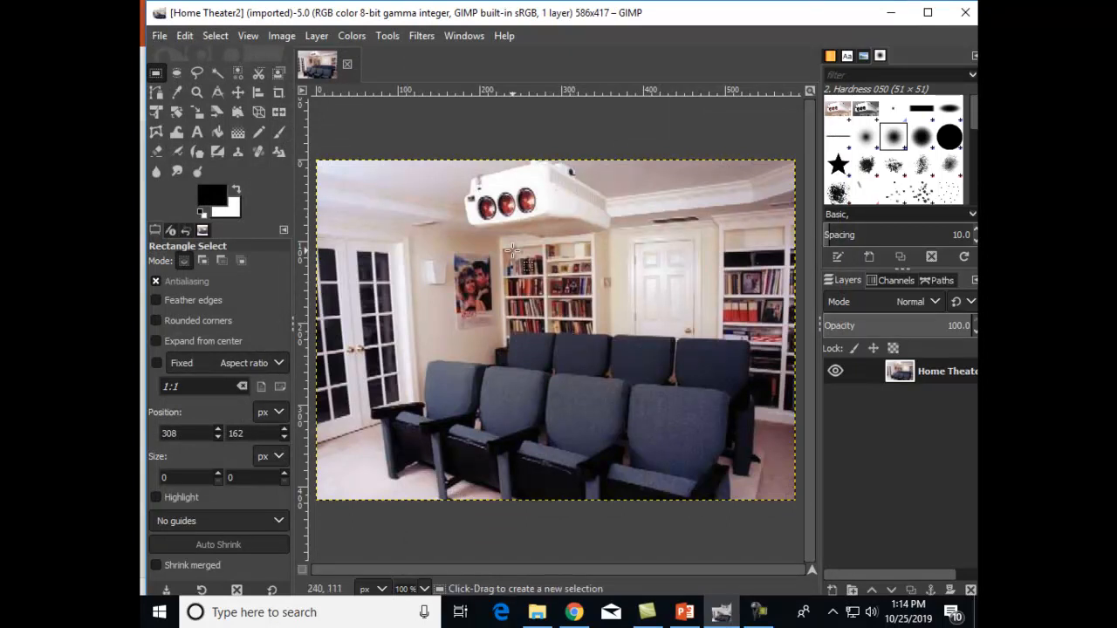
click(162, 35)
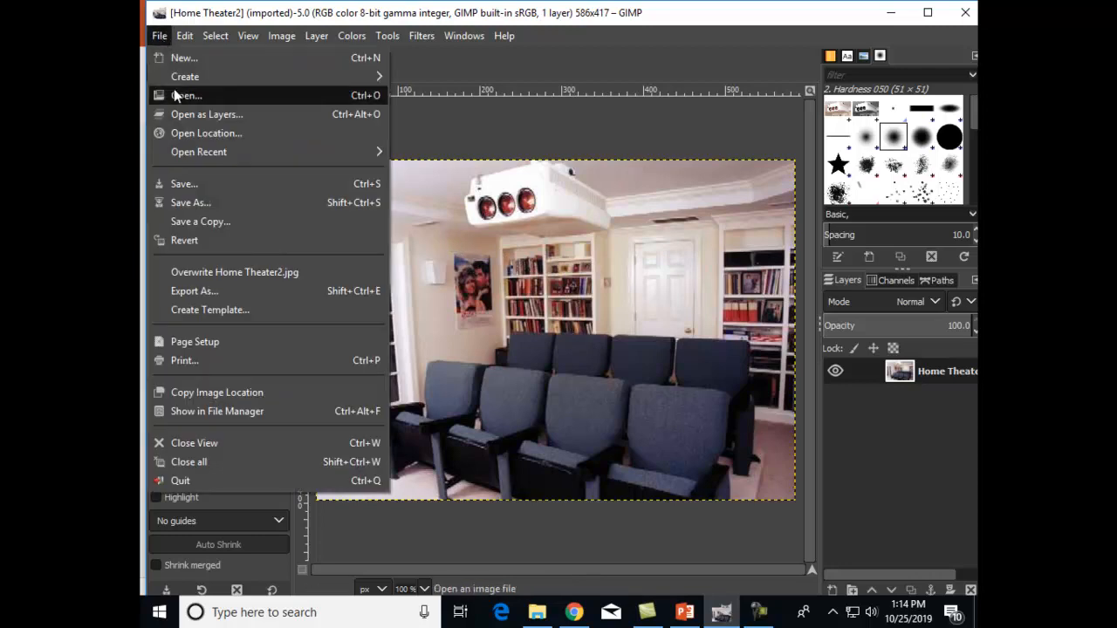
click(194, 195)
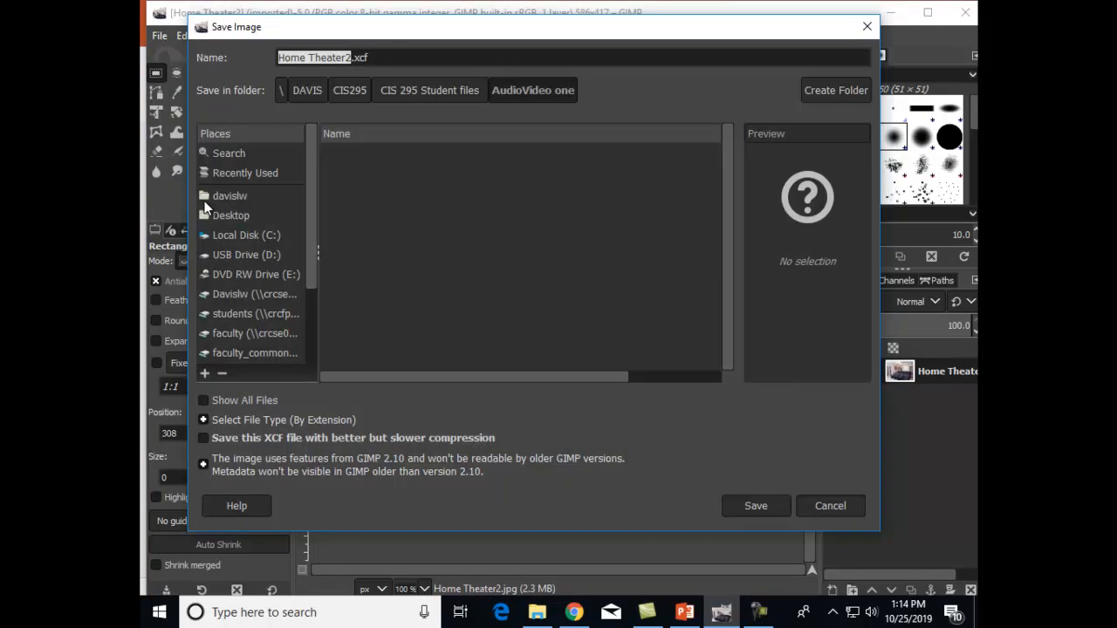
click(355, 61)
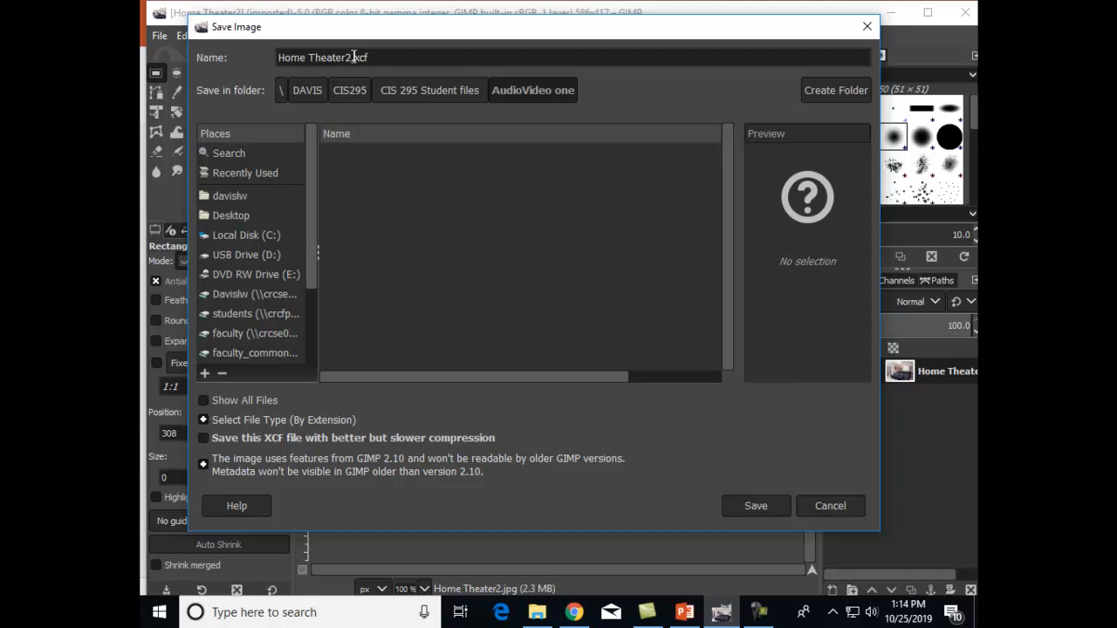
drag(346, 58, 387, 57)
text(dark projector.png)
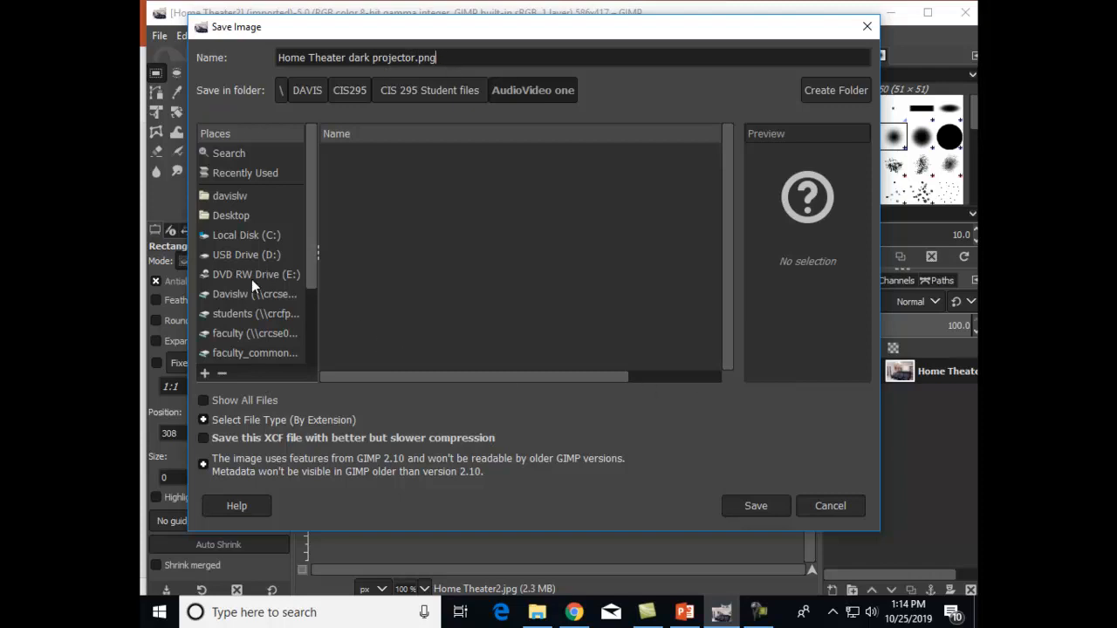
Choose the CIS295 folder inside 2019 Fall on the personal network drive as the save location
scroll(310, 278, down, 1)
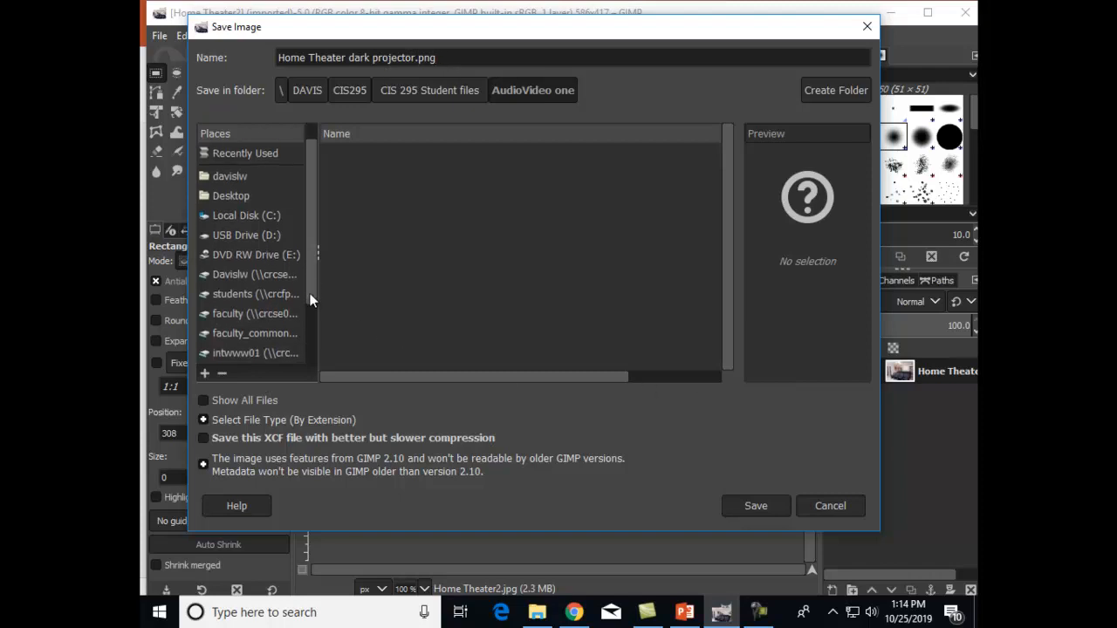
click(243, 270)
click(514, 329)
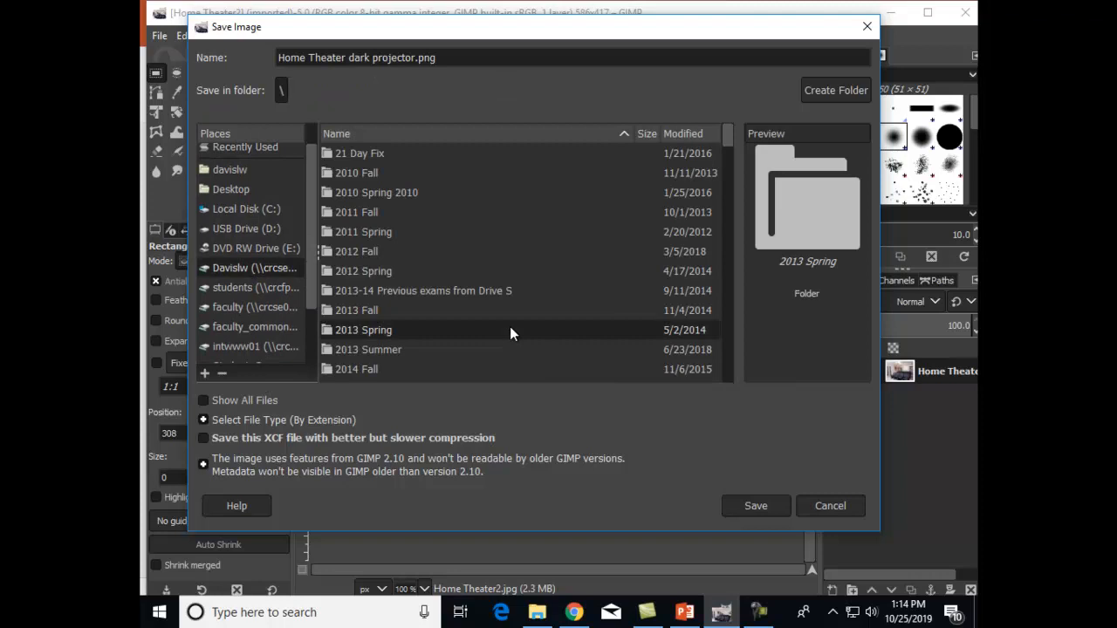
scroll(509, 327, down, 3)
scroll(506, 323, down, 3)
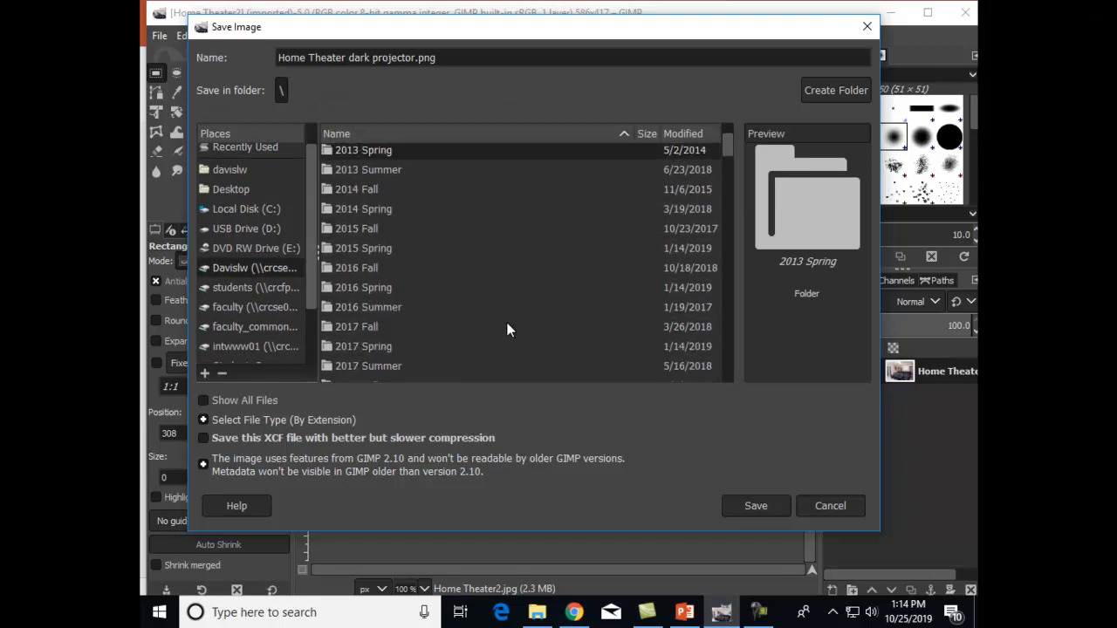
scroll(503, 326, down, 1)
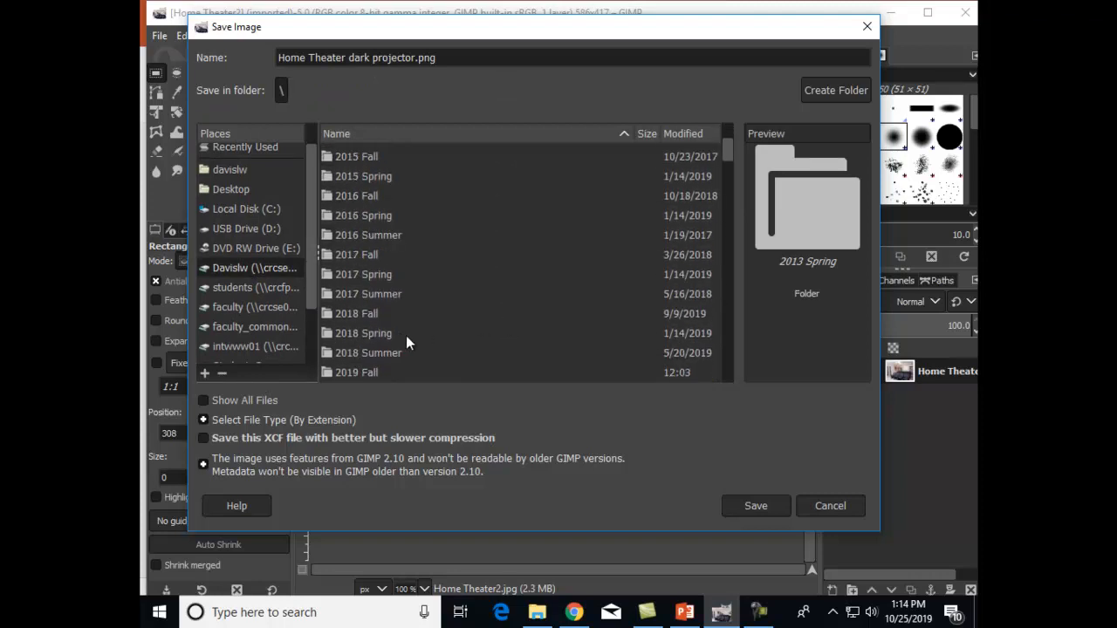
double_click(363, 372)
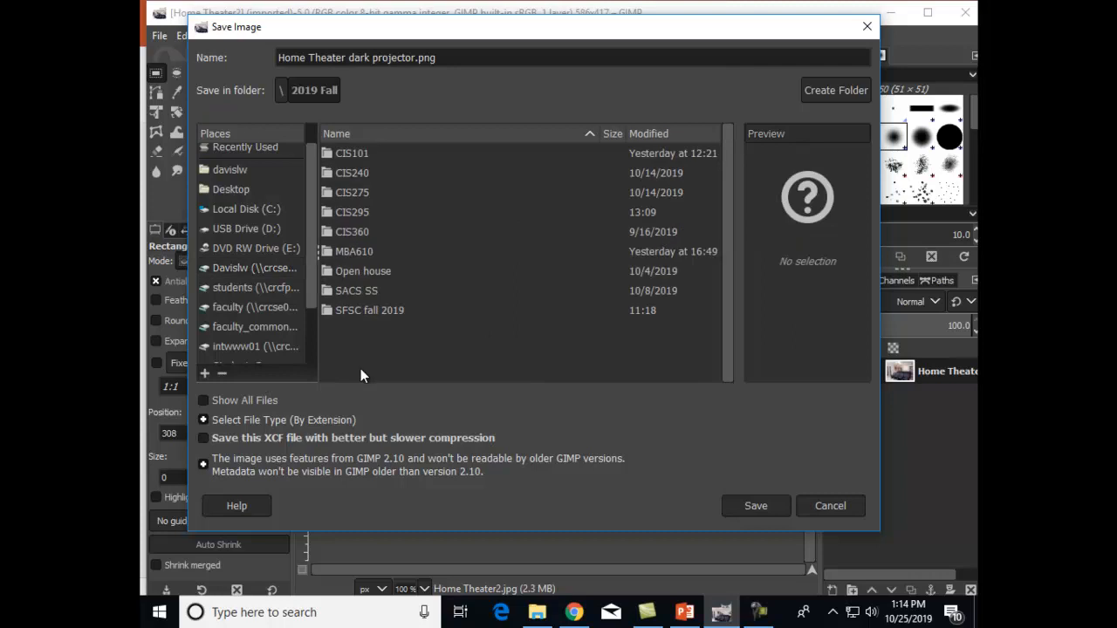
double_click(363, 210)
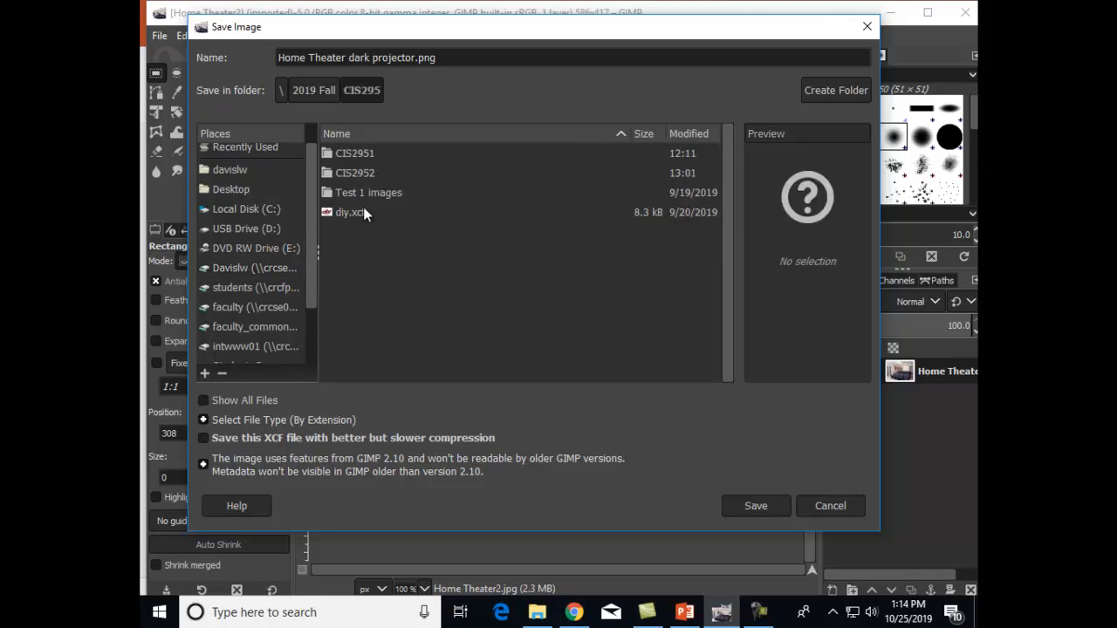
Export the image as Home Theater dark projector.png with the default PNG options, replacing the existing file
click(751, 504)
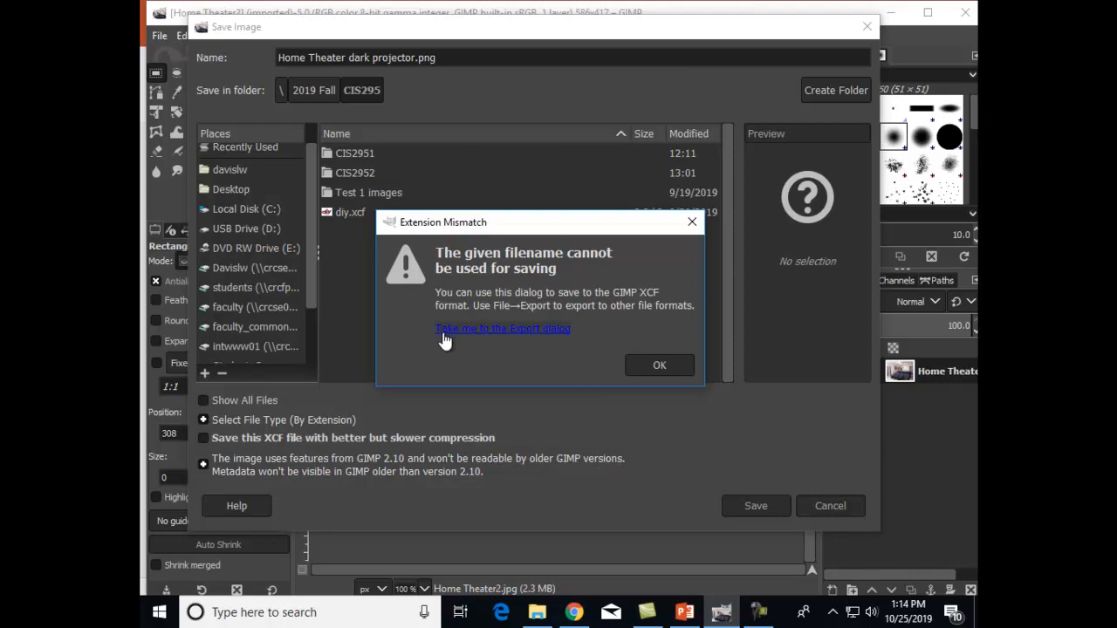
click(508, 331)
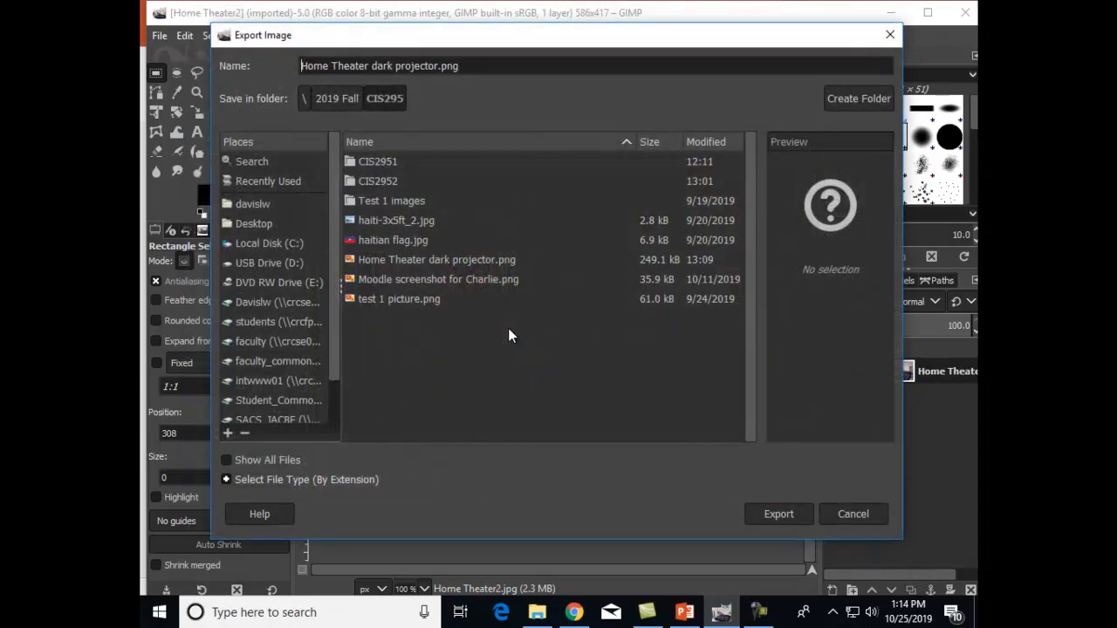
click(780, 513)
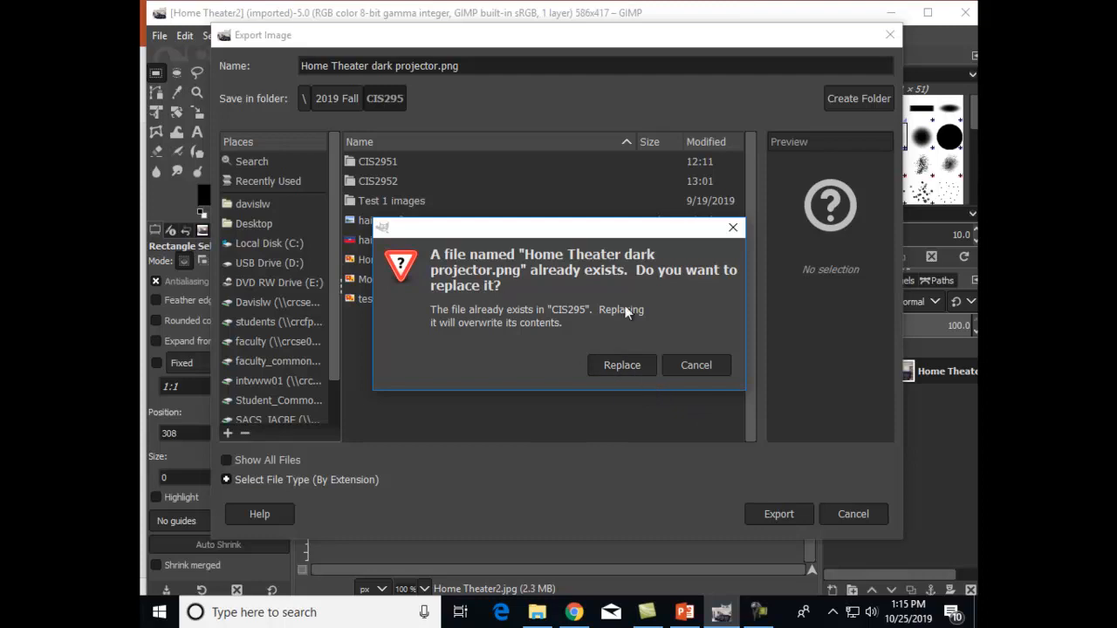
click(622, 373)
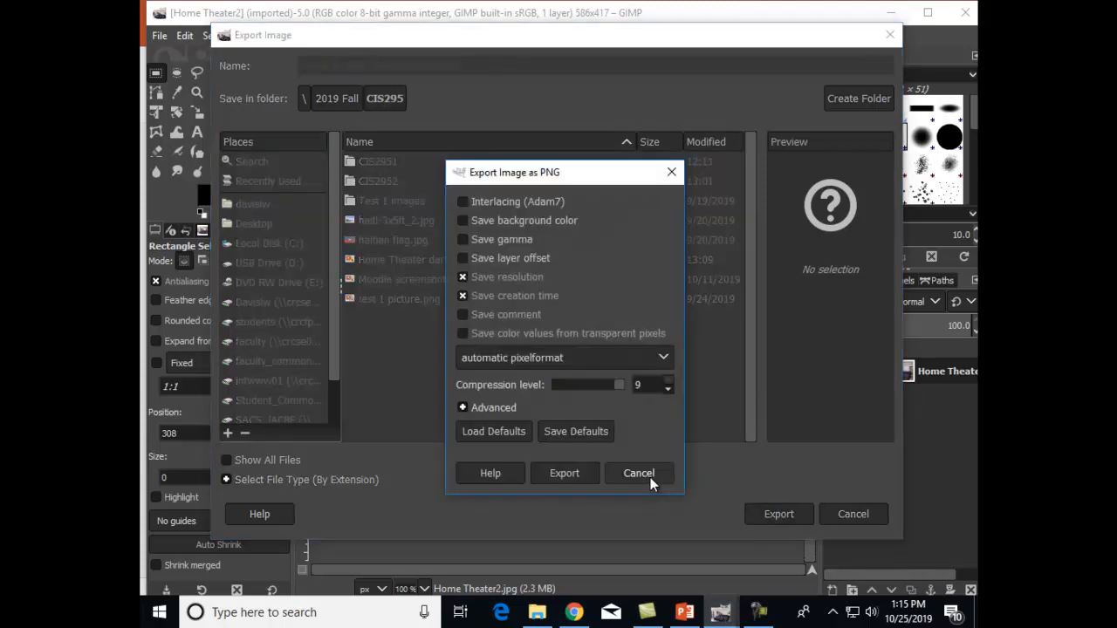
click(563, 473)
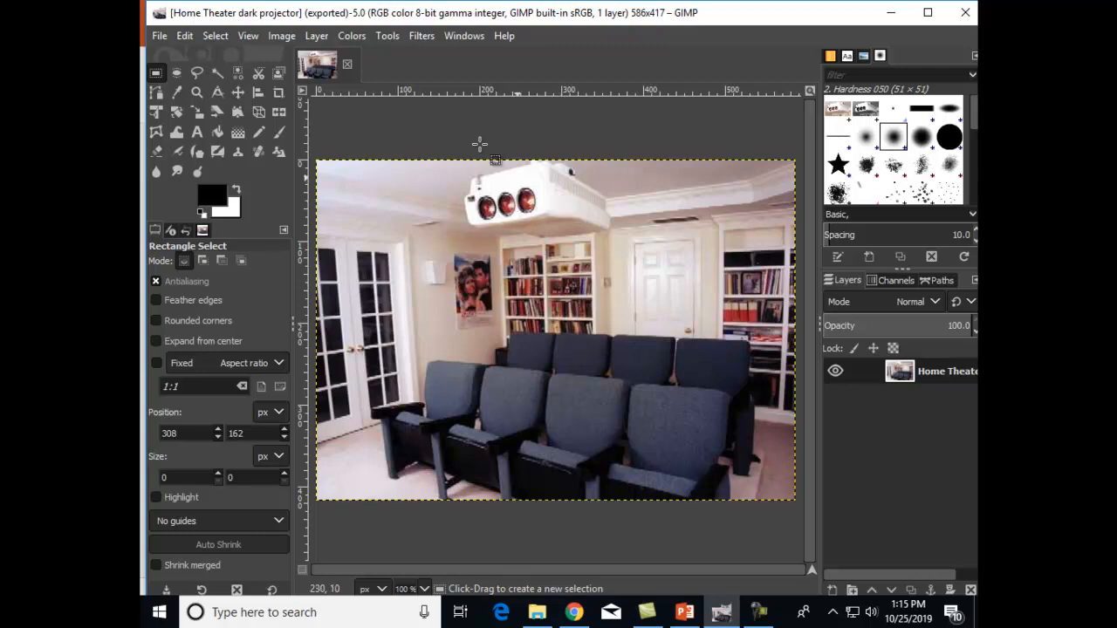
Darken the whole image by applying Brightness-Contrast with brightness set to -69
click(356, 35)
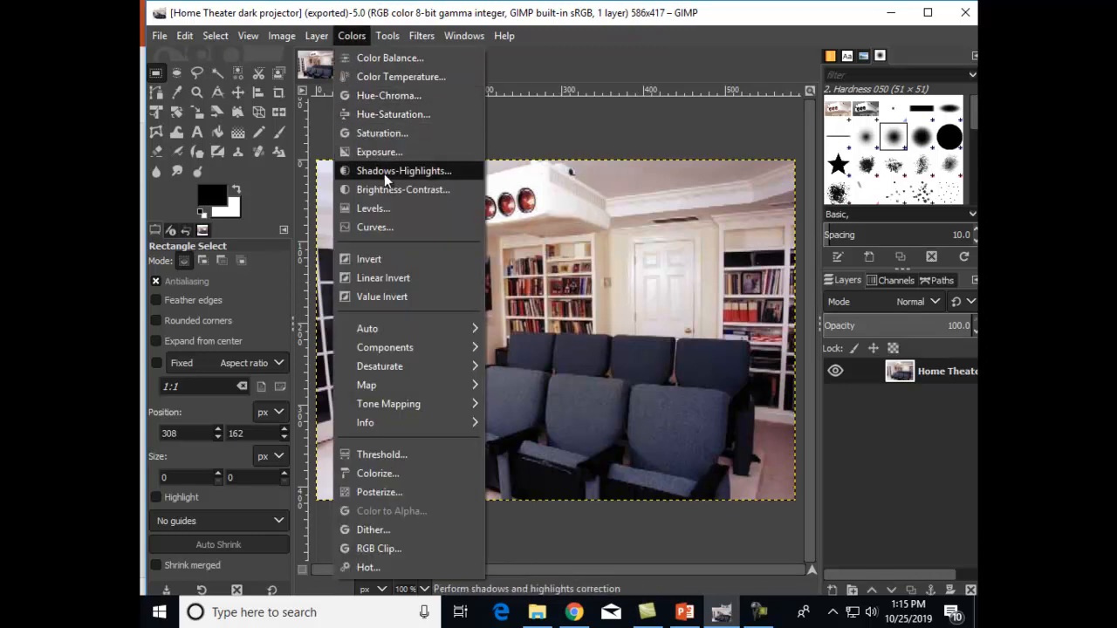
click(414, 190)
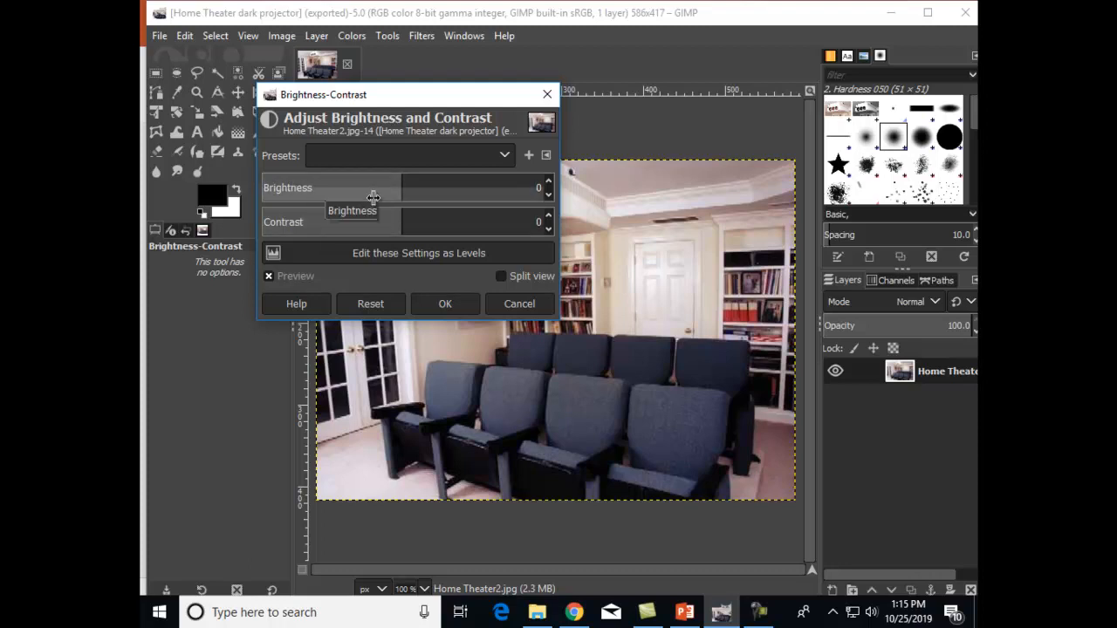
drag(402, 187, 326, 191)
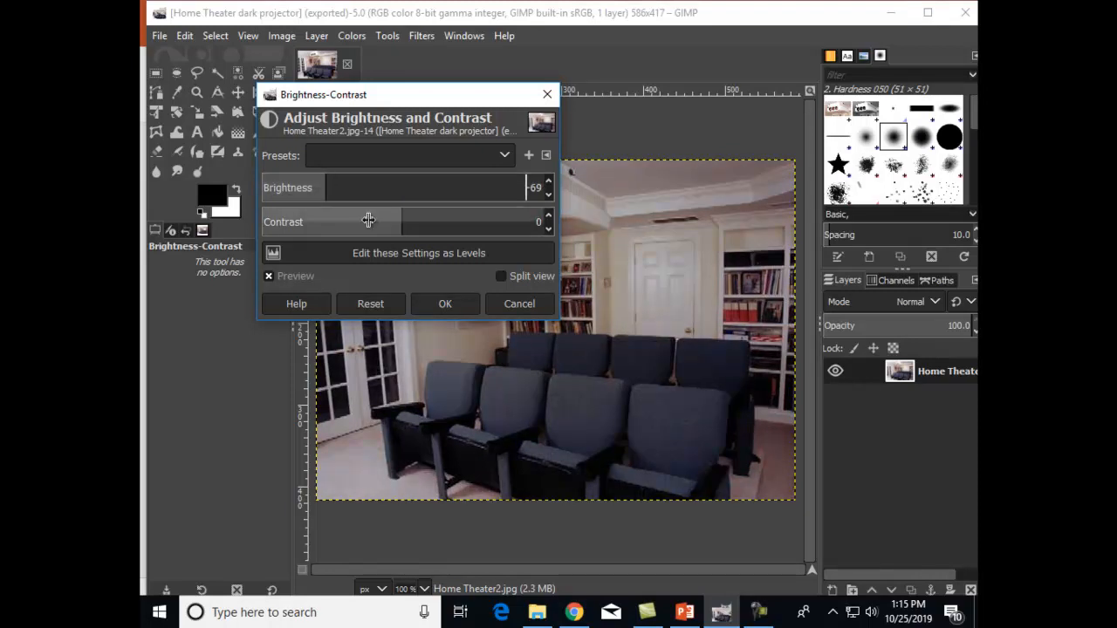
click(439, 302)
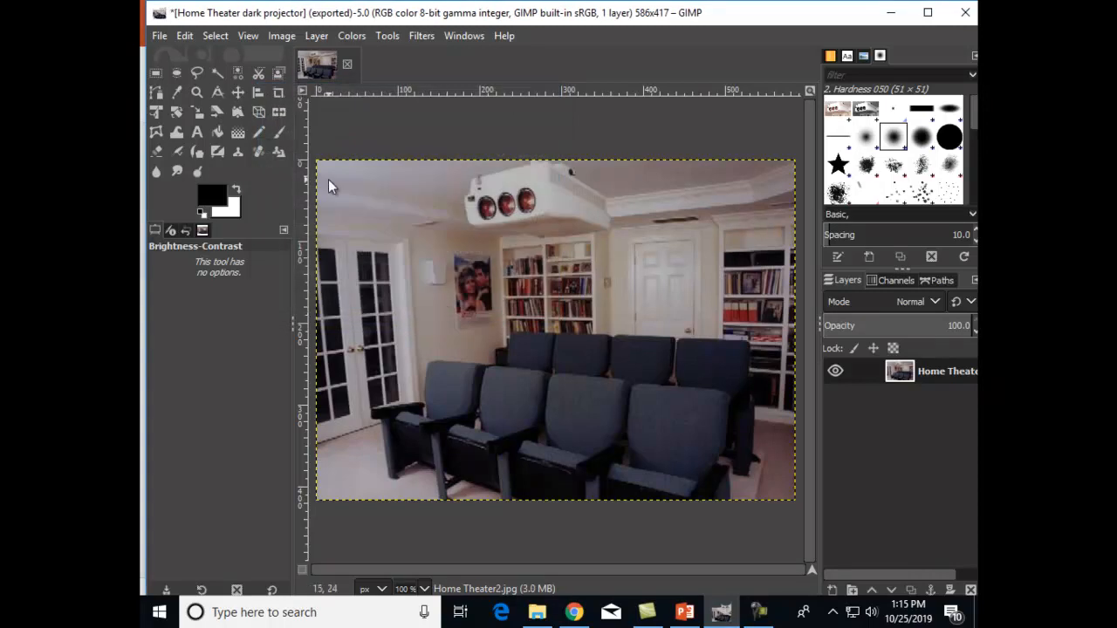
Open the original Home Theater2.jpg again as a second image alongside the darkened one
click(158, 37)
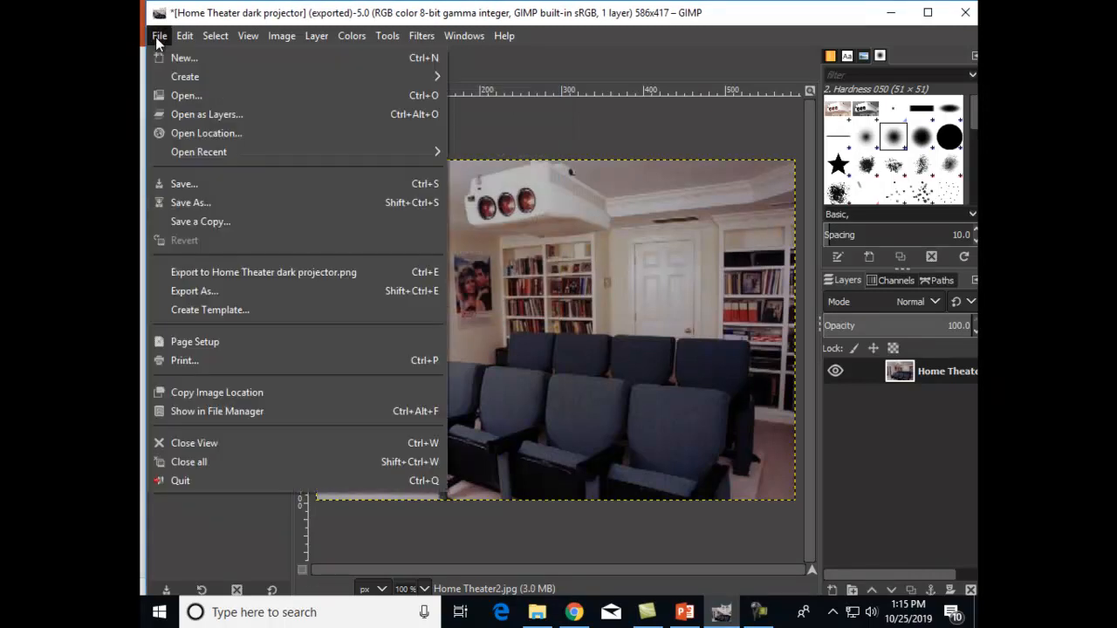
click(174, 98)
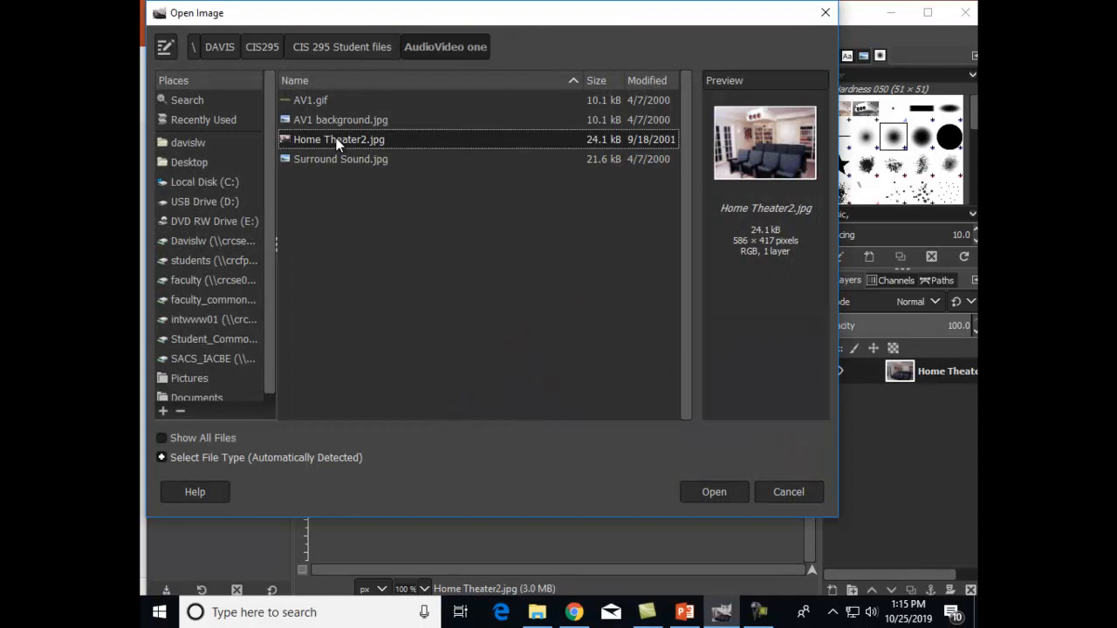
click(706, 492)
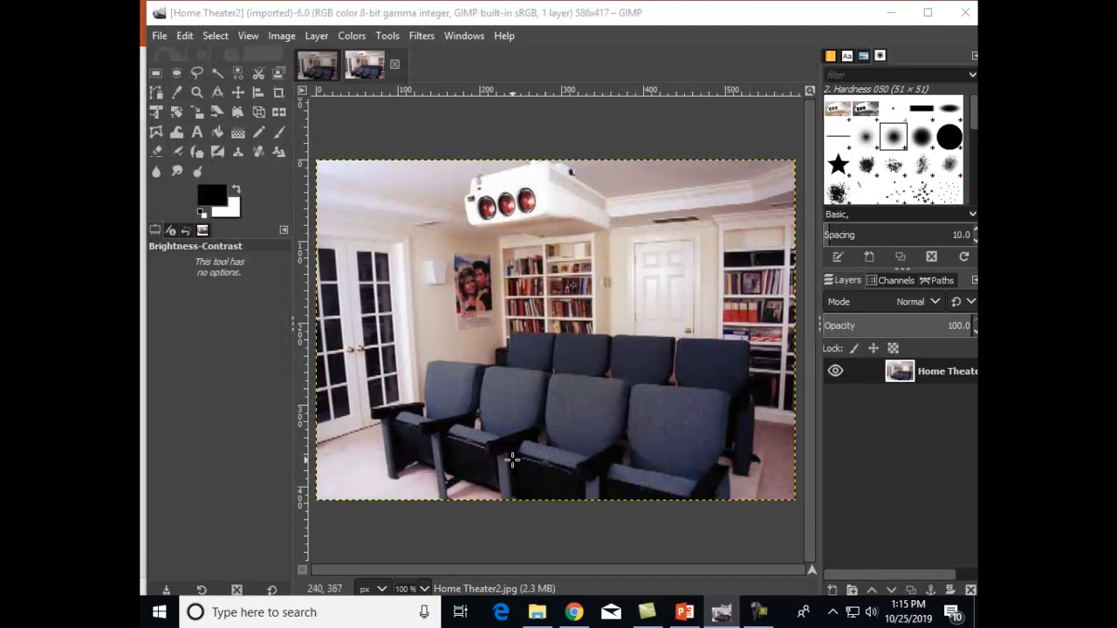
Select a rectangle of about 215 × 113 px around the ceiling projector in the original image and copy it
click(156, 74)
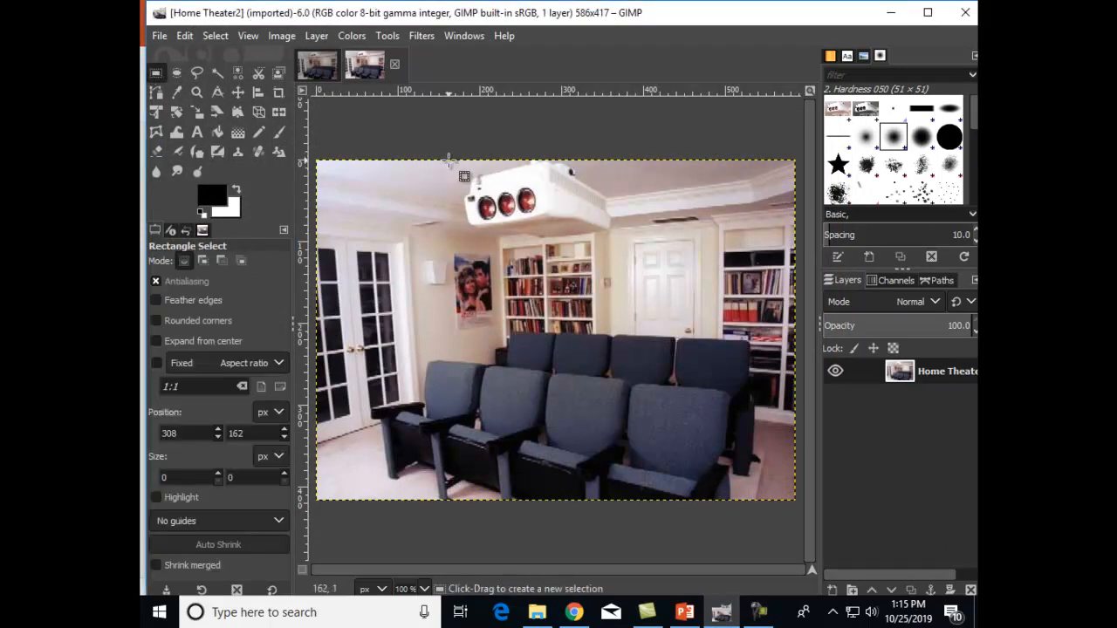
drag(449, 159, 624, 252)
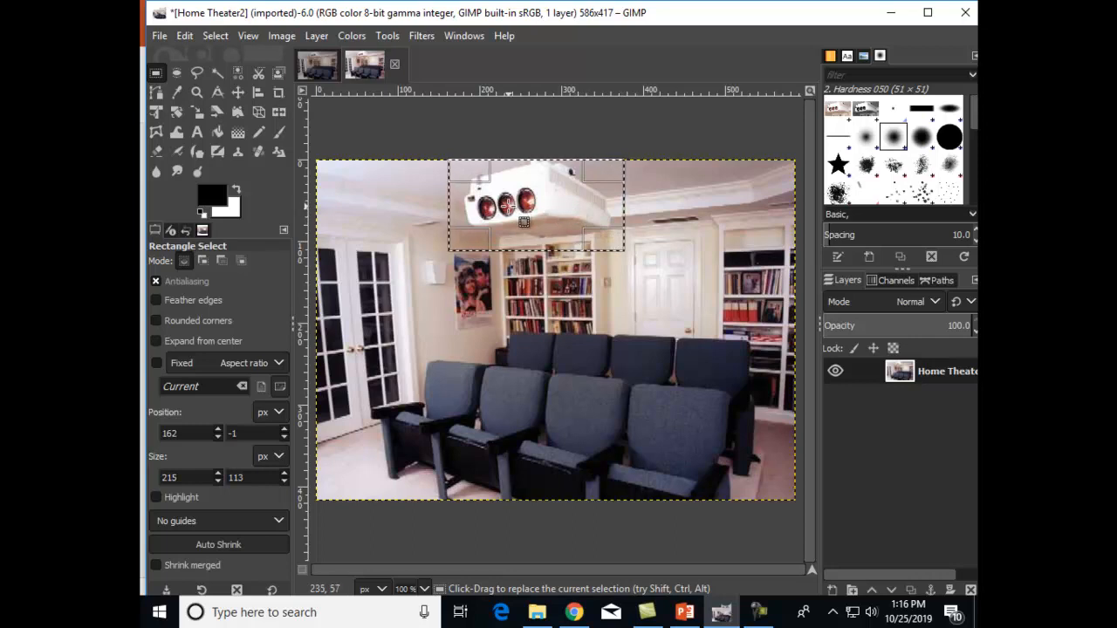
key(ctrl+c)
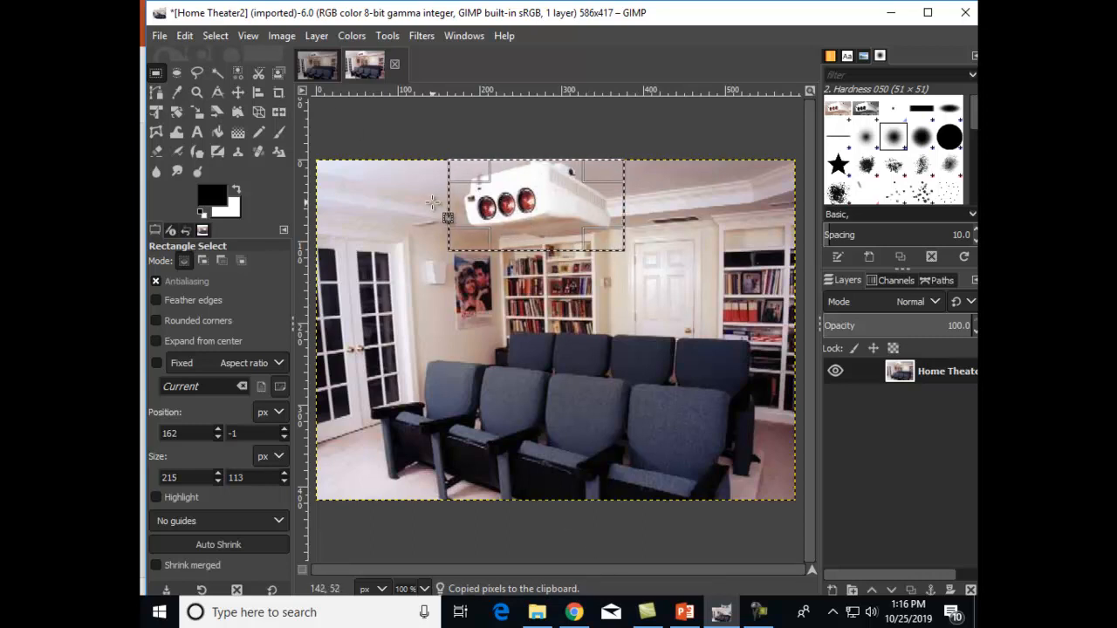
Paste the copied projector into the darkened image as a new layer in place
click(313, 62)
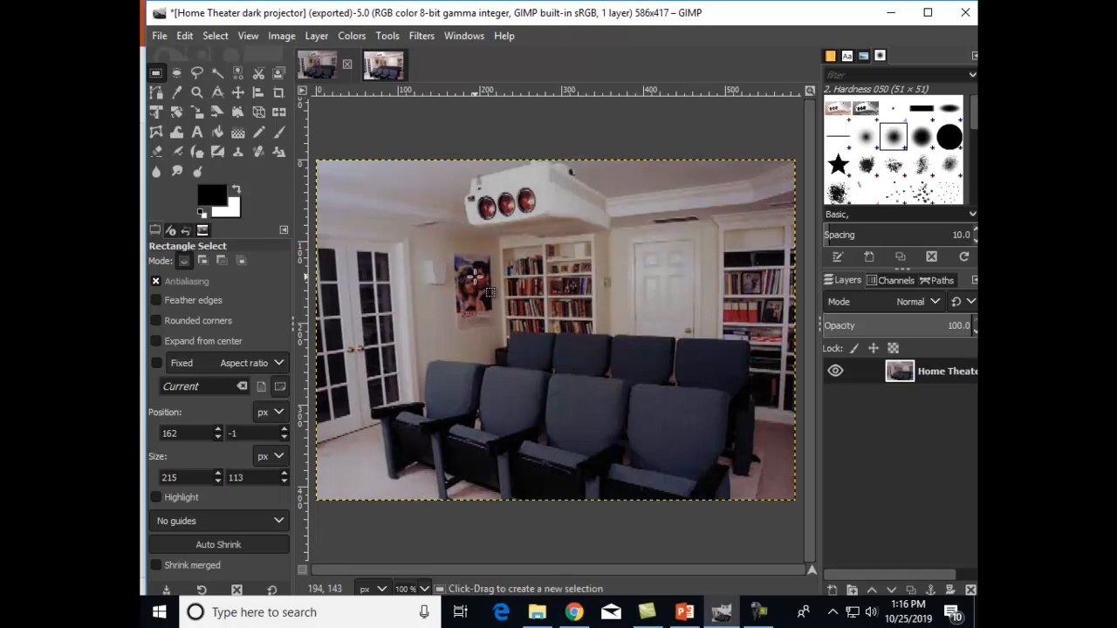
click(185, 37)
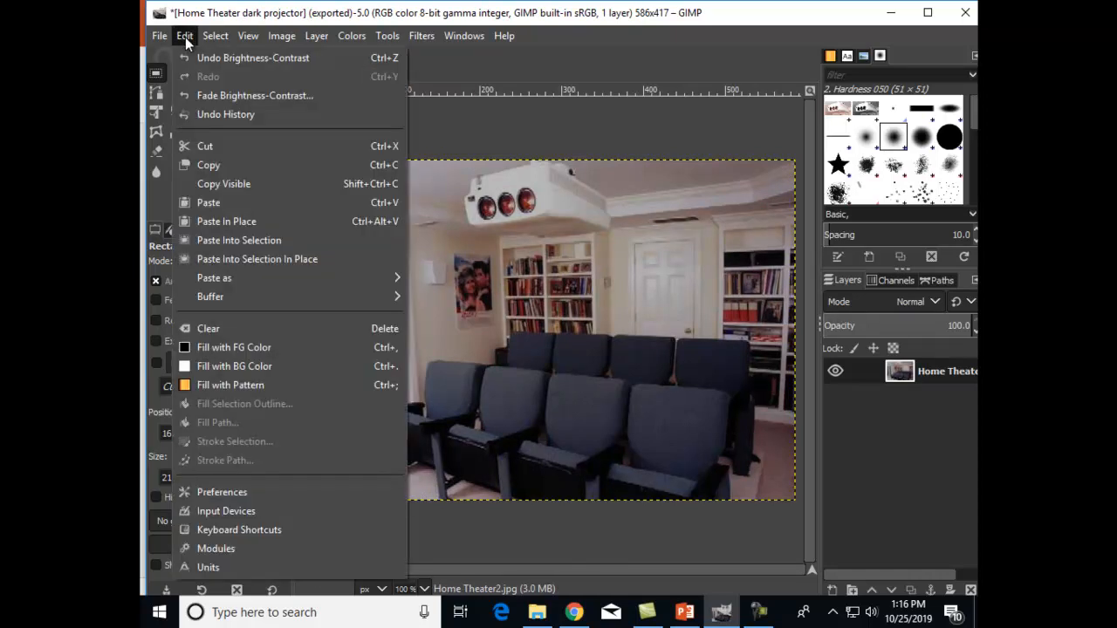
mouse_move(236, 277)
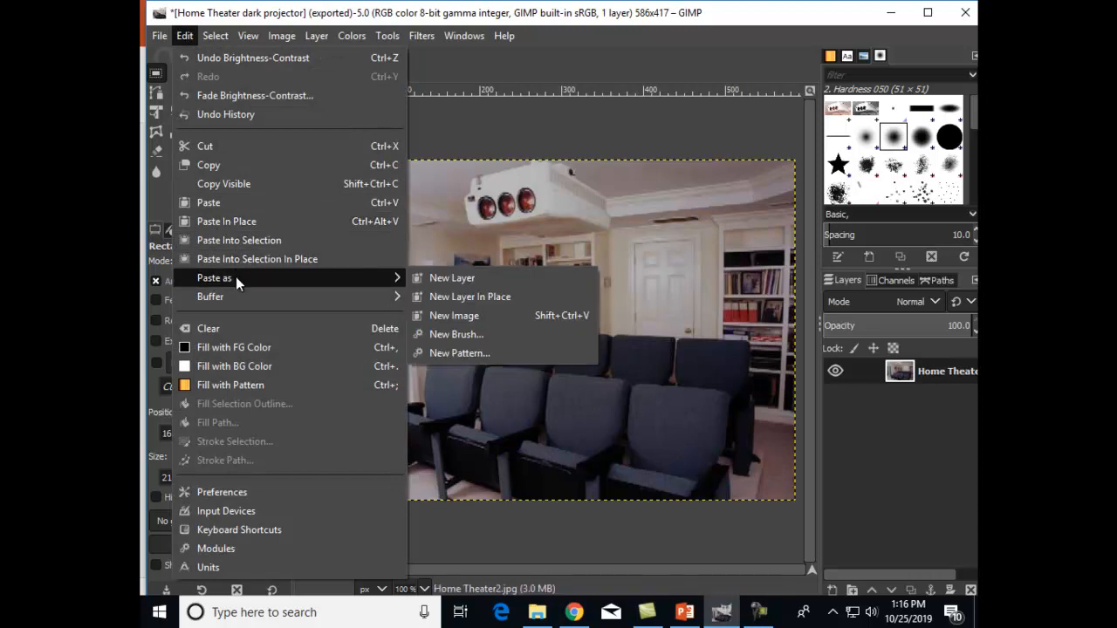
click(456, 296)
mouse_move(376, 276)
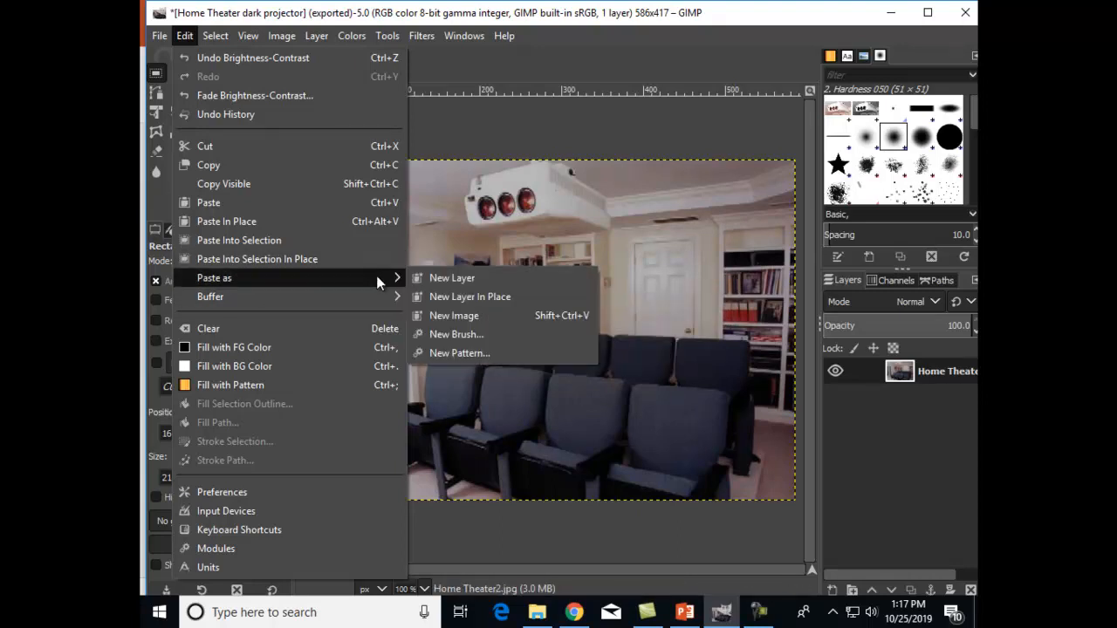
click(472, 298)
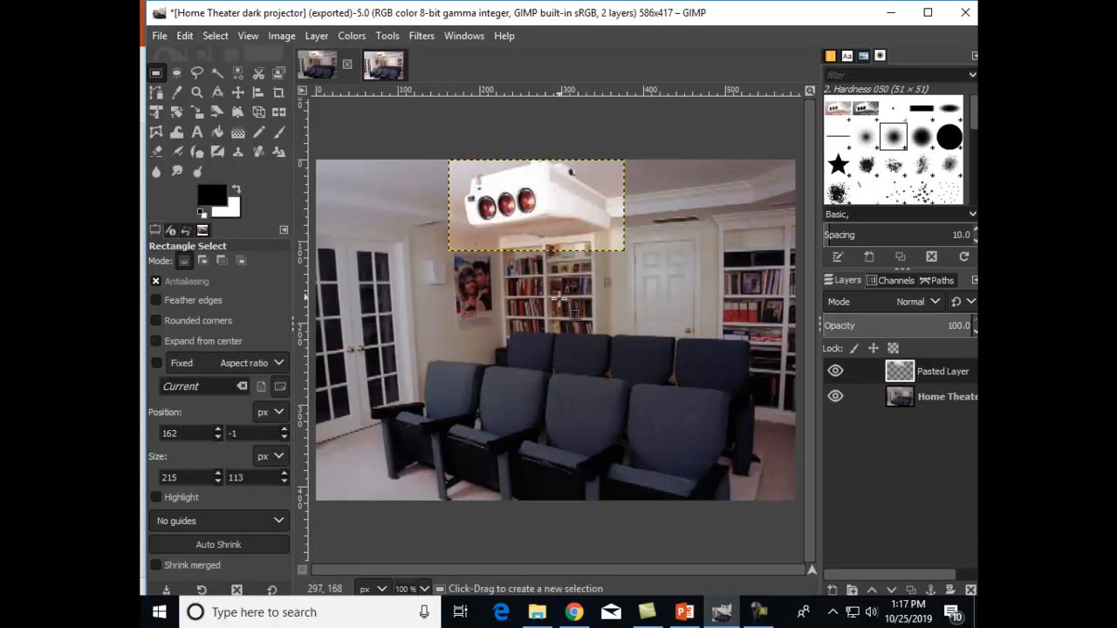
drag(557, 288, 557, 288)
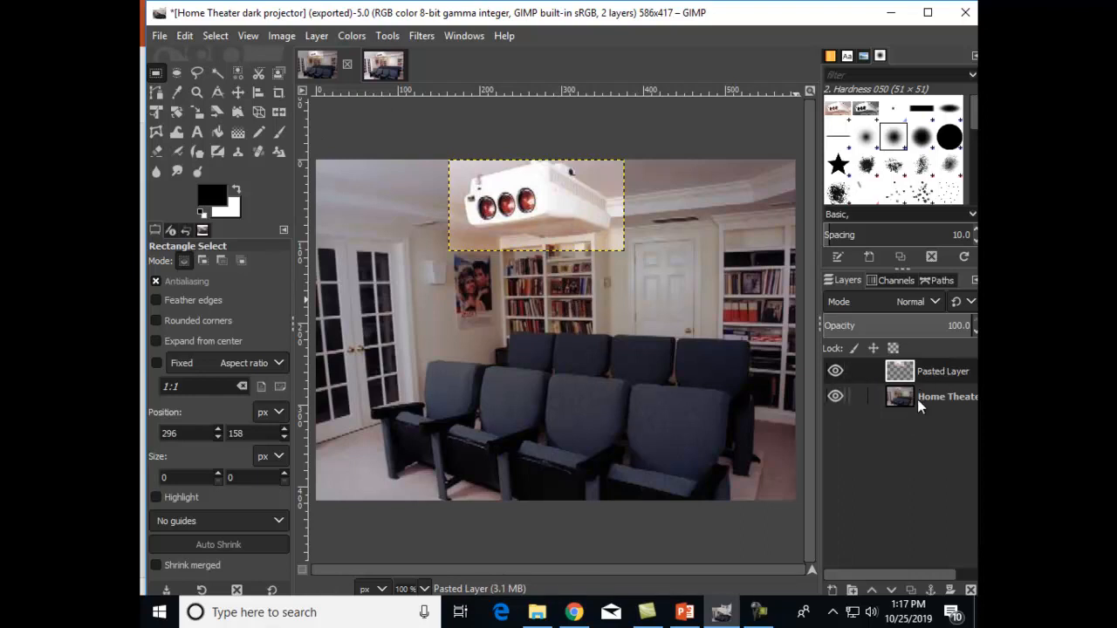
Merge the visible layers of the darkened image into one layer, expanded as necessary
click(316, 35)
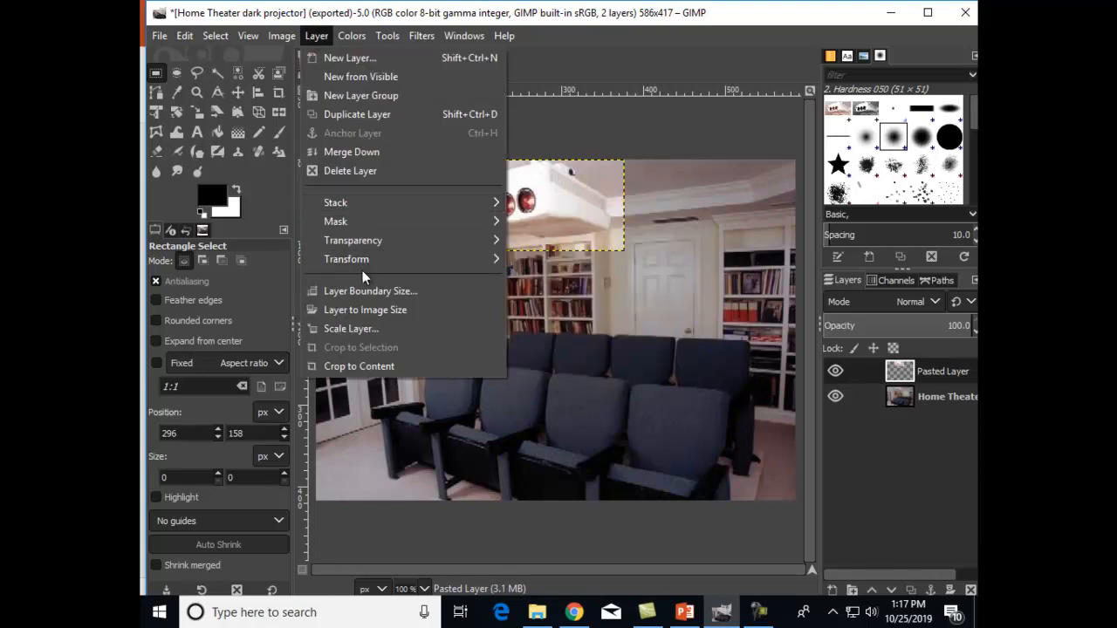
mouse_move(292, 35)
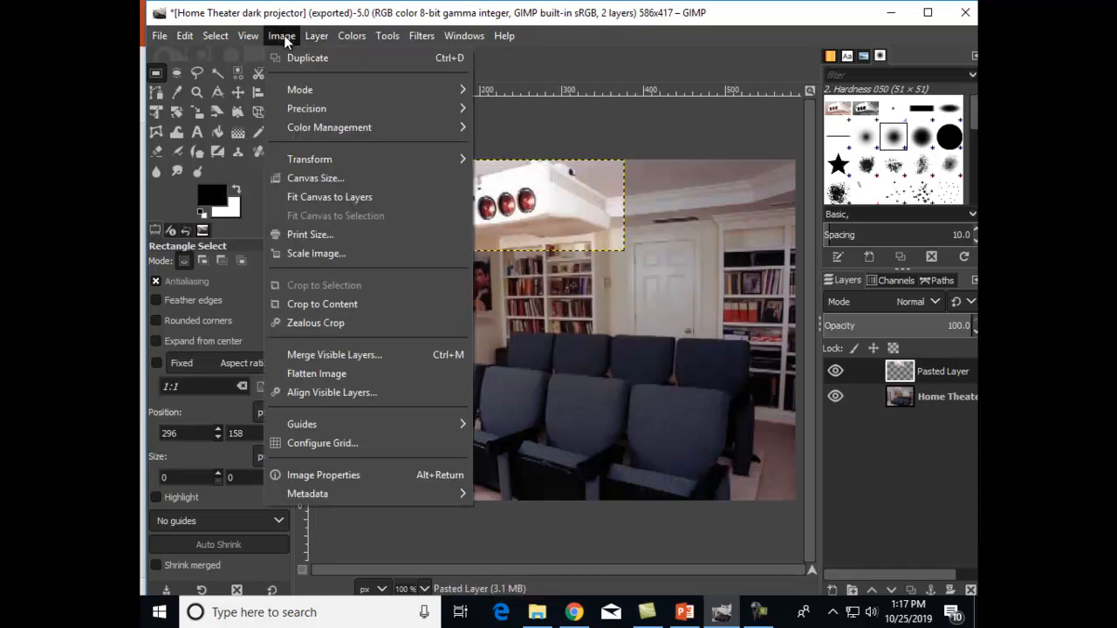
click(393, 354)
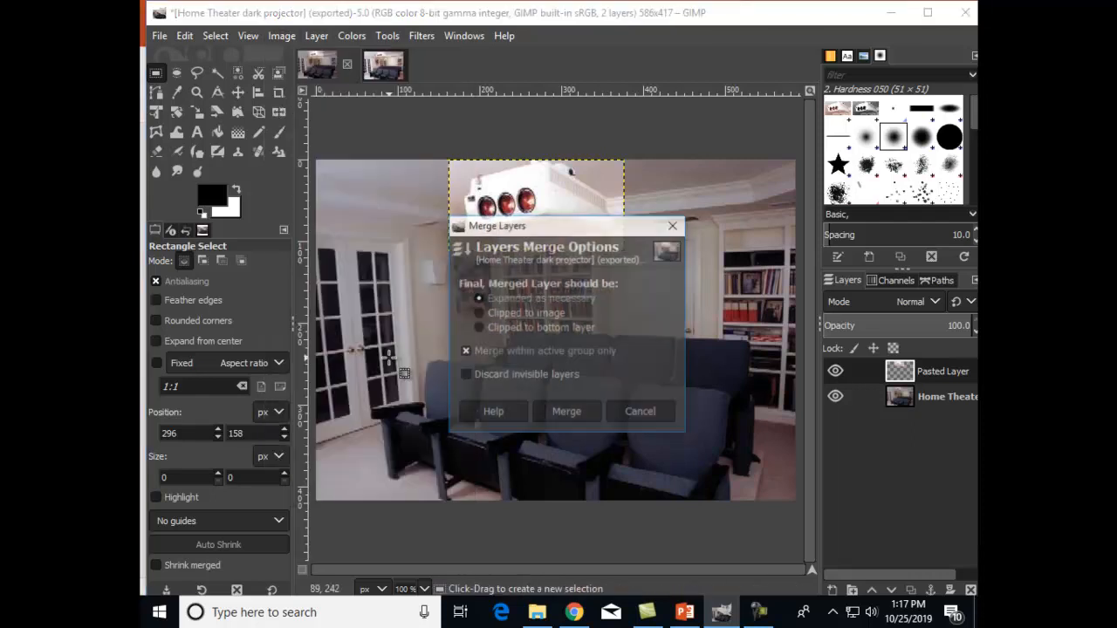
click(567, 412)
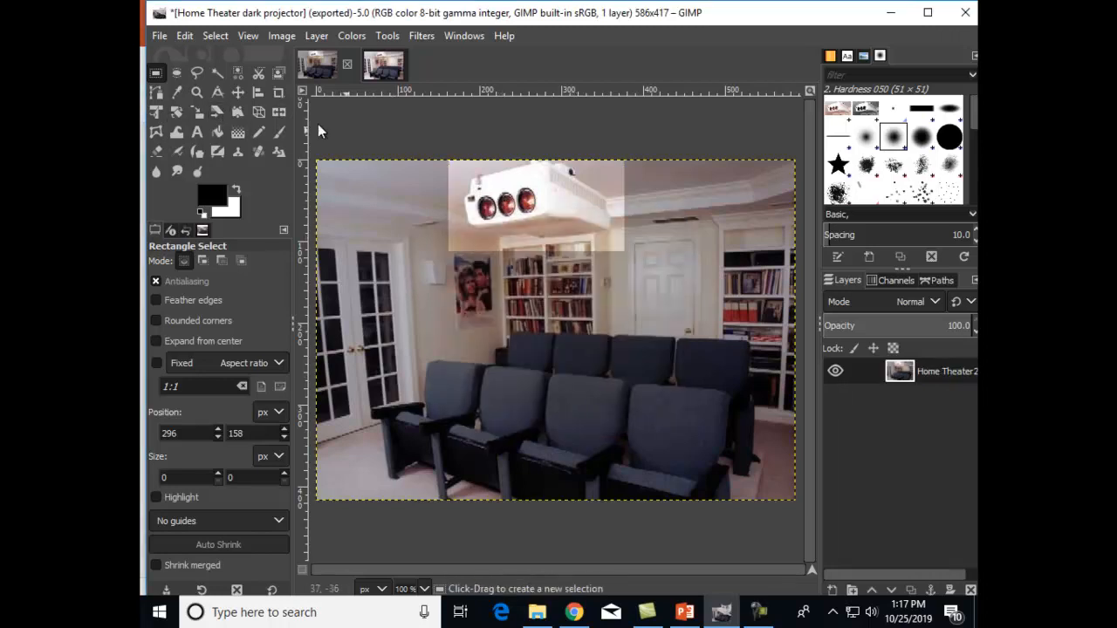
Start saving the merged image and name the file Home Theater dark projector.png
click(160, 35)
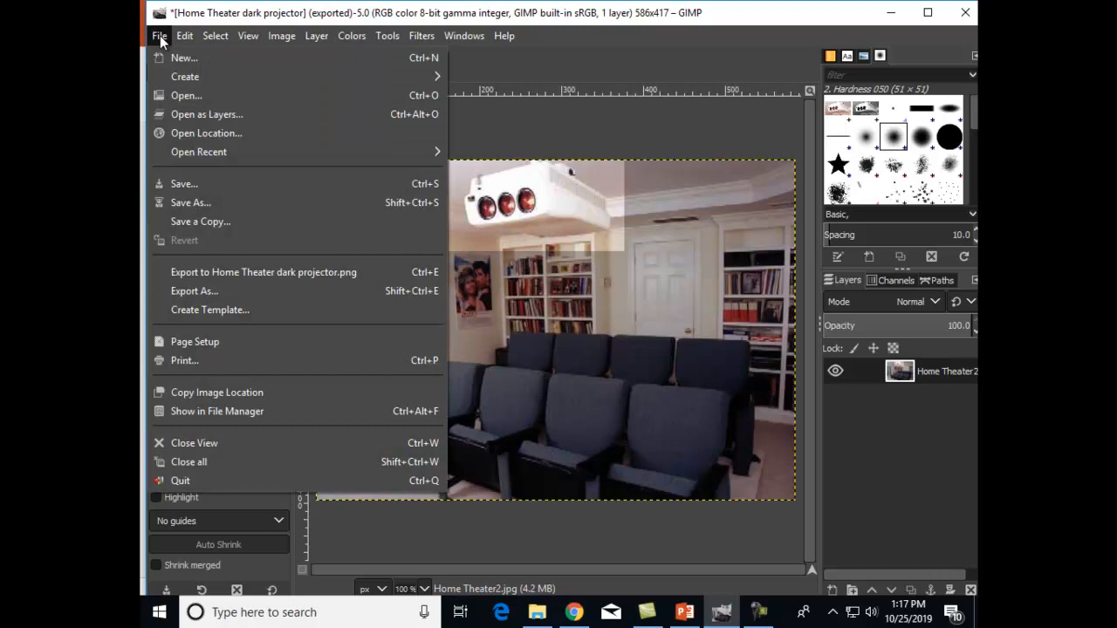
click(188, 181)
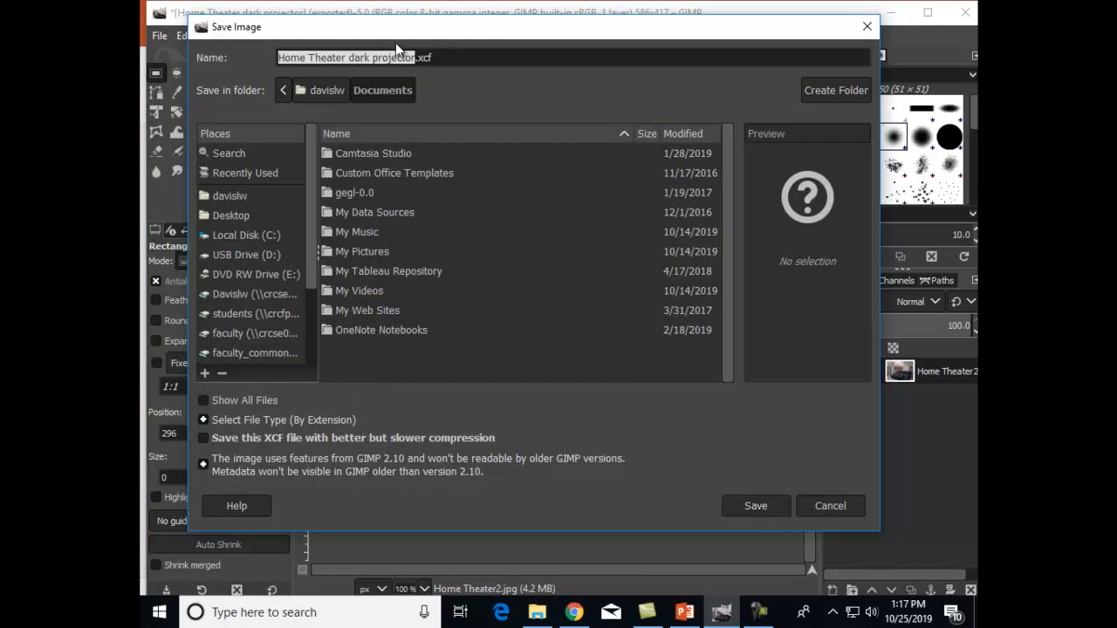
click(432, 57)
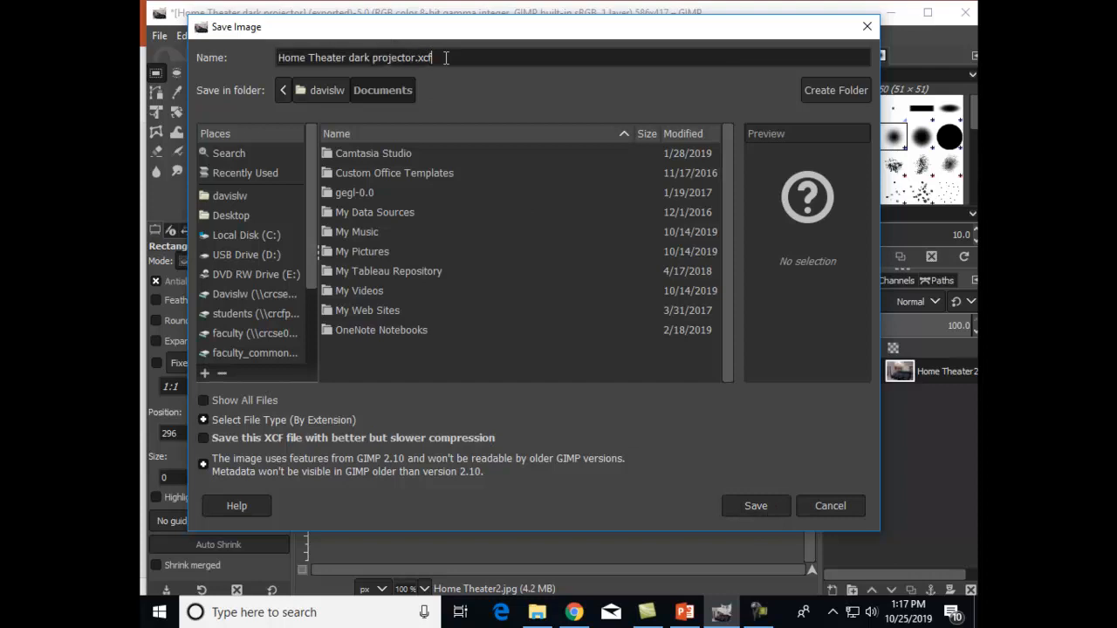
key(BackSpace)
key(BackSpace)
key(BackSpace)
text(pn)
Choose the CIS295 folder inside 2019 Fall on the personal network drive as the projector image's save location
click(255, 295)
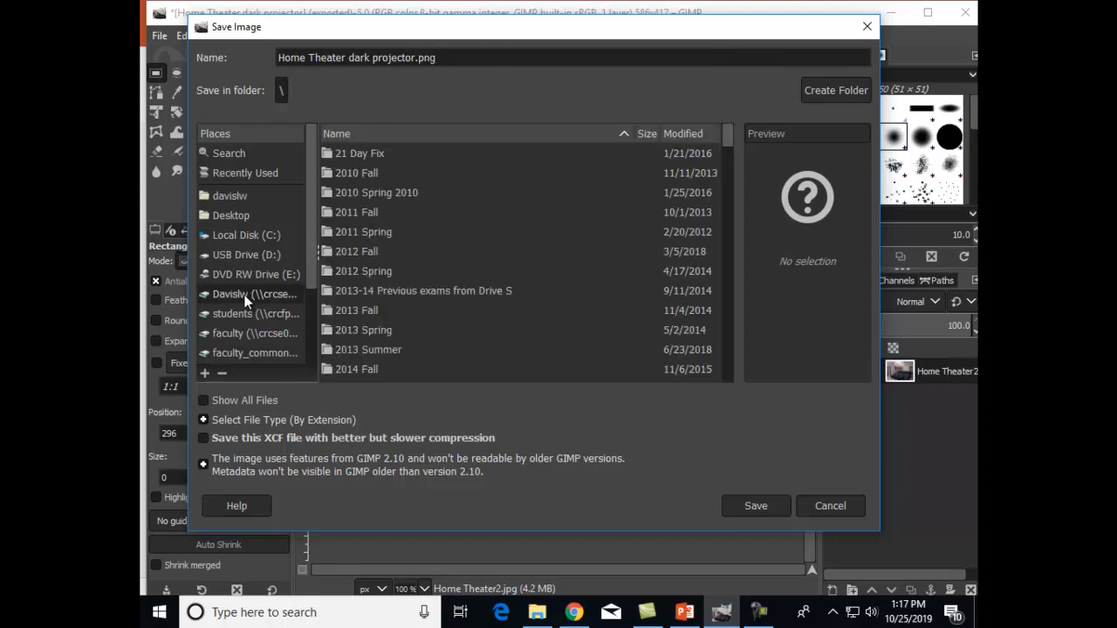
click(409, 313)
scroll(410, 313, down, 4)
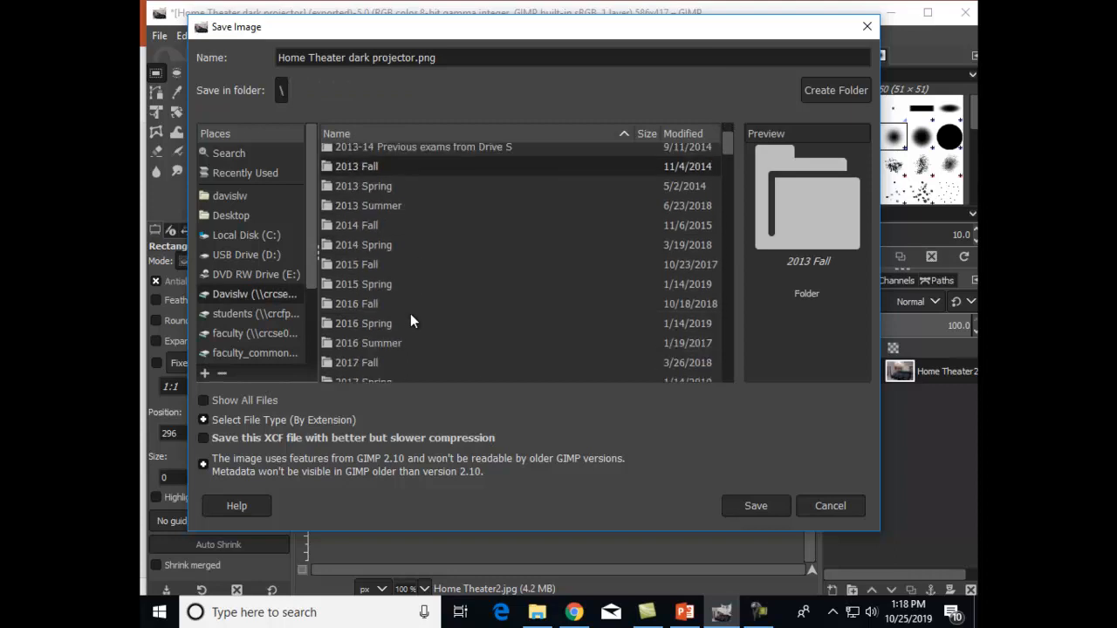
scroll(410, 323, down, 1)
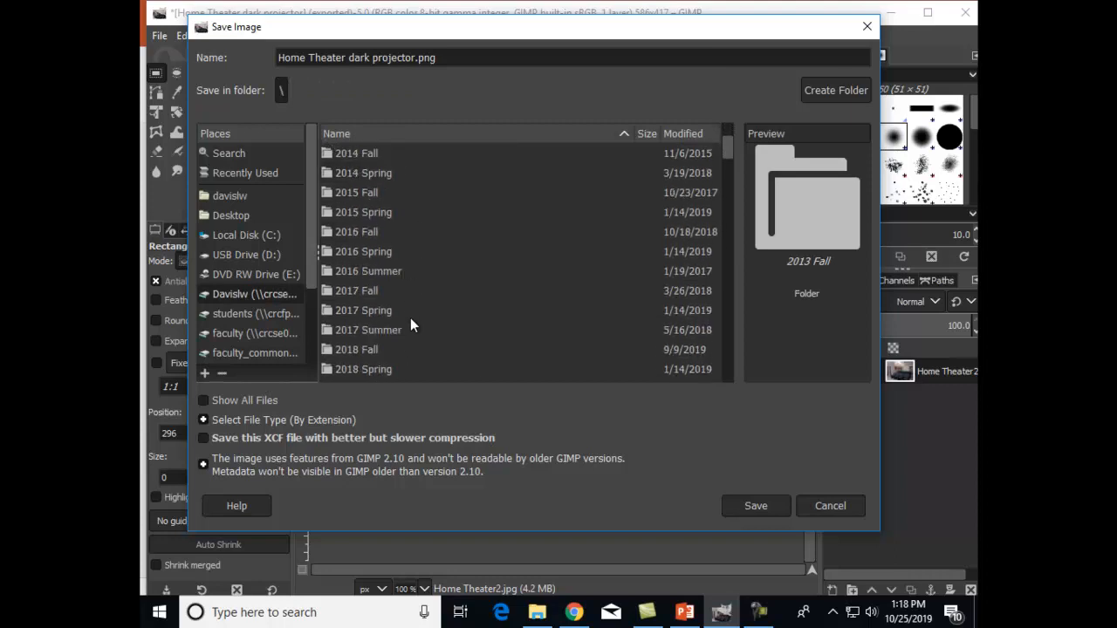
scroll(410, 324, down, 1)
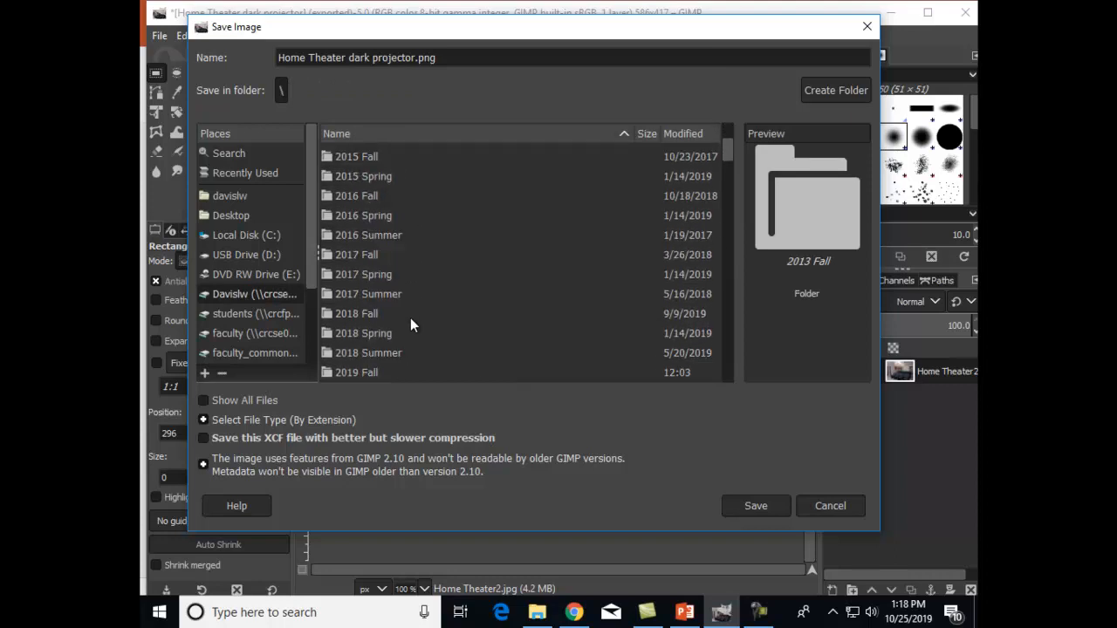
double_click(375, 371)
double_click(361, 213)
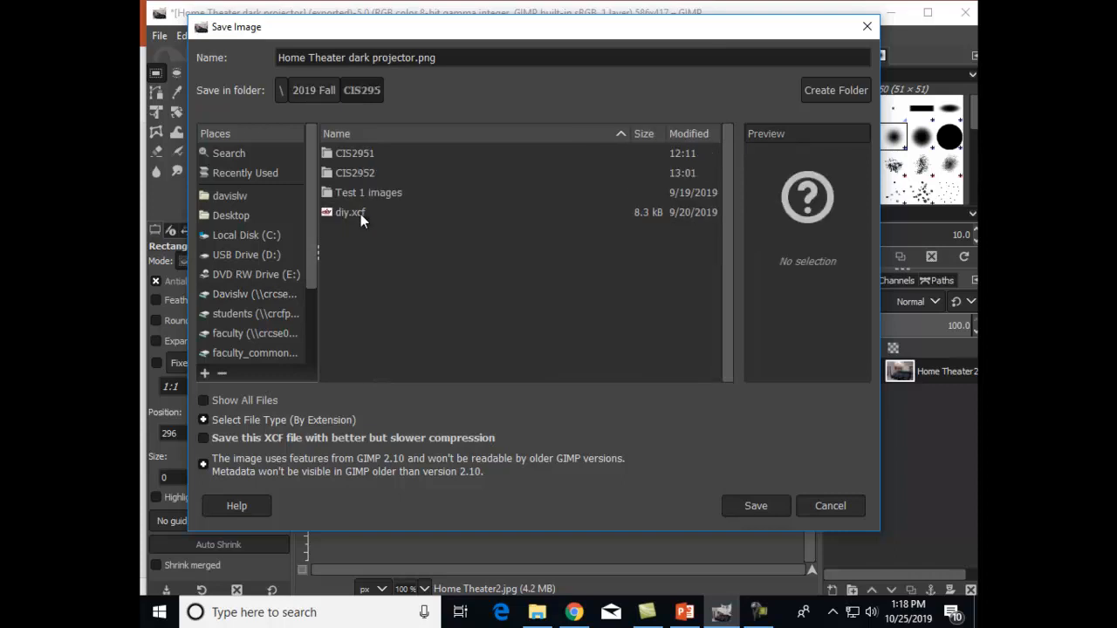
Export the merged projector image as PNG with the default options, replacing the existing Home Theater dark projector.png
click(745, 502)
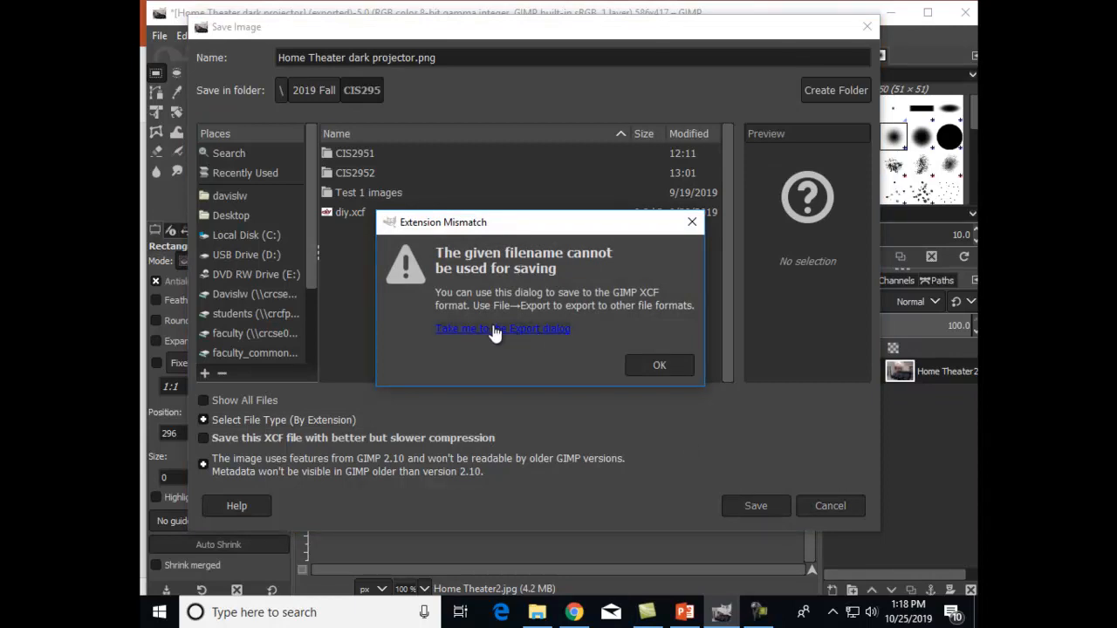
click(527, 332)
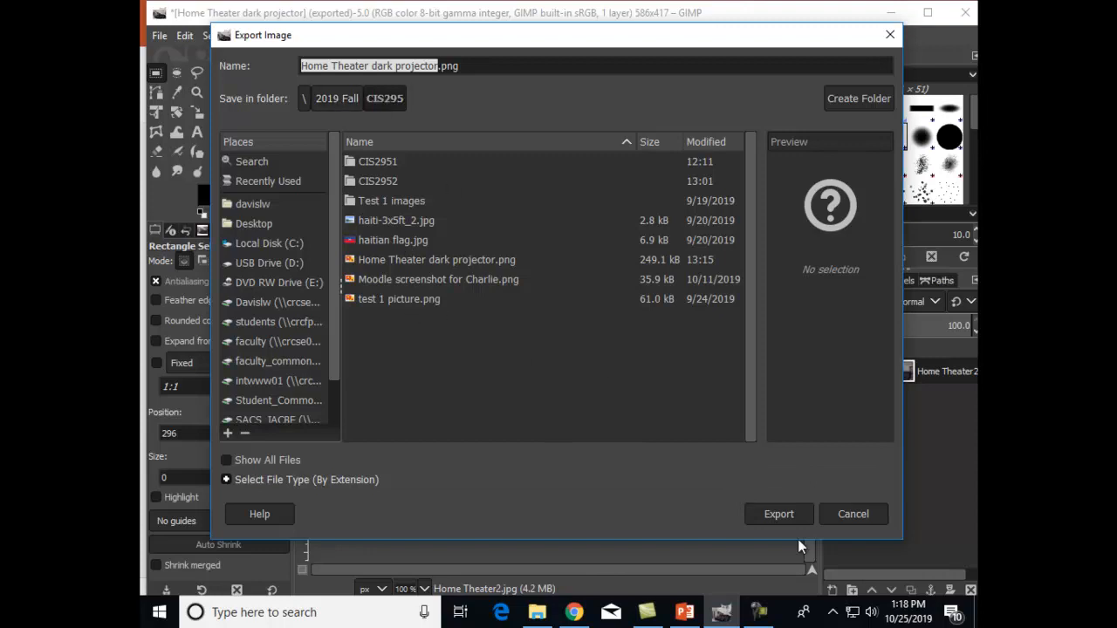
click(767, 519)
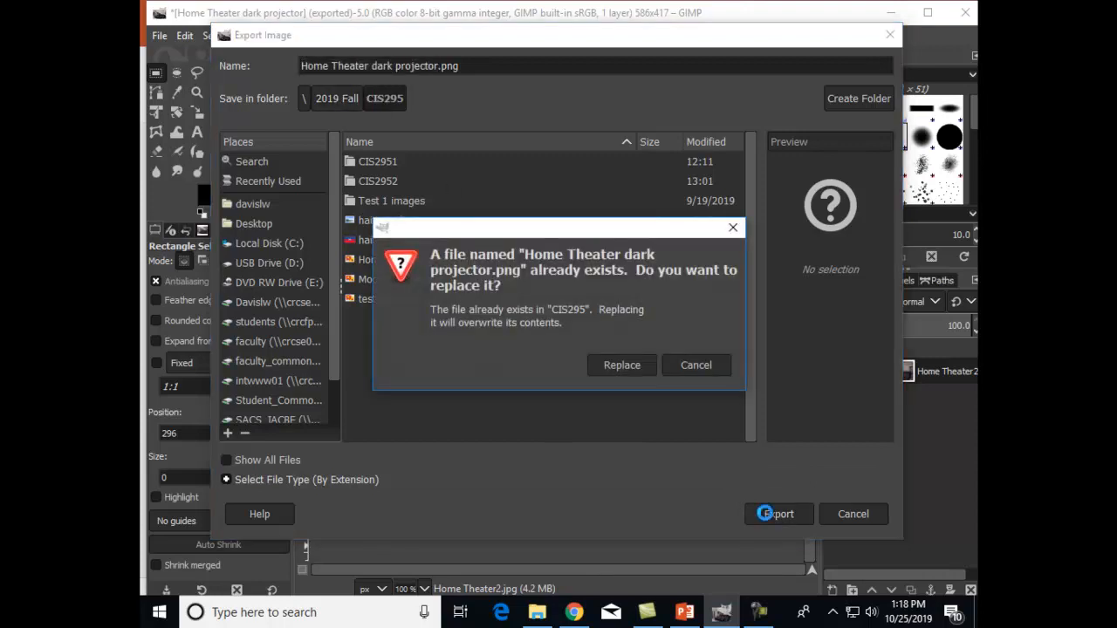
click(619, 366)
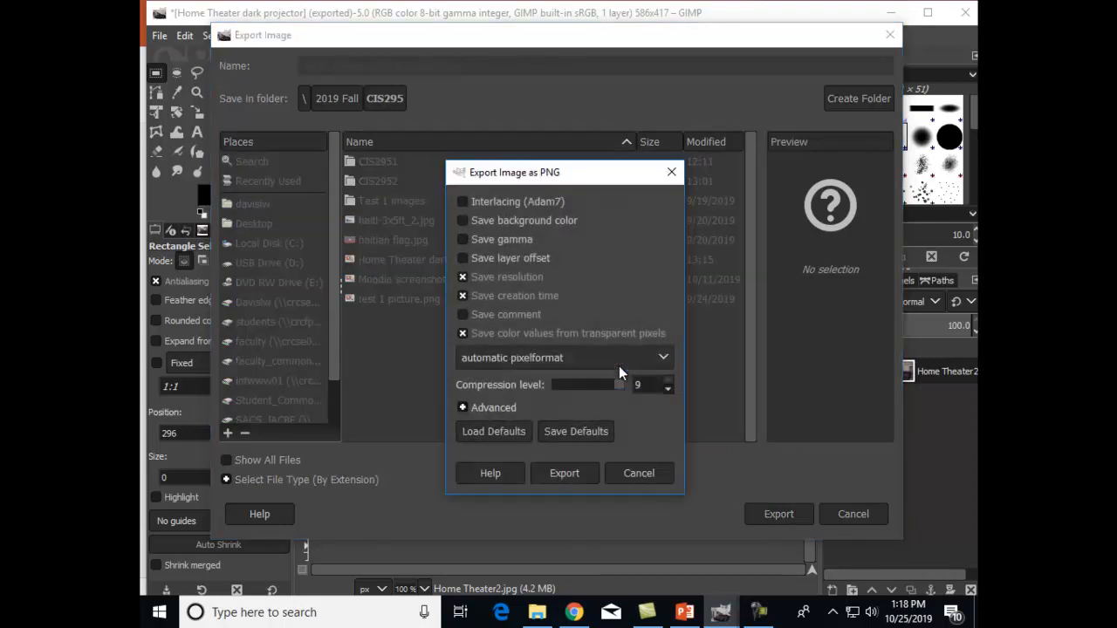
click(564, 473)
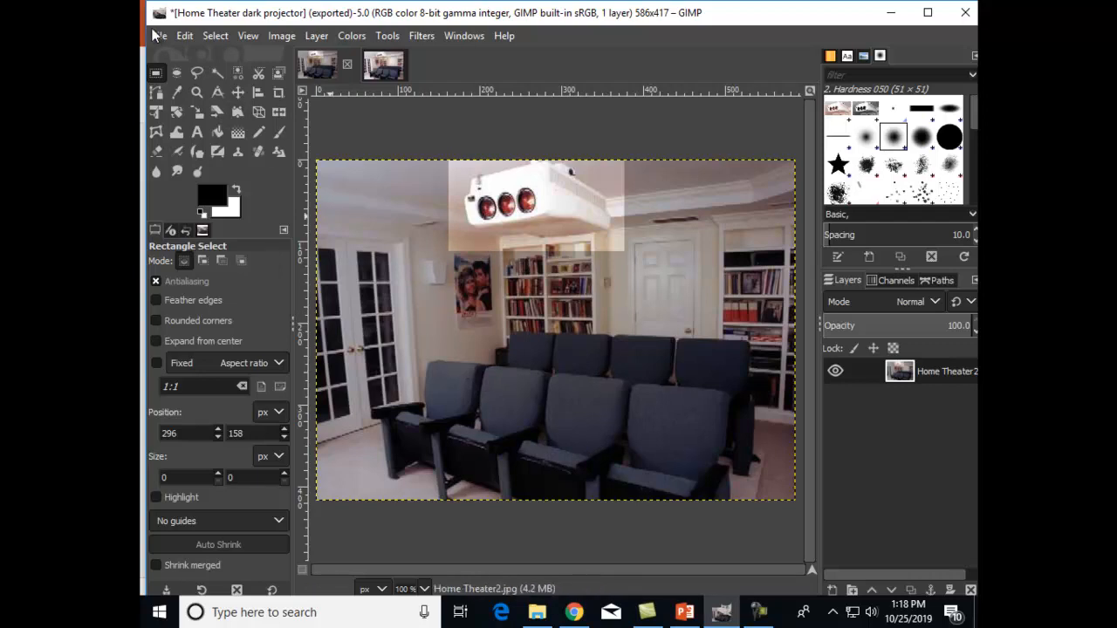
Switch to the original bright Home Theater2 image and clear its selection around the projector
click(378, 63)
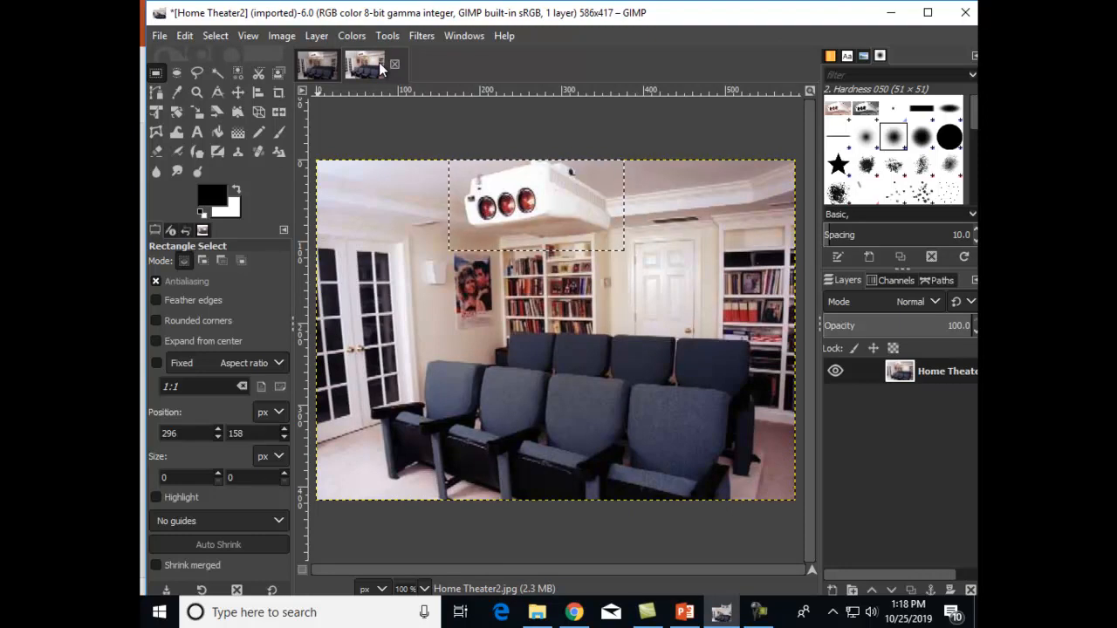
click(215, 35)
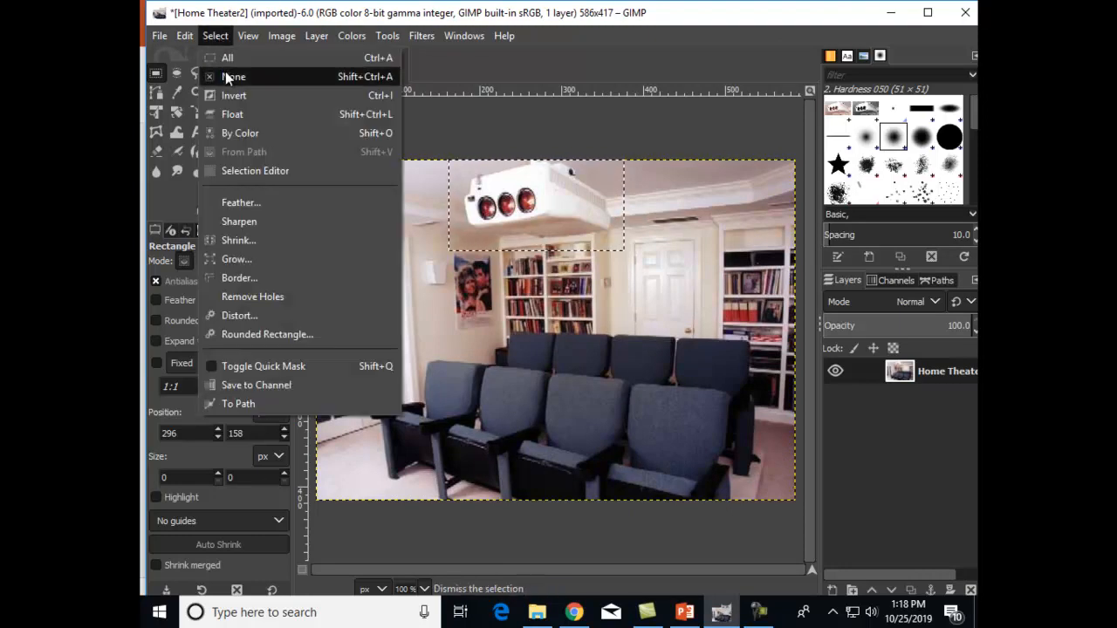
click(225, 77)
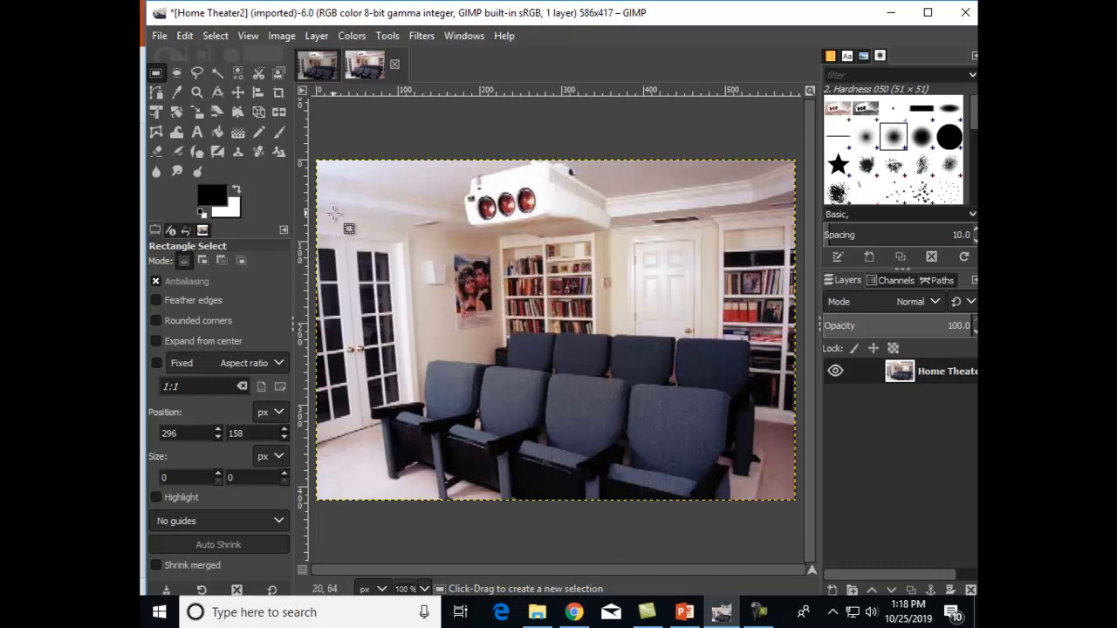
Start saving the original bright image and name the file Home Theater dark seating.png
click(157, 35)
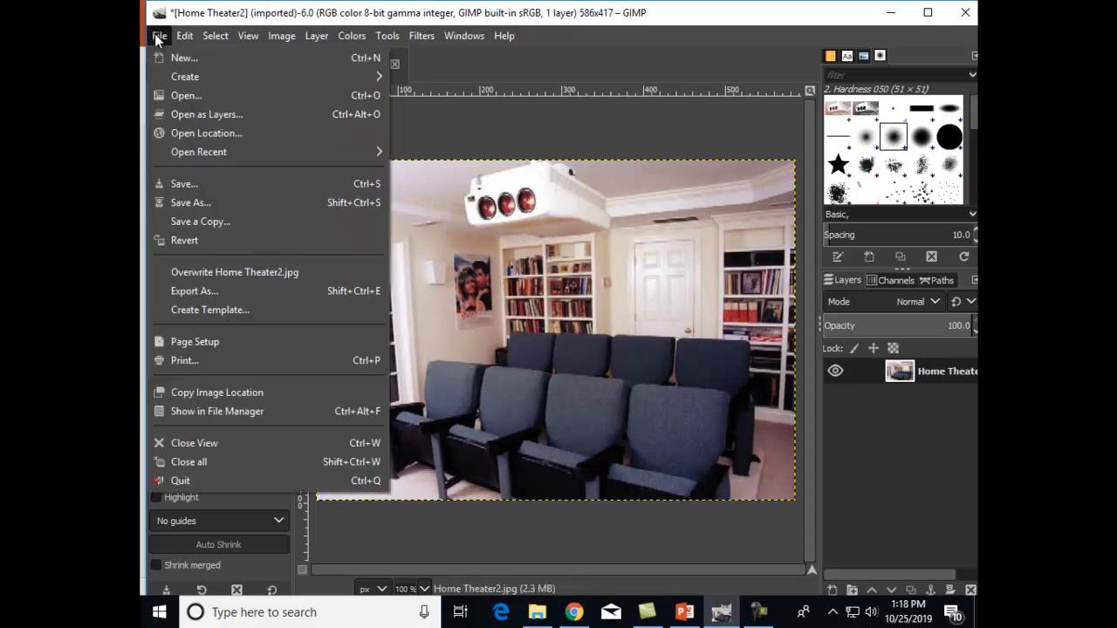
click(206, 185)
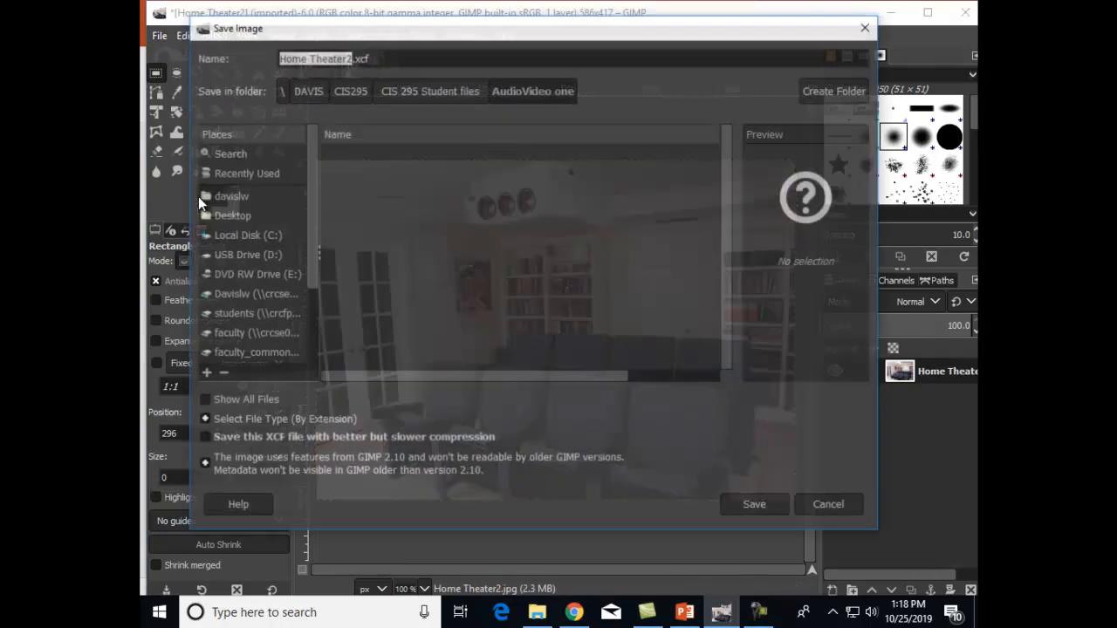
click(375, 56)
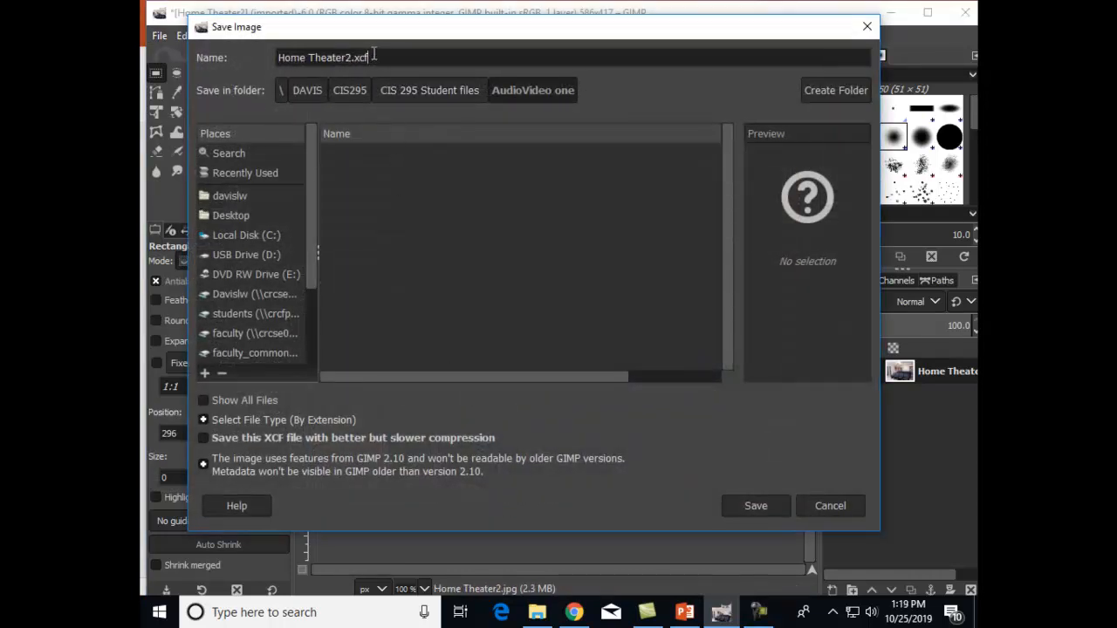
key(BackSpace)
key(BackSpace)
key(BackSpace)
text(p)
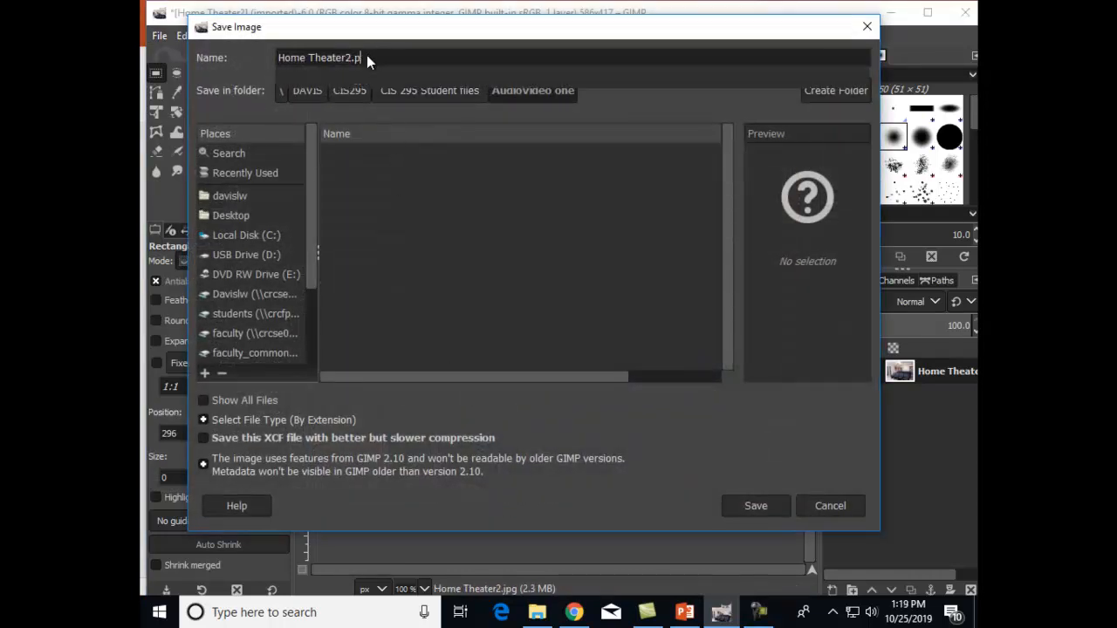
text(ng)
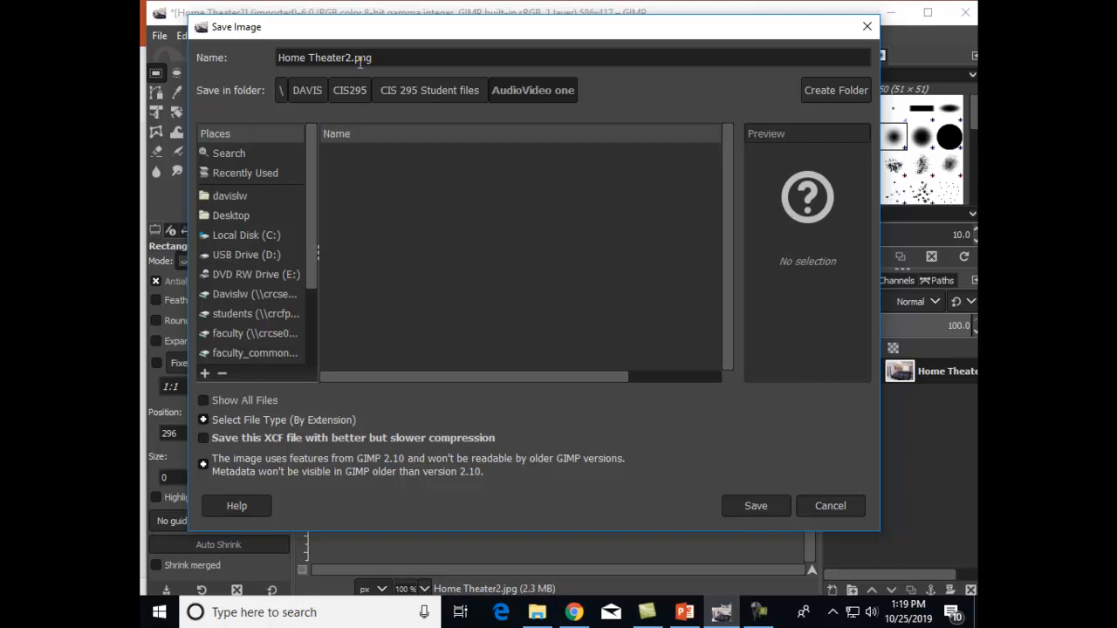
key(BackSpace)
text(dar)
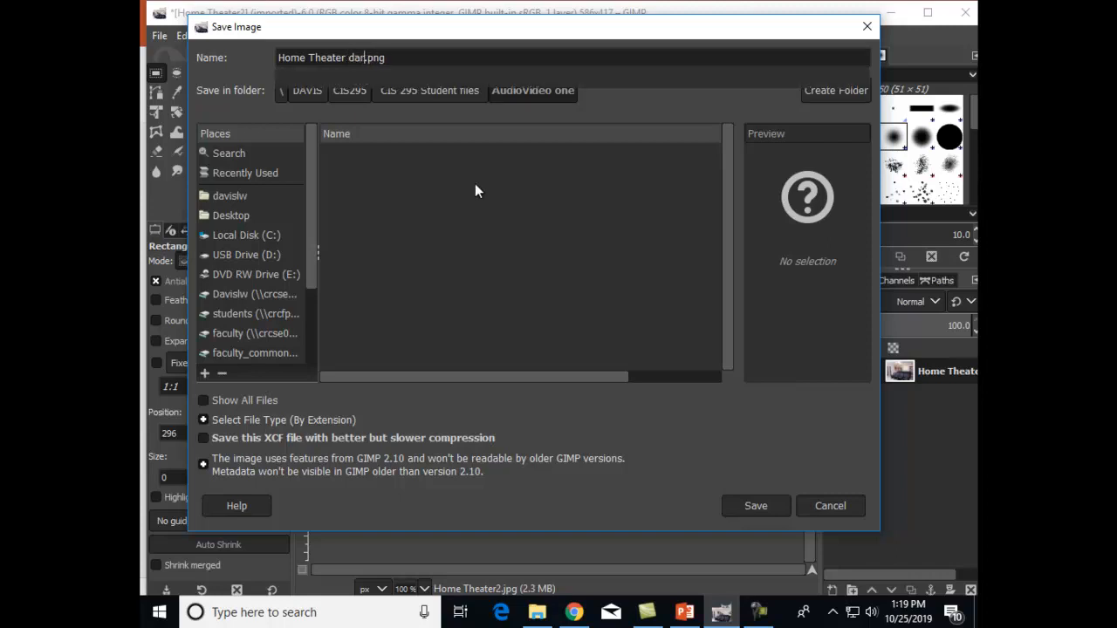
text(k seating)
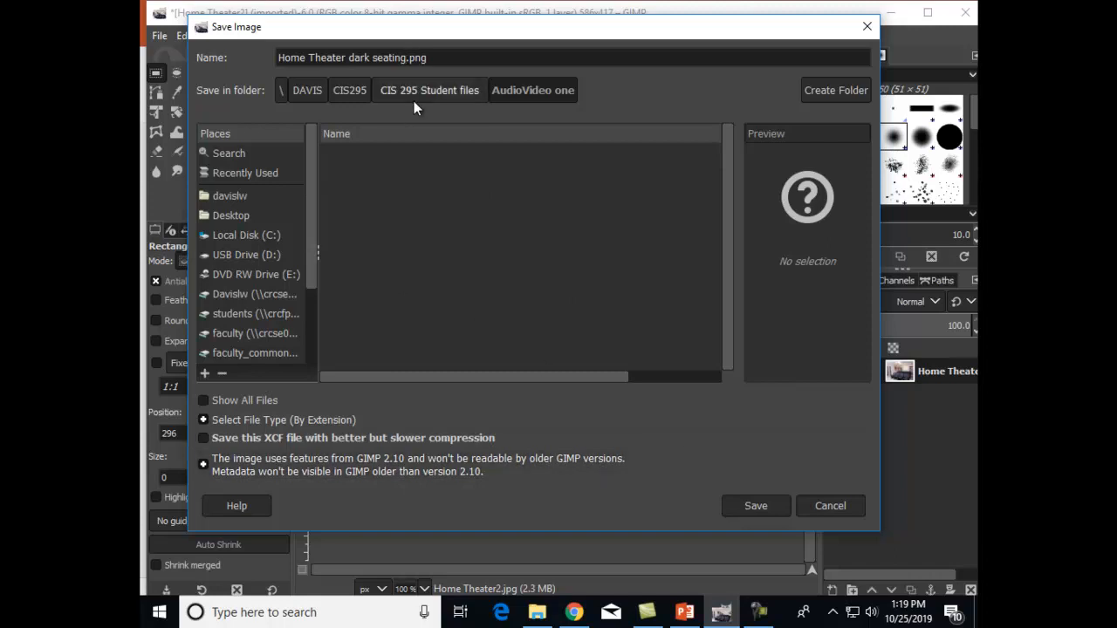
Set the seating image's save location to the 2019 Fall/CIS295 folder on the personal network drive
click(250, 295)
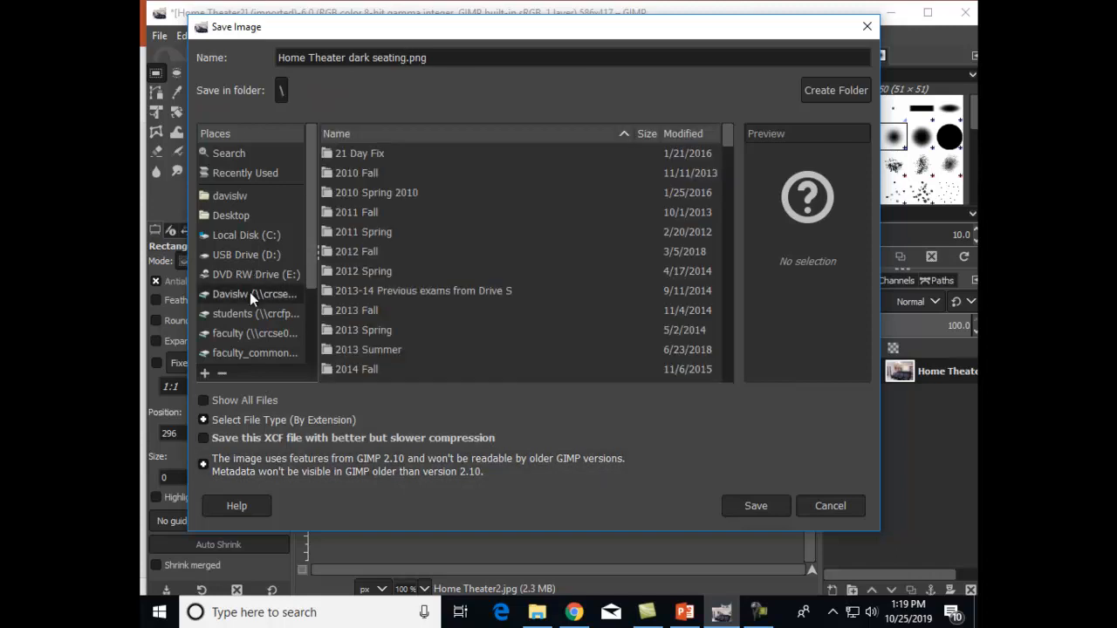
click(434, 323)
scroll(434, 324, down, 2)
scroll(434, 322, down, 5)
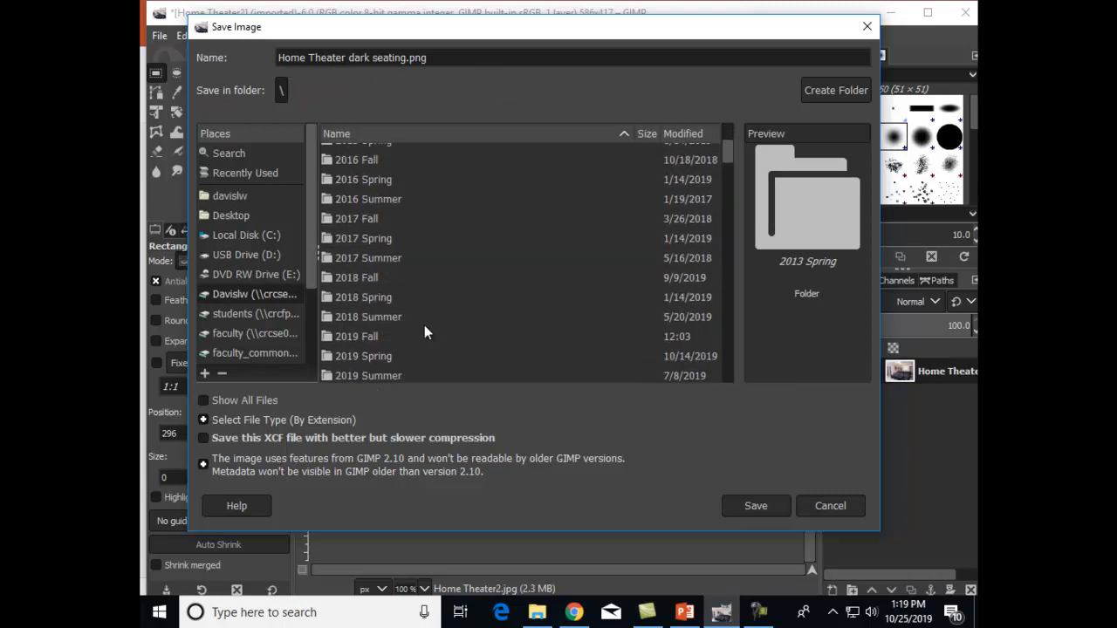
double_click(372, 330)
double_click(353, 209)
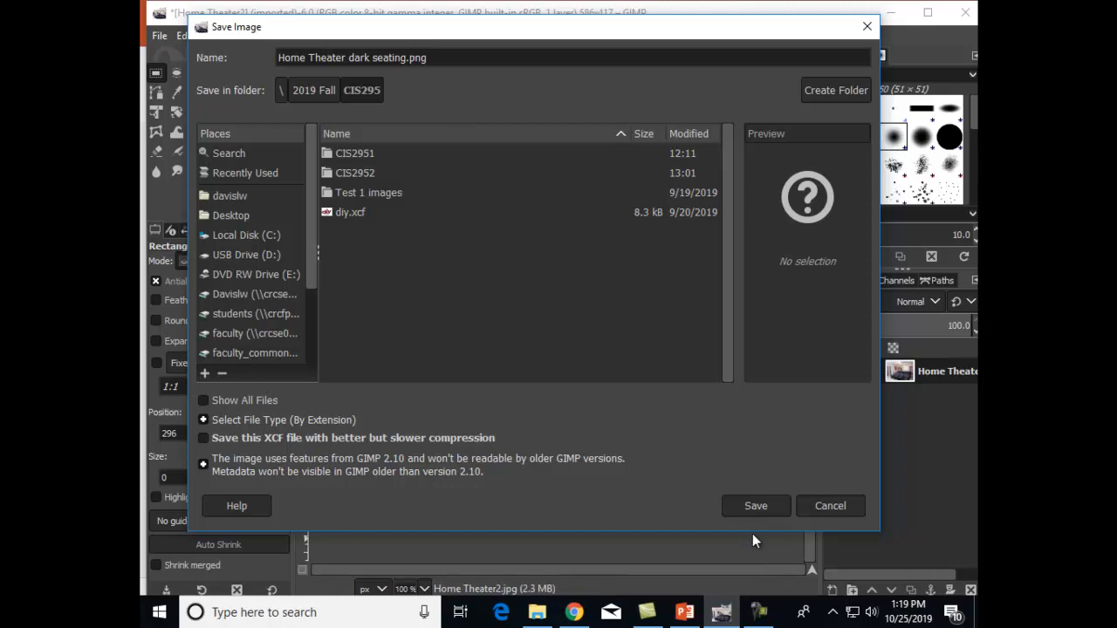
Export the bright image as Home Theater dark seating.png with the default PNG options
click(749, 510)
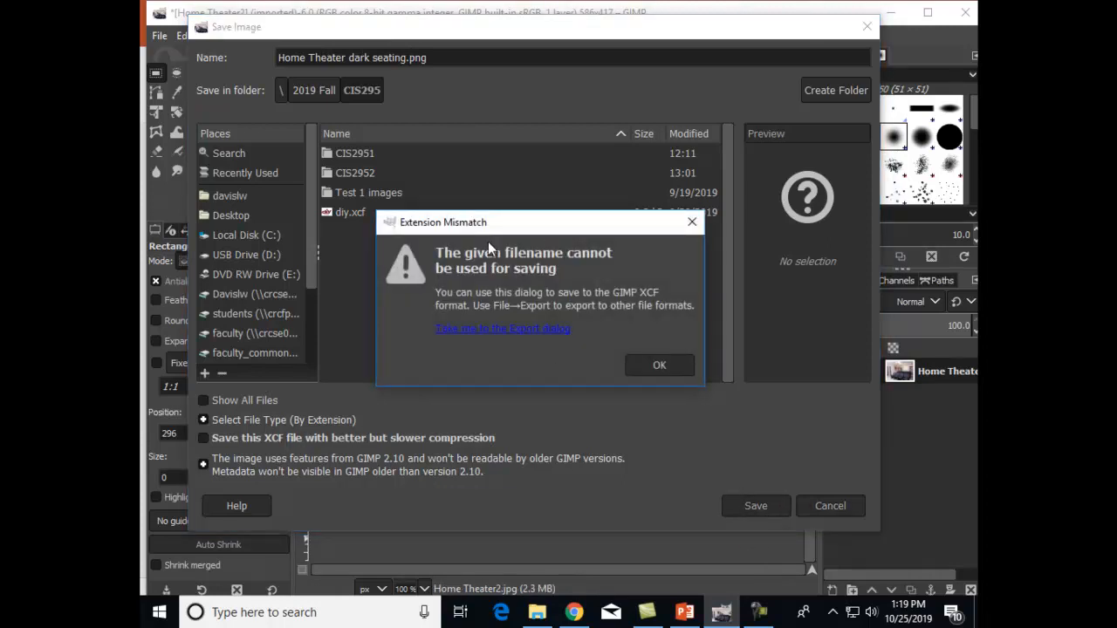
click(501, 329)
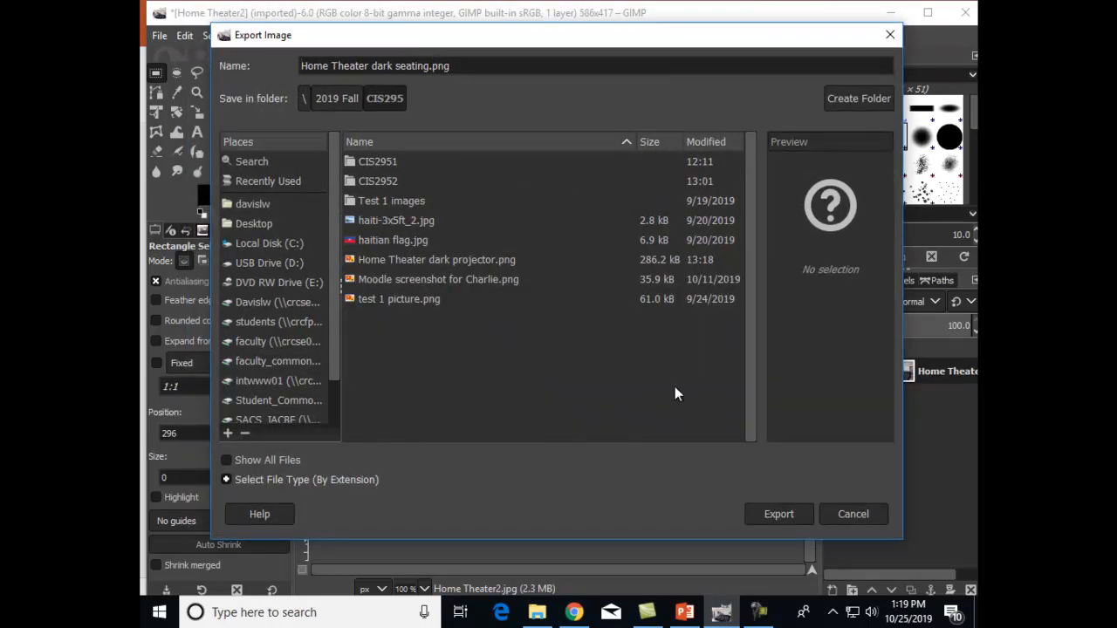
click(760, 514)
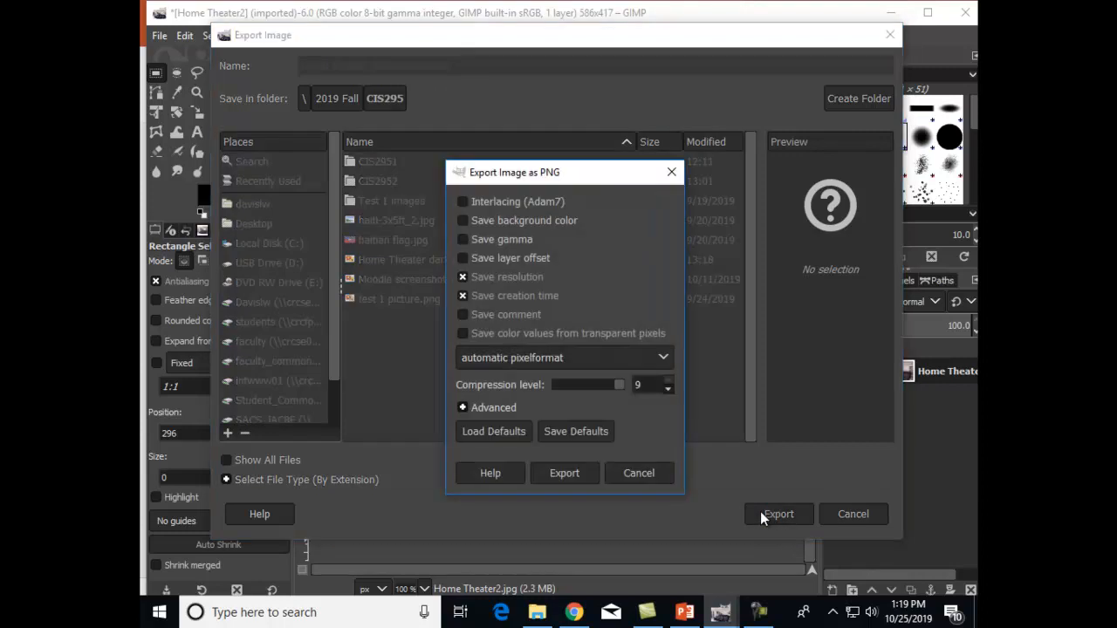
click(576, 475)
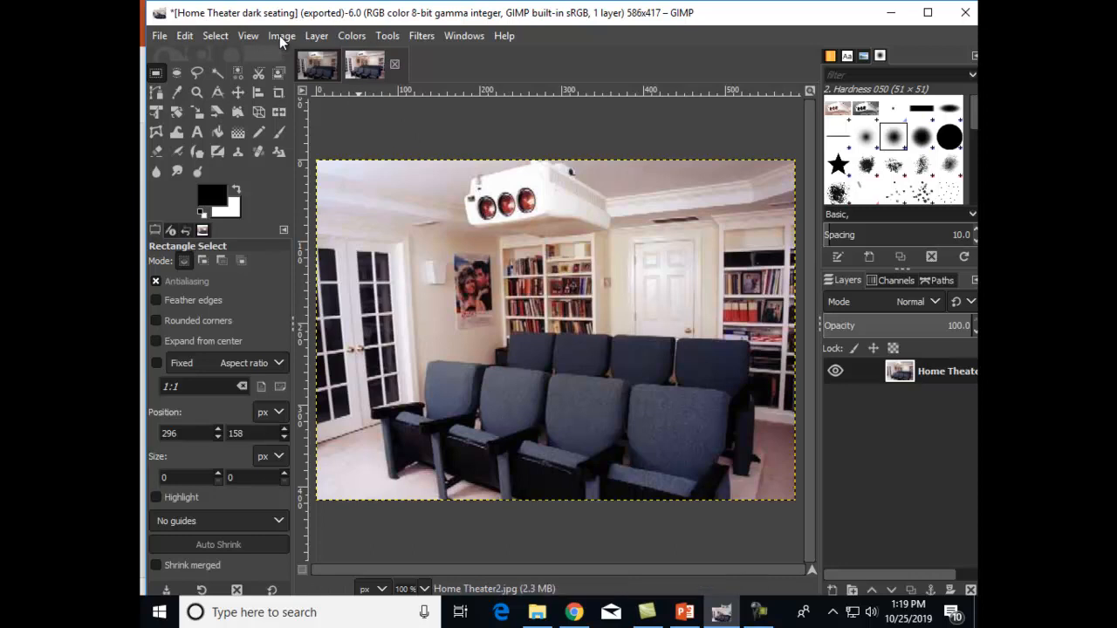
Darken the whole Home Theater dark seating image by setting its brightness to -55 with Brightness-Contrast
click(350, 39)
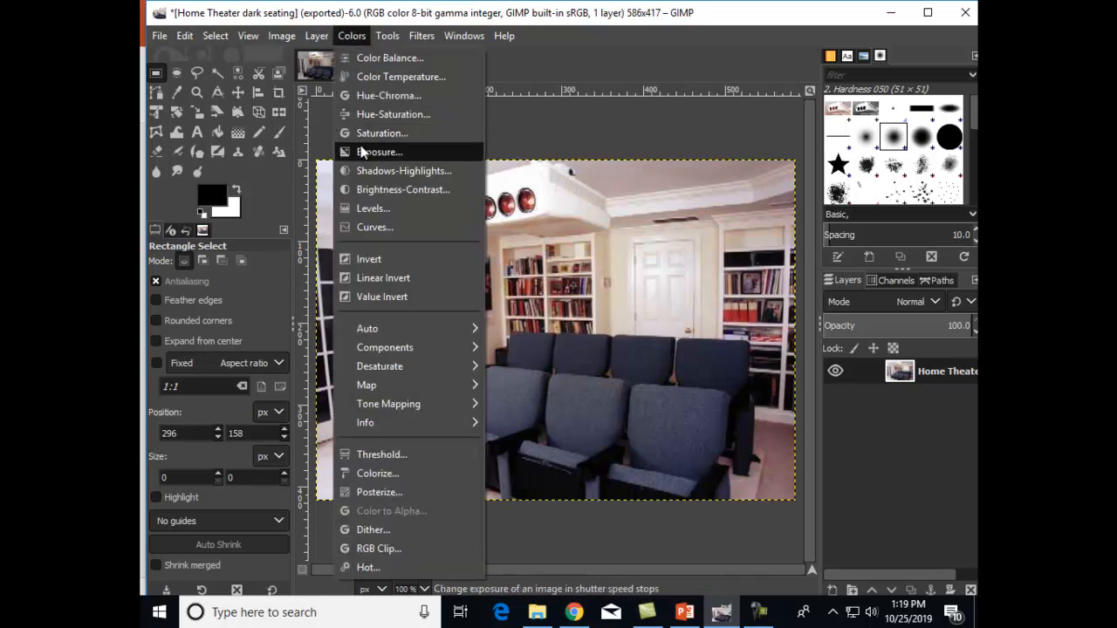
click(412, 189)
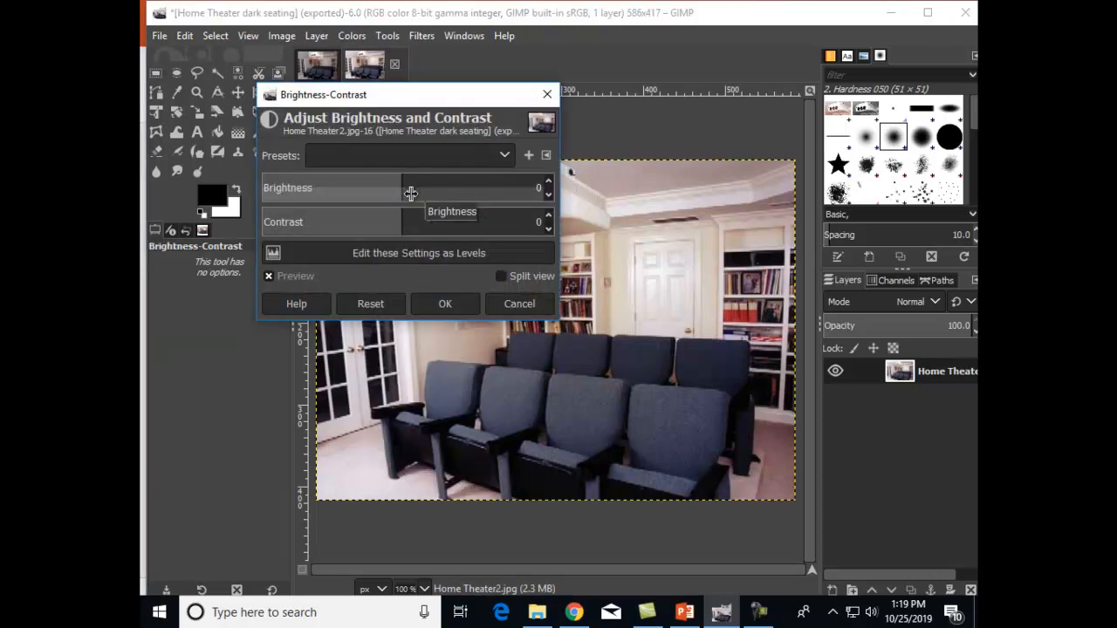
drag(393, 190, 262, 176)
drag(405, 188, 155, 185)
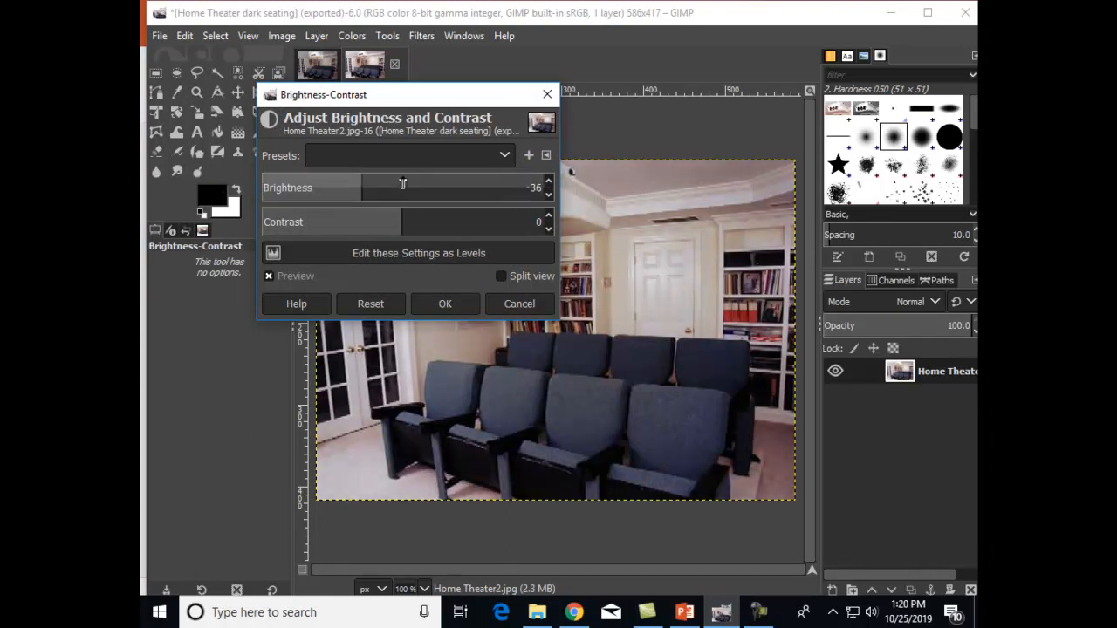
click(353, 187)
drag(354, 187, 338, 188)
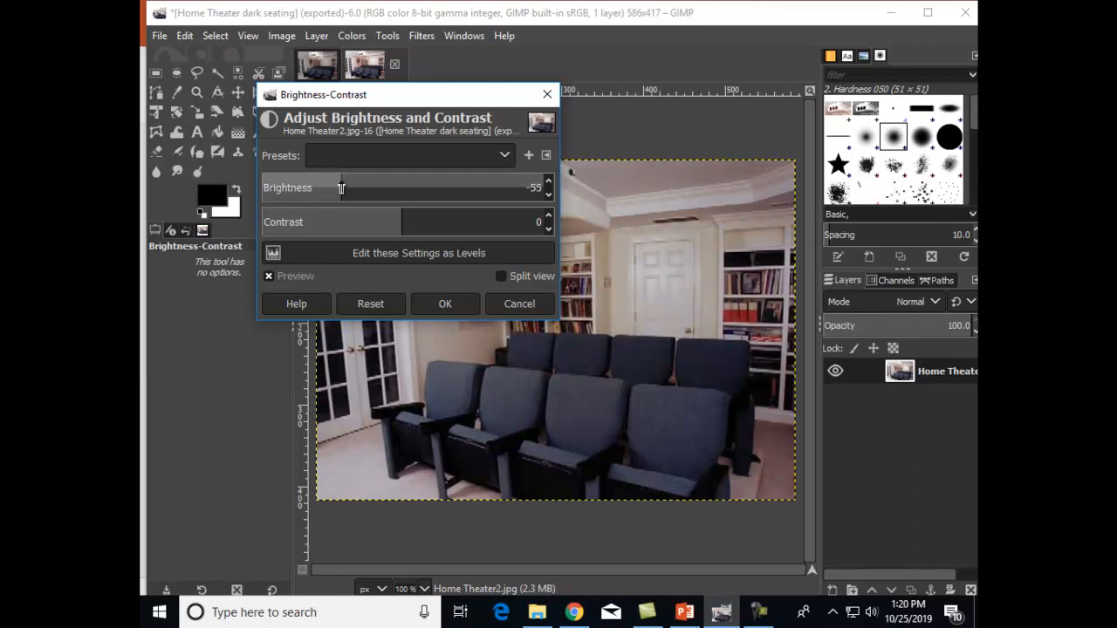
click(440, 304)
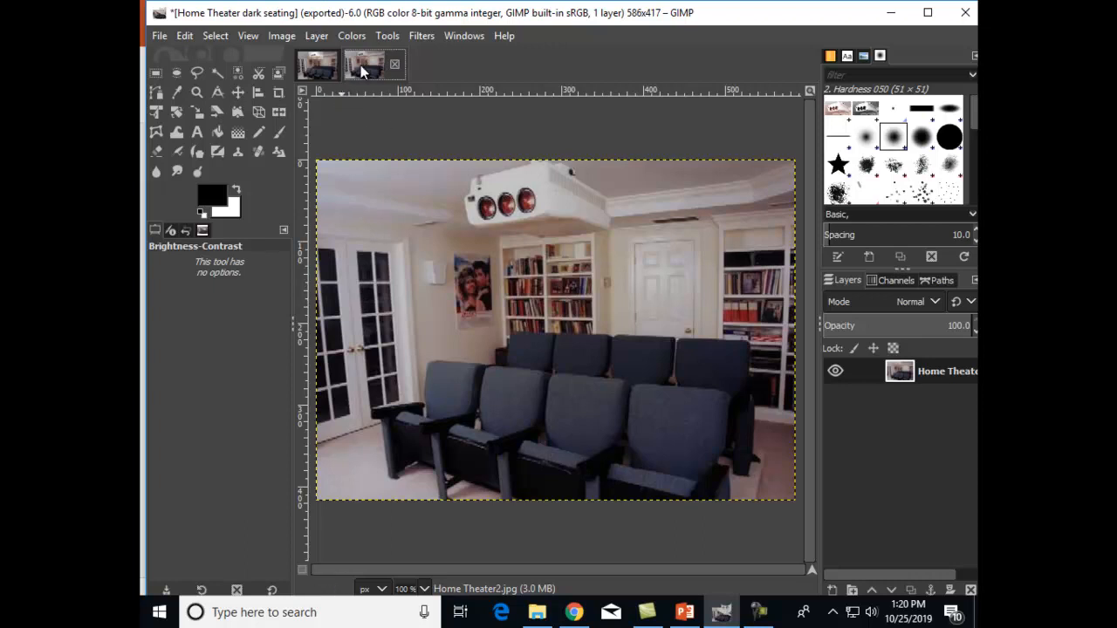
Compare the darkened seating image with the dark projector image and open the original Home Theater2.jpg from the AudioVideo one folder
click(314, 67)
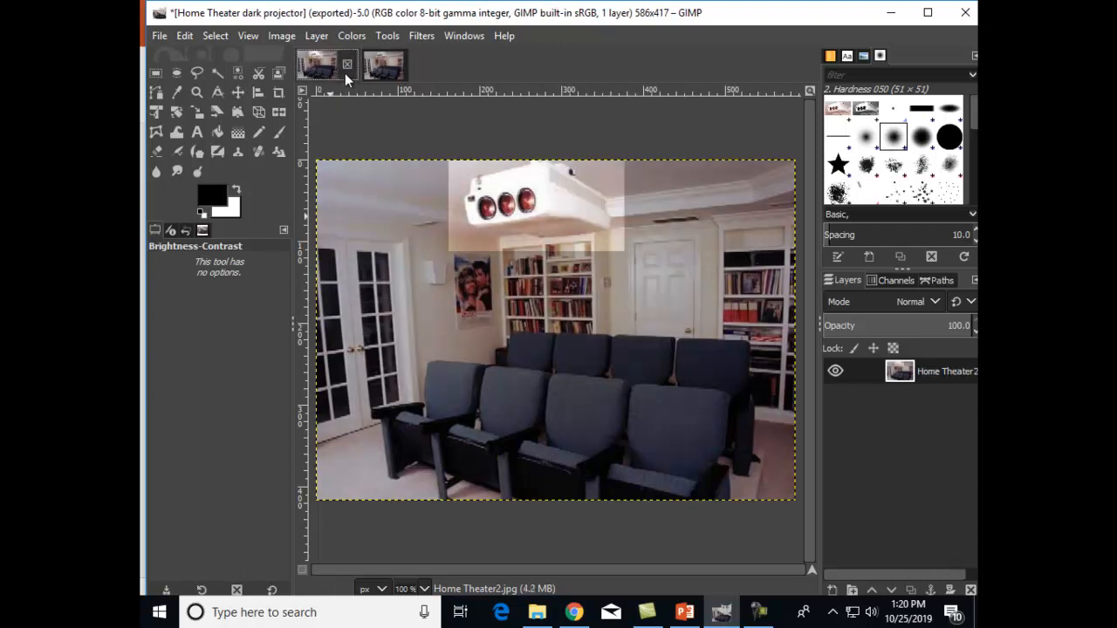
click(375, 66)
click(158, 36)
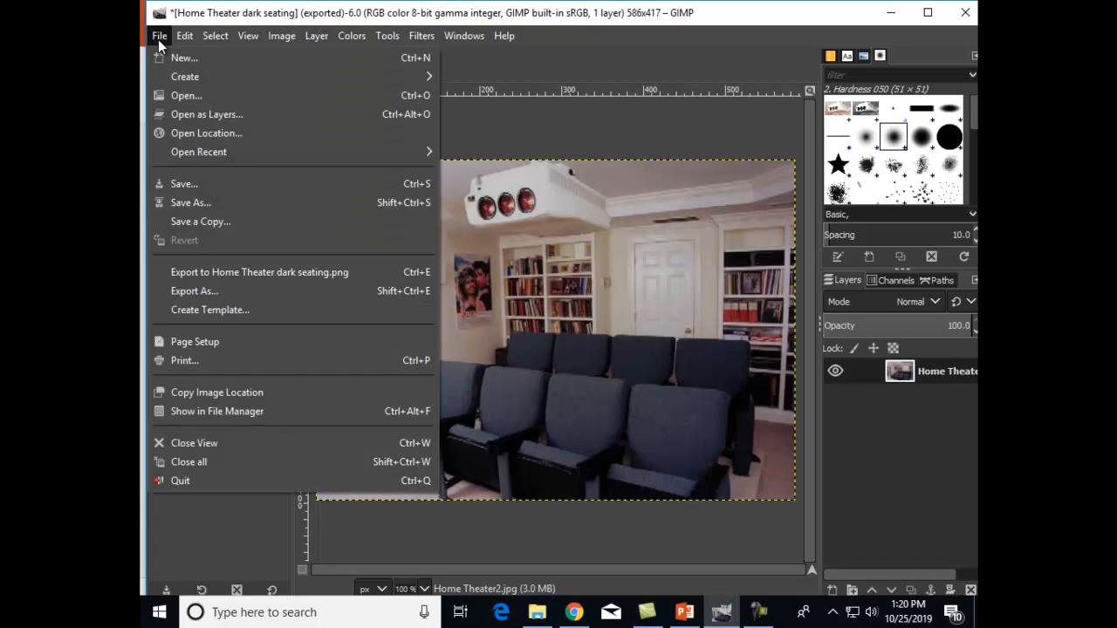
click(187, 96)
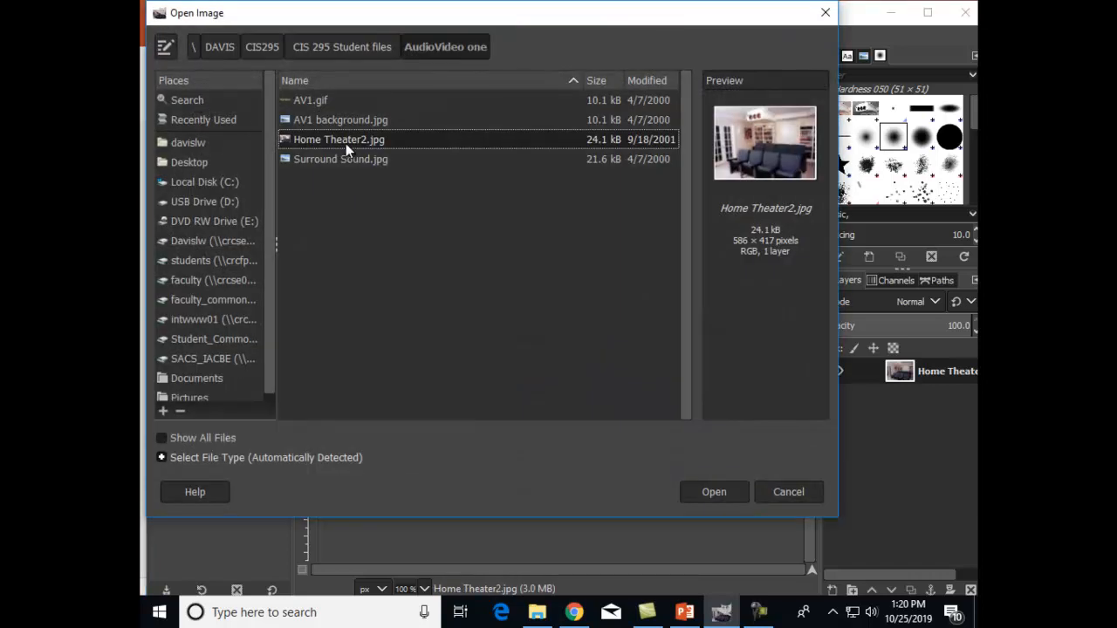
click(698, 493)
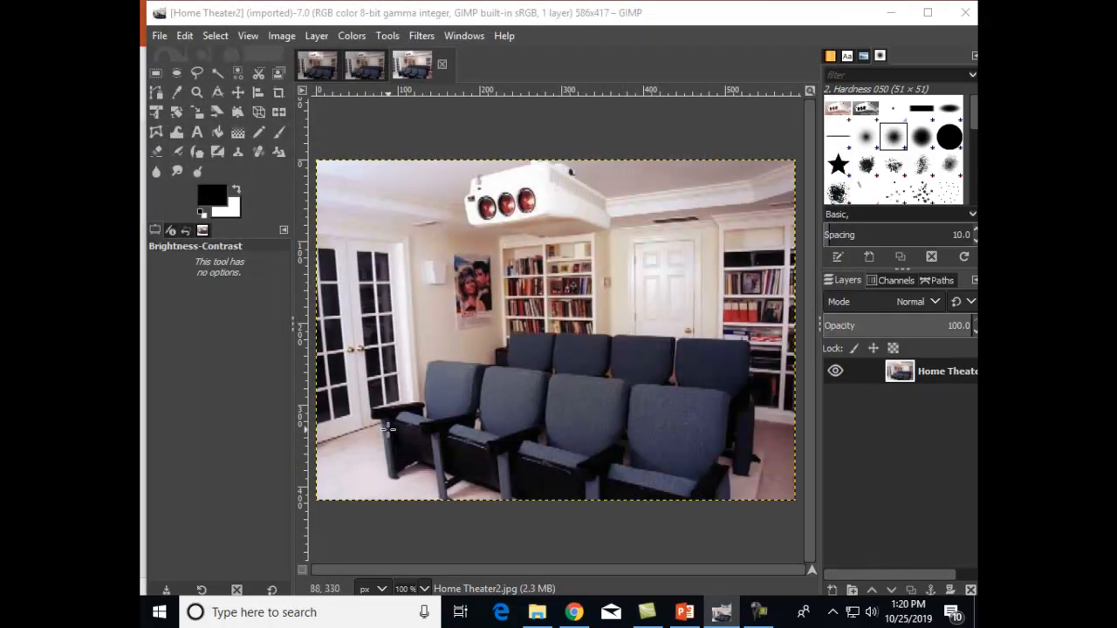
Select a rectangle of about 484 × 215 px around the seats in the bright original and copy it
click(155, 74)
drag(362, 498, 599, 302)
drag(733, 316, 758, 330)
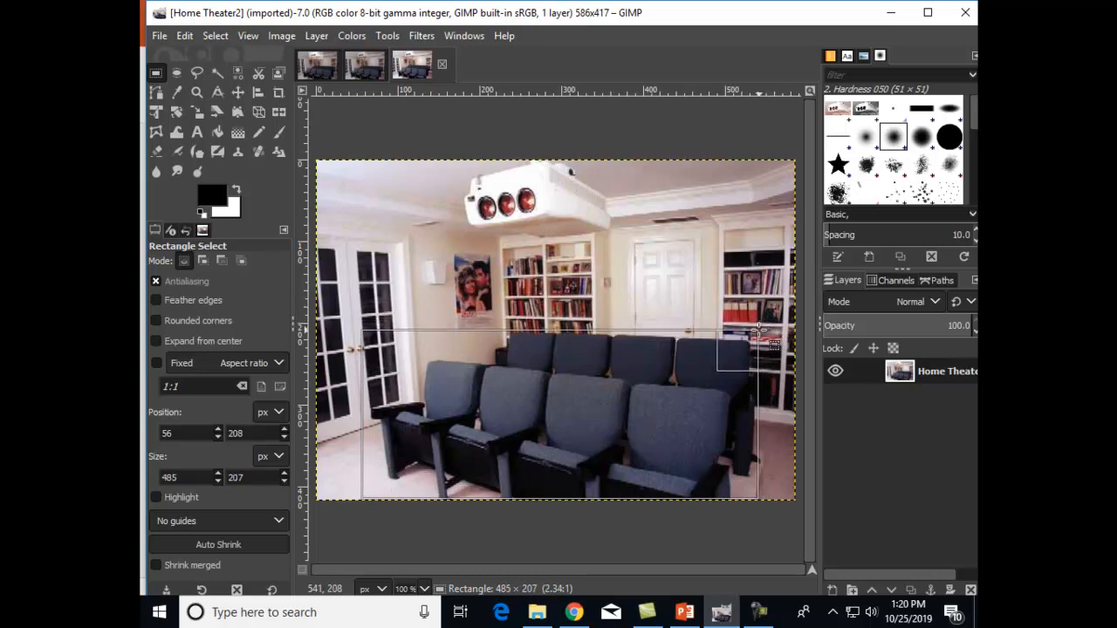
drag(758, 330, 757, 324)
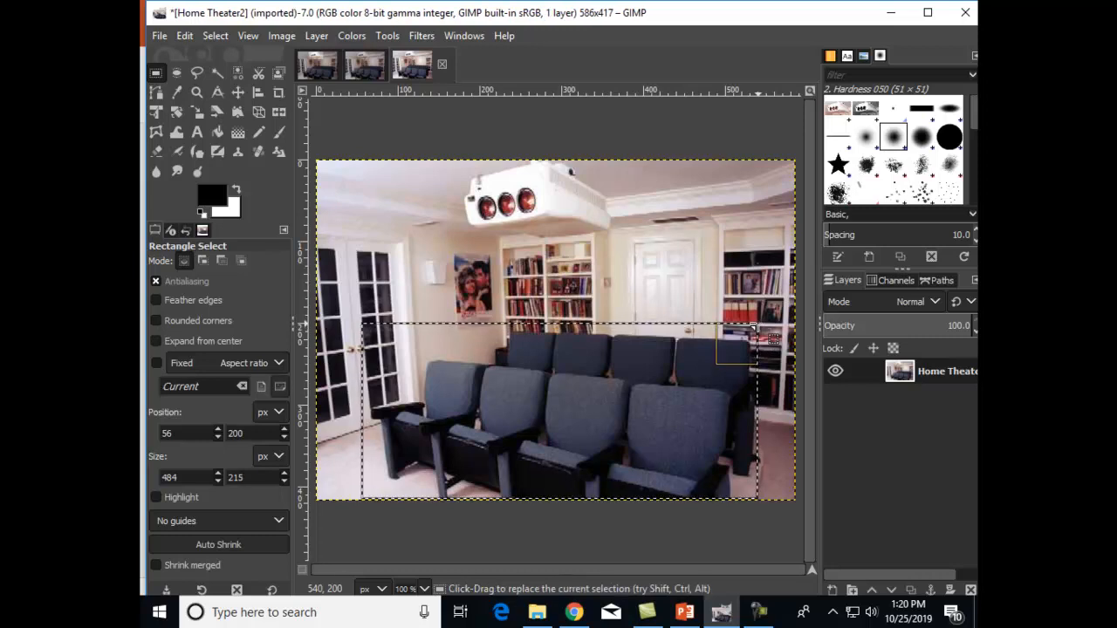
key(ctrl)
key(ctrl+c)
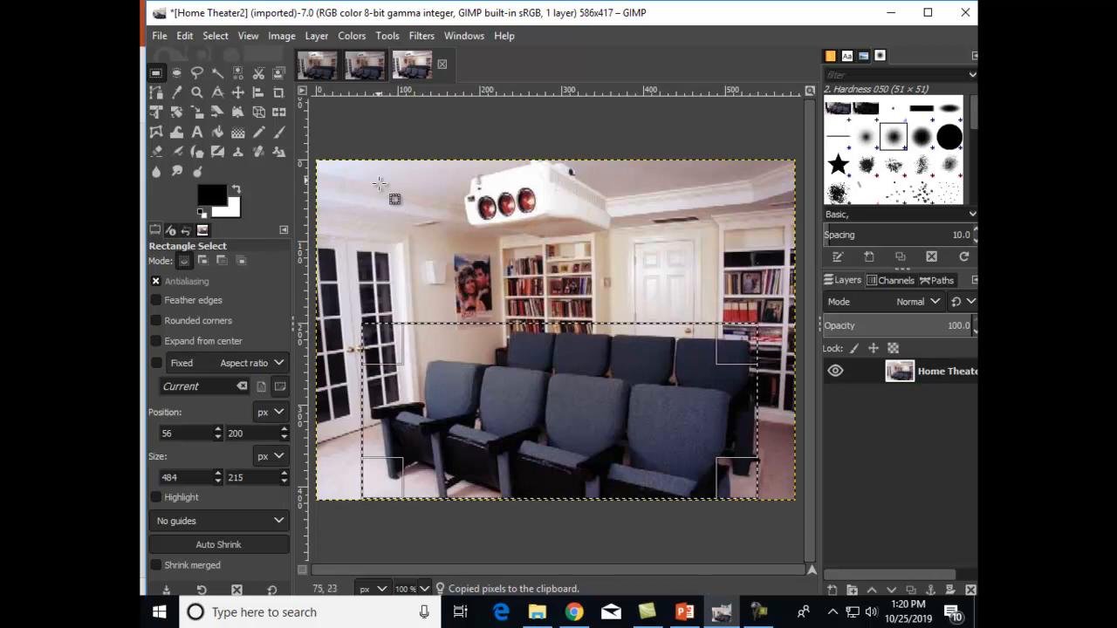
Paste the copied bright seats into the darkened seating image as a new layer in place
click(358, 70)
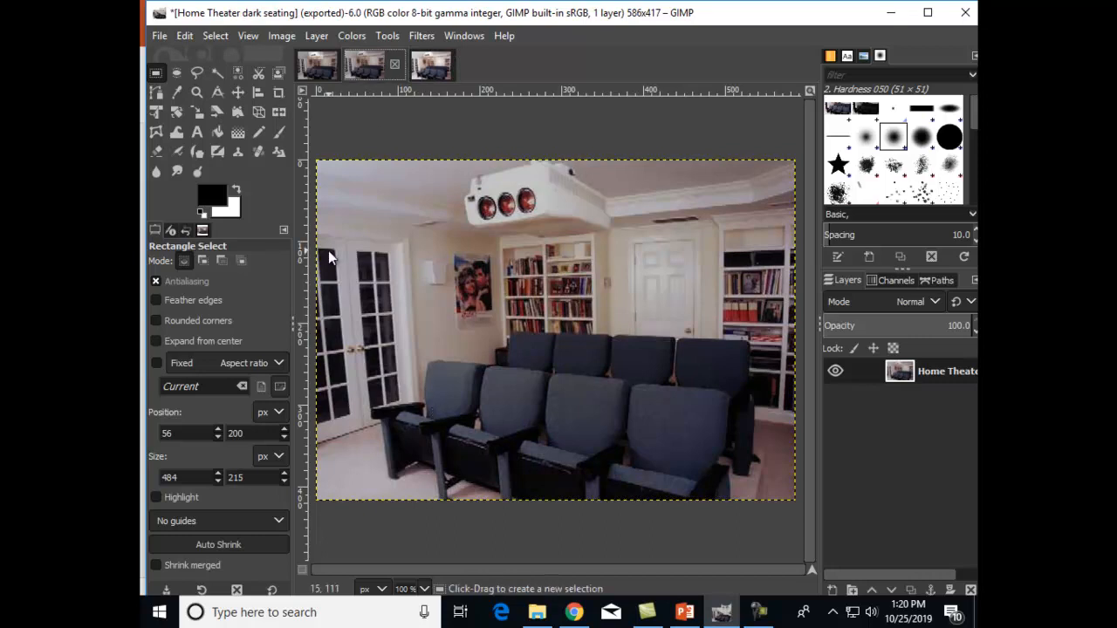
click(186, 34)
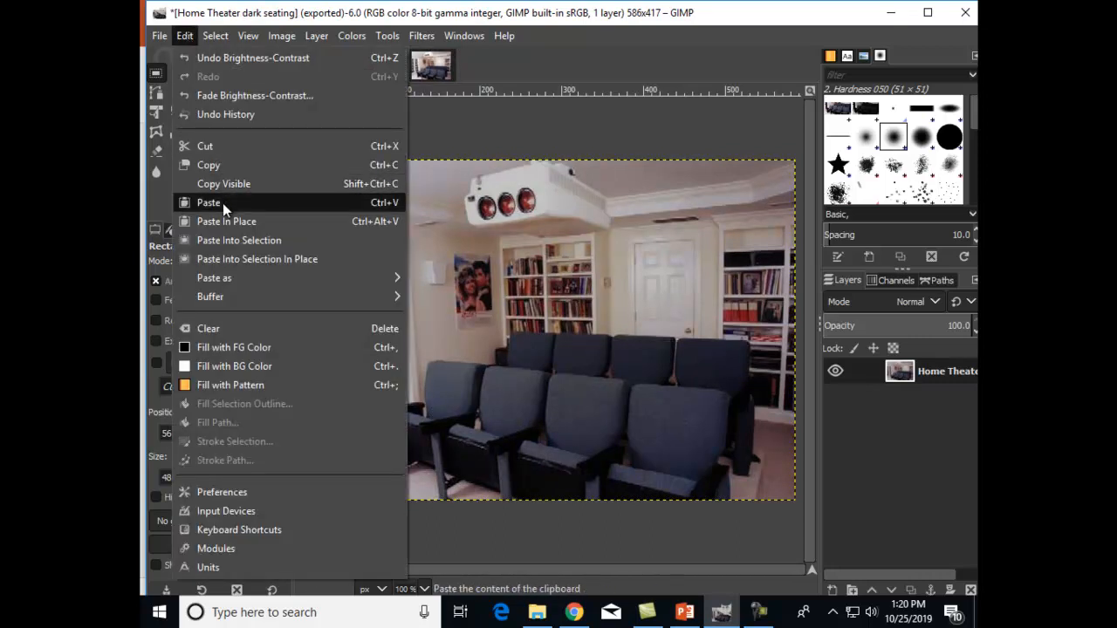
mouse_move(239, 279)
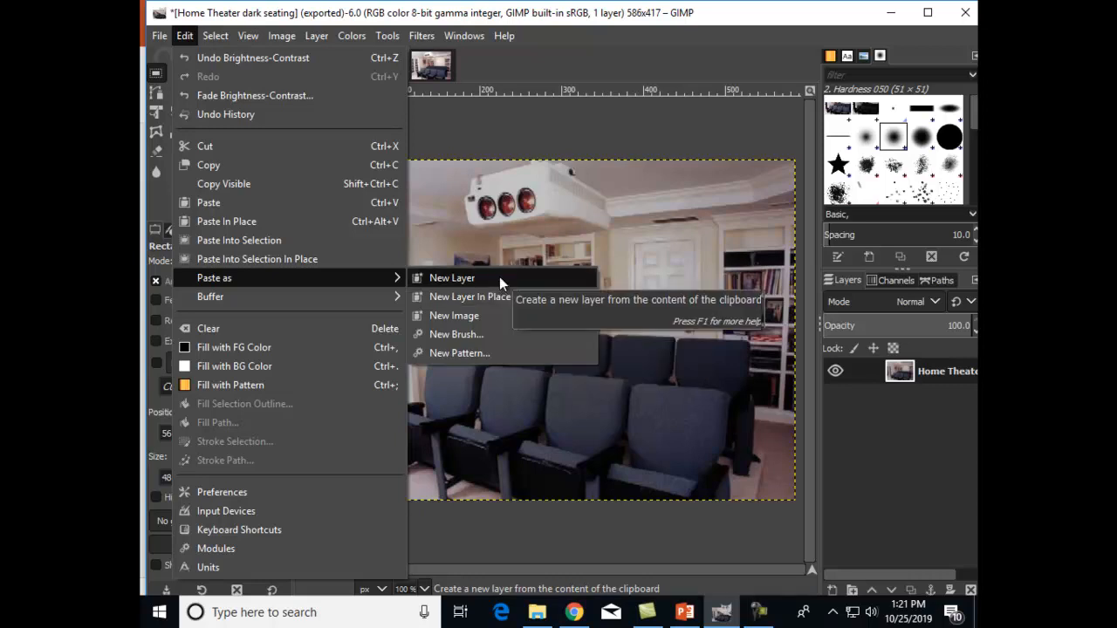
click(461, 298)
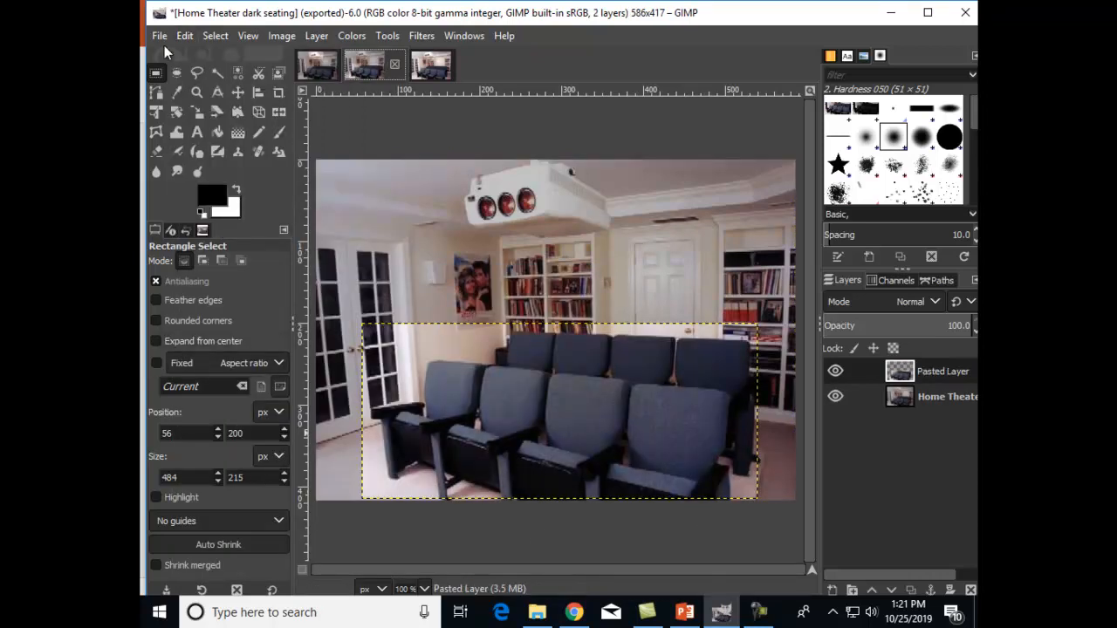
Merge the visible layers of the dark seating image with the Expanded as necessary option
click(282, 36)
click(314, 356)
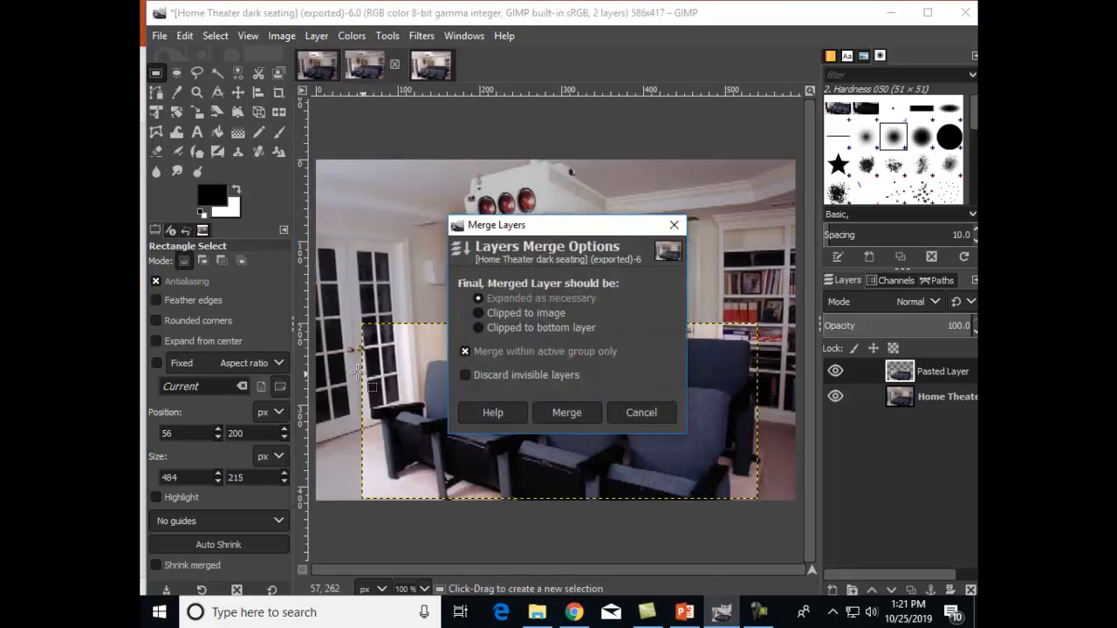
click(562, 416)
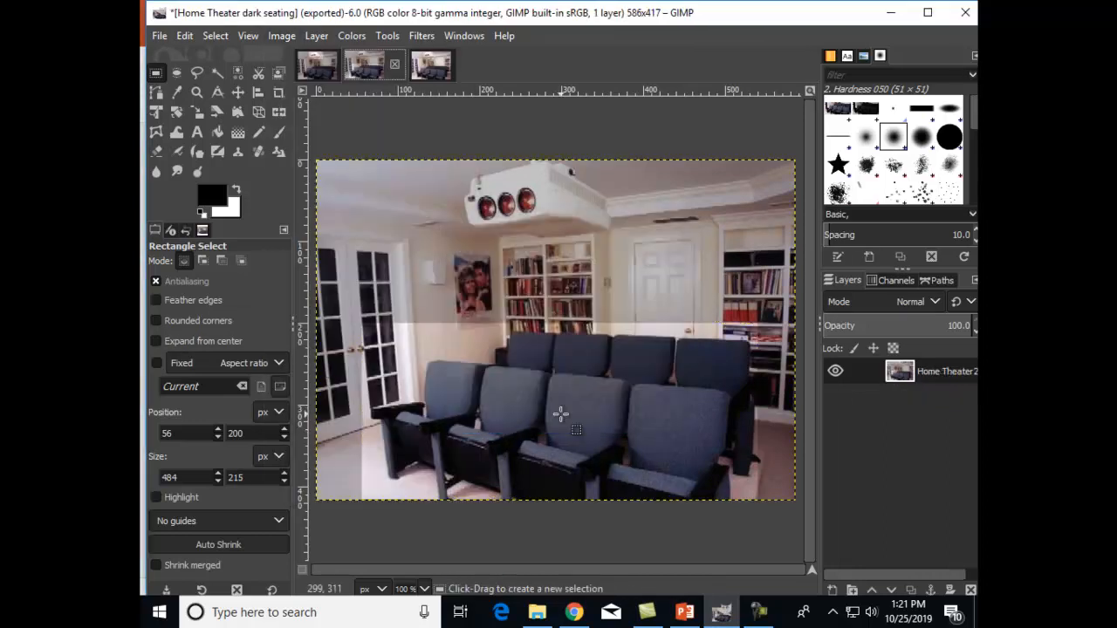
Start saving the merged seating image and name the file Home Theater dark seating.png
click(159, 36)
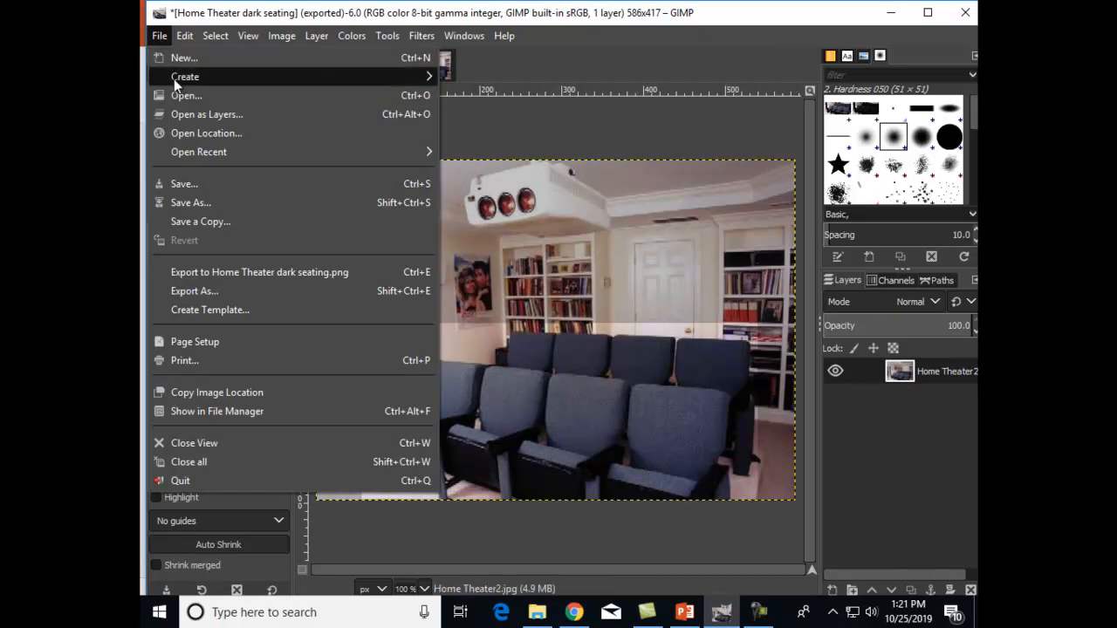
click(181, 184)
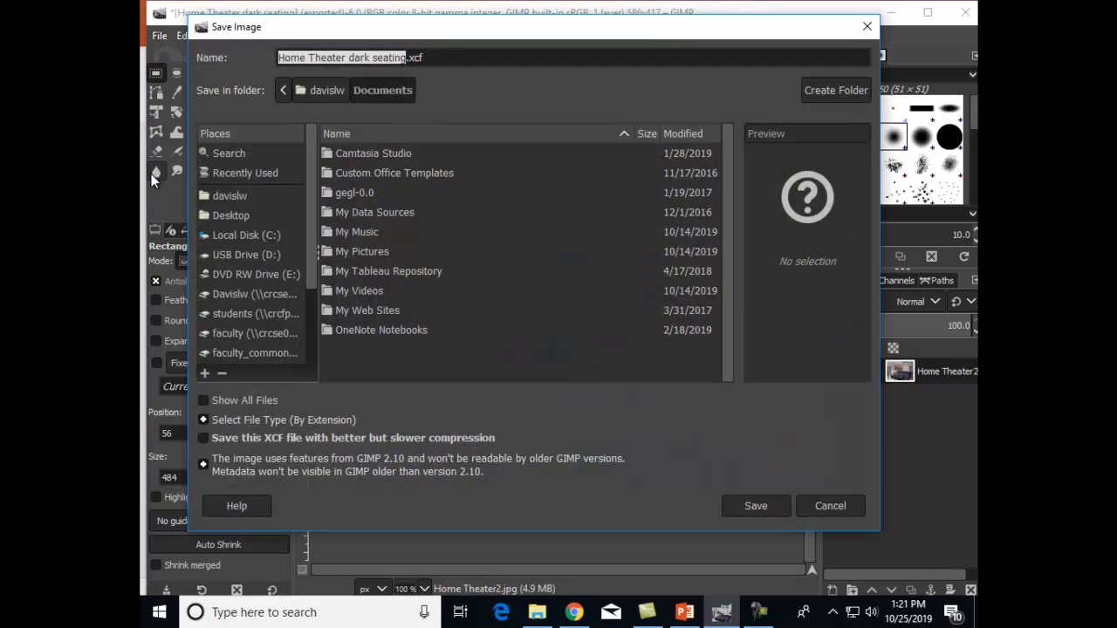
click(443, 57)
key(BackSpace)
key(BackSpace)
key(BackSpace)
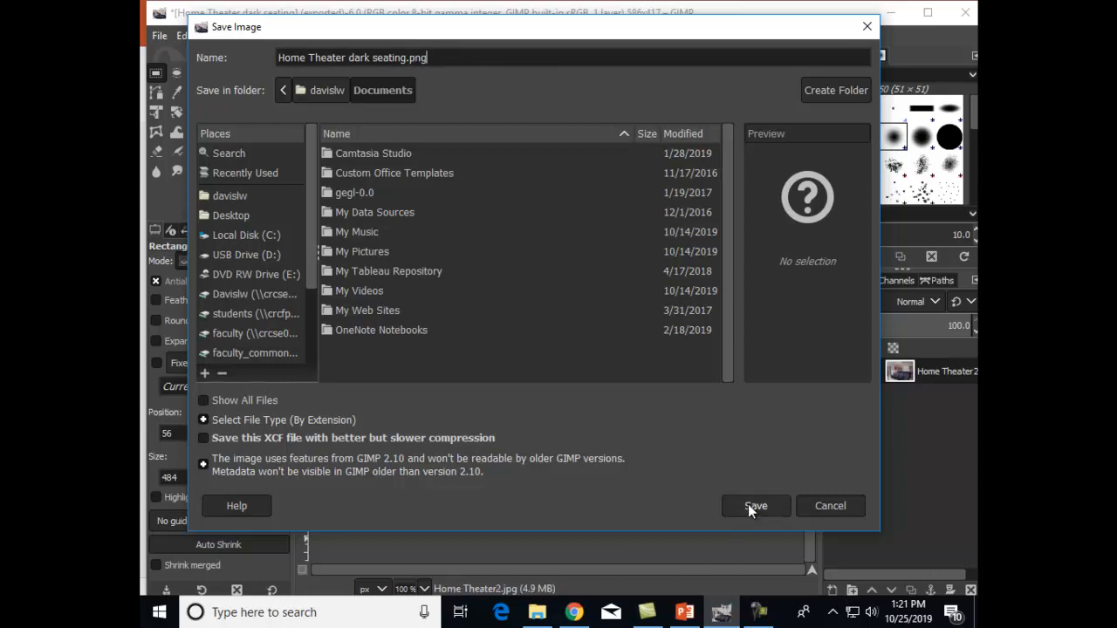
Set the merged image's save location to the 2019 Fall/CIS295 folder on the personal network drive
click(236, 293)
click(448, 342)
scroll(453, 330, down, 3)
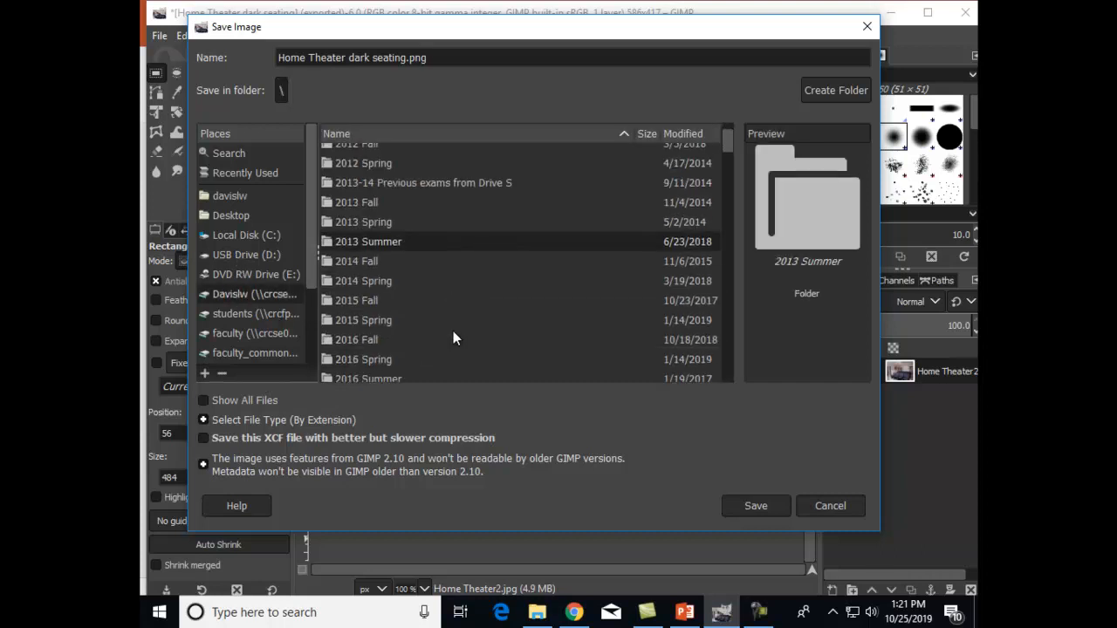
scroll(375, 350, down, 1)
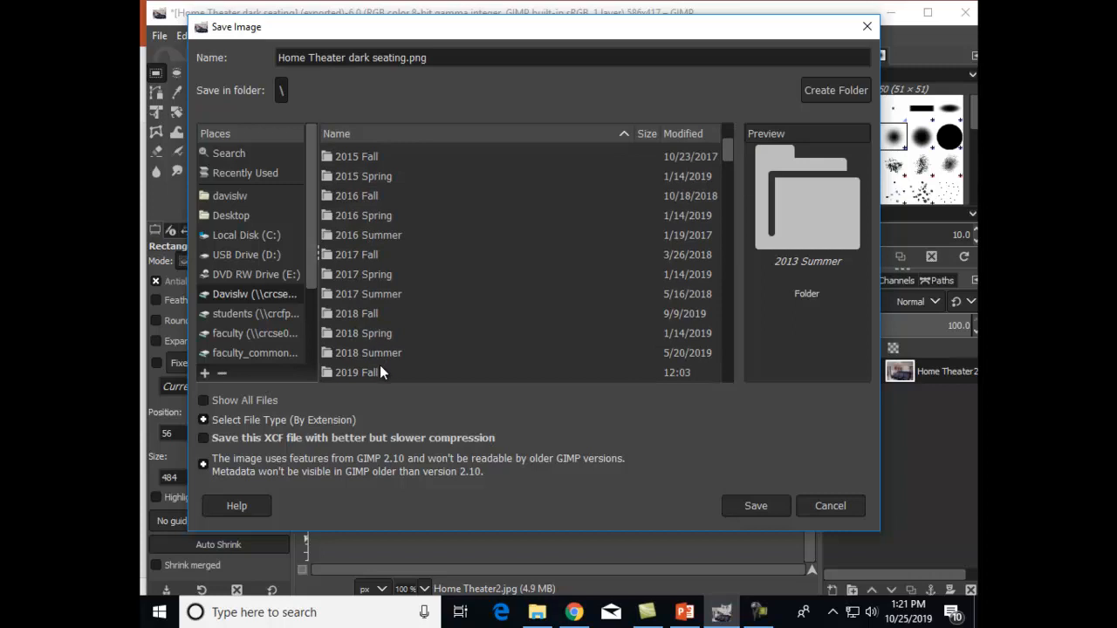
click(355, 314)
click(442, 335)
scroll(377, 333, down, 1)
click(360, 301)
double_click(360, 300)
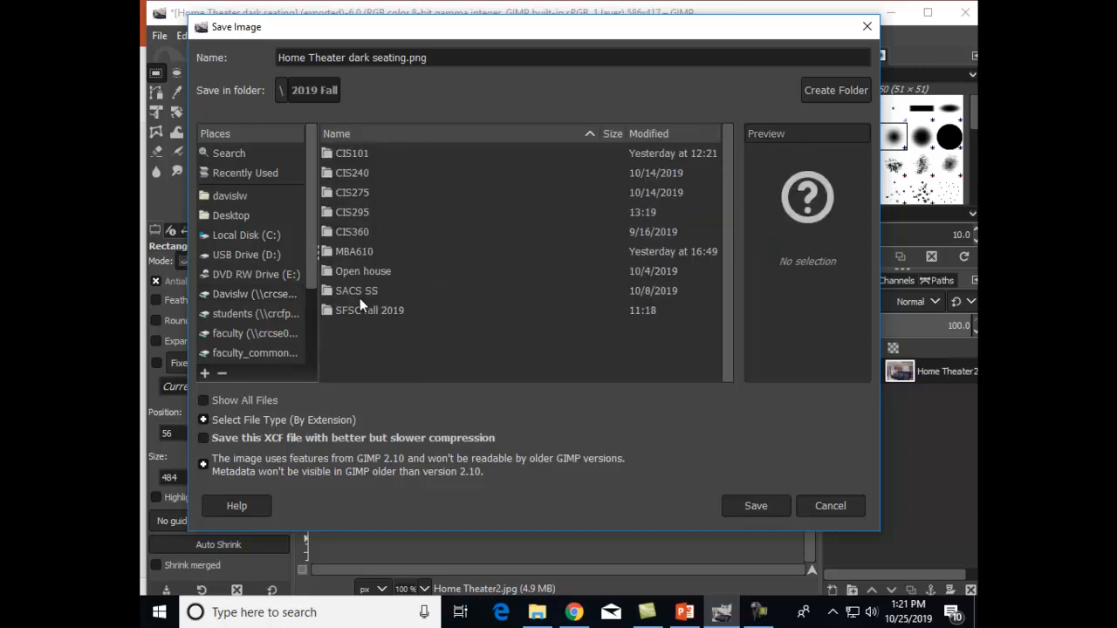
double_click(375, 217)
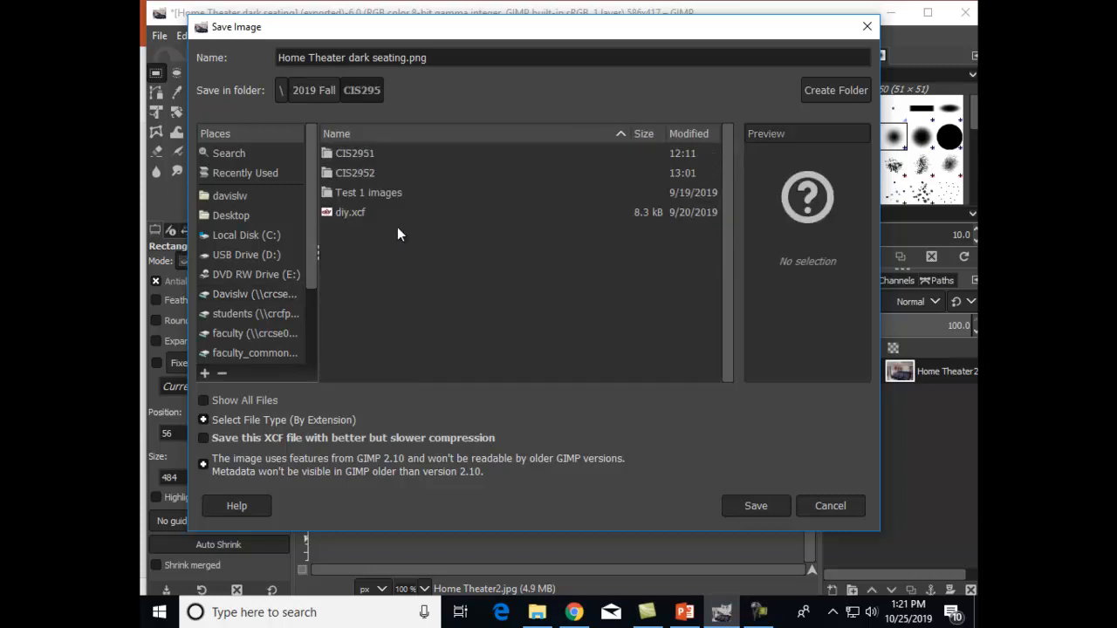
Export the merged image as Home Theater dark seating.png with the default PNG options, replacing the existing file
click(748, 503)
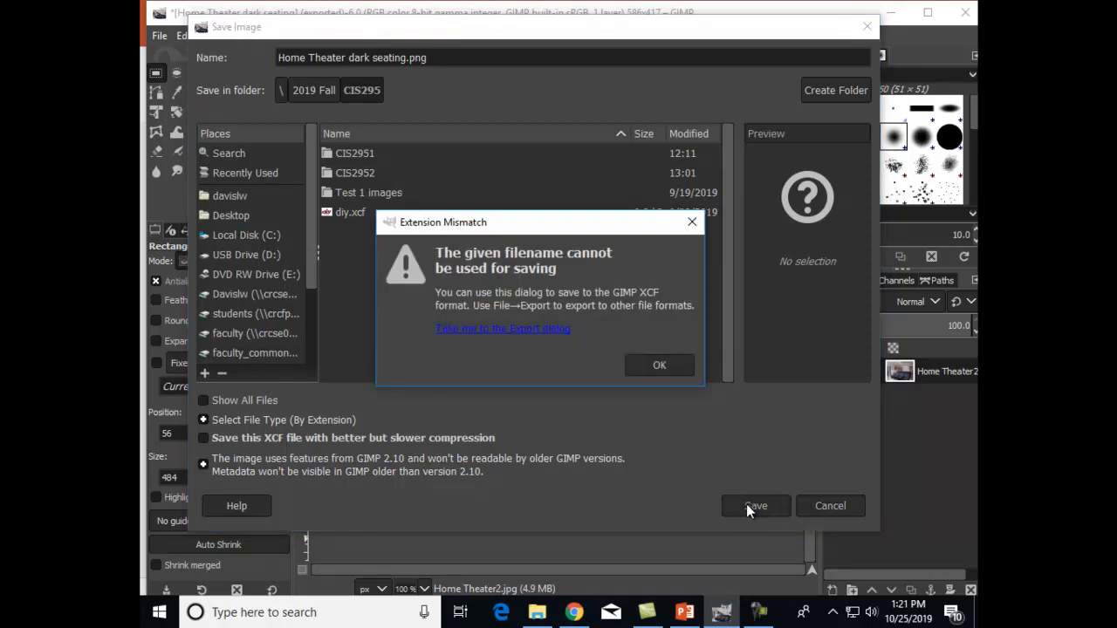
click(479, 329)
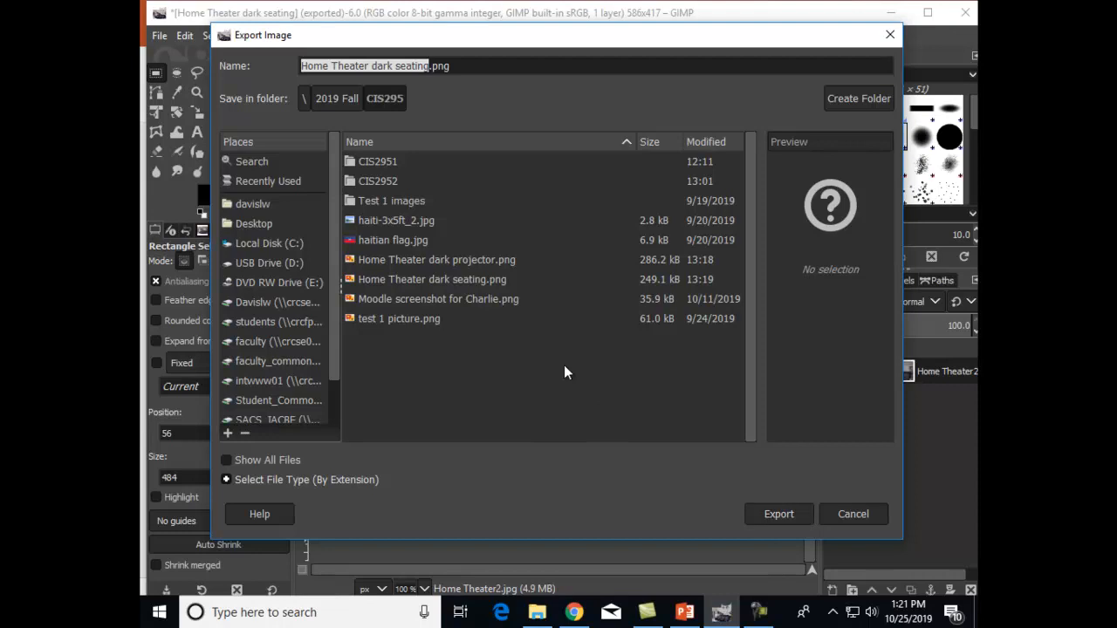
click(776, 513)
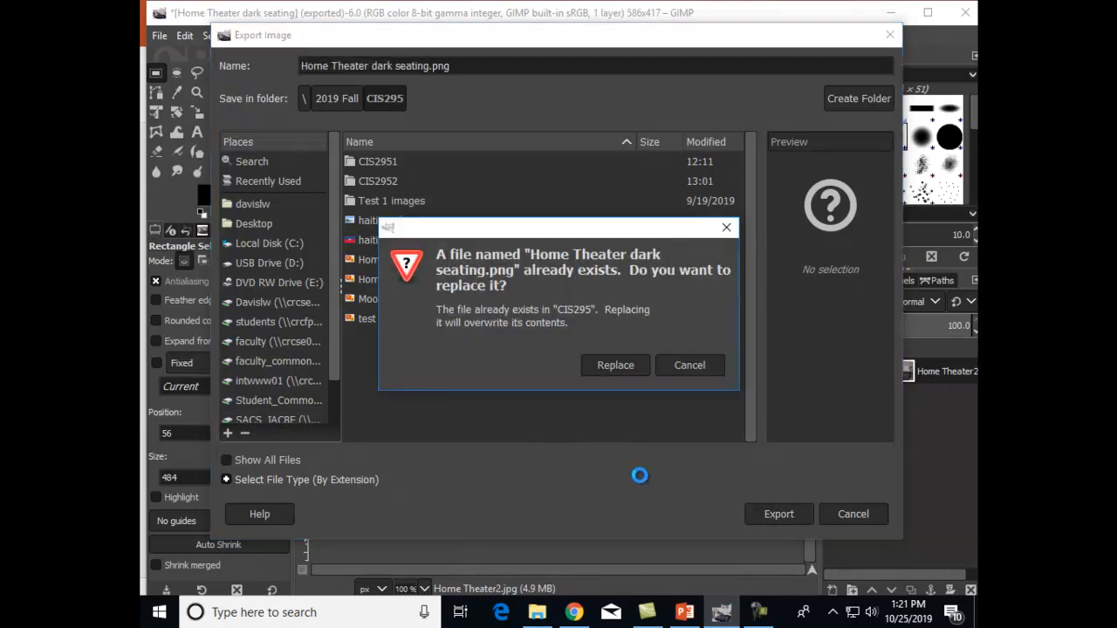
click(610, 371)
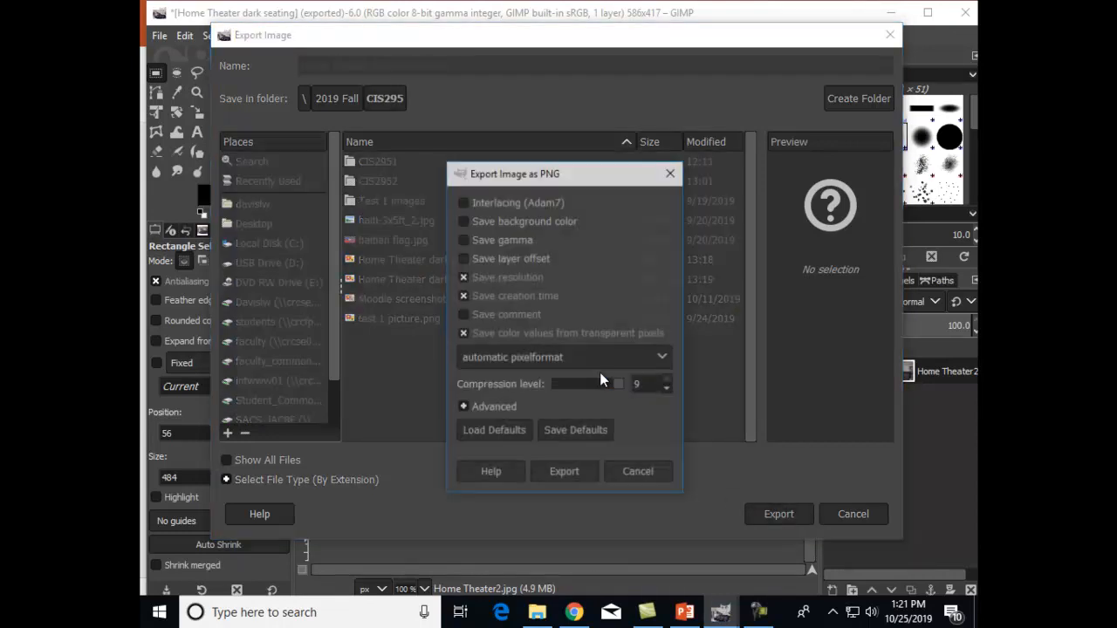
click(565, 471)
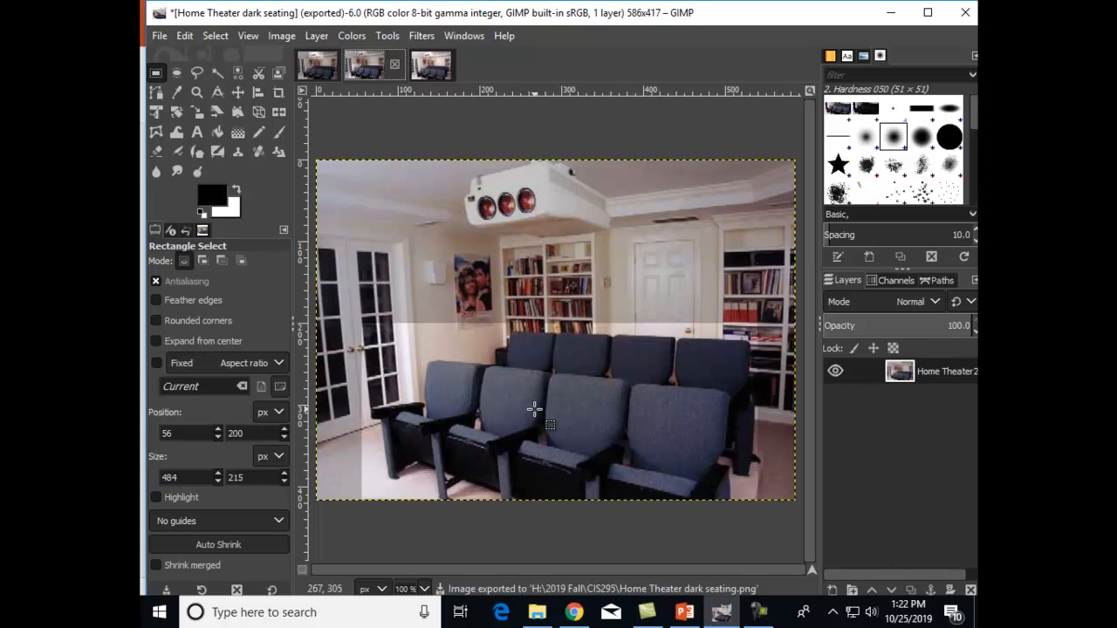
Switch to the remaining untouched Home Theater2 image and clear its rectangular selection around the seating
click(158, 36)
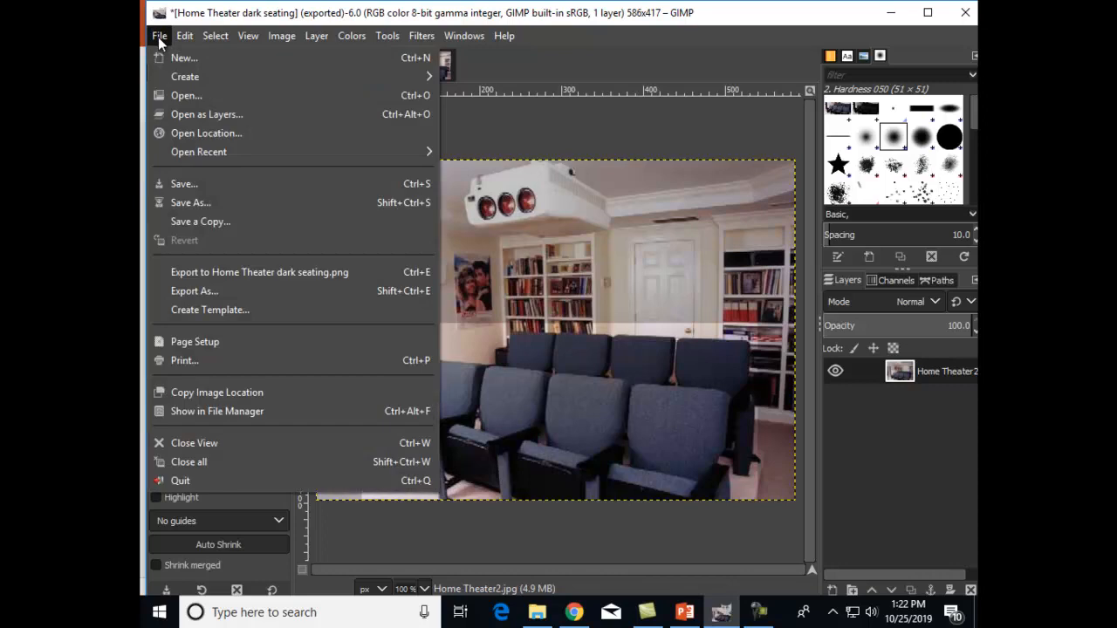
click(158, 37)
click(440, 74)
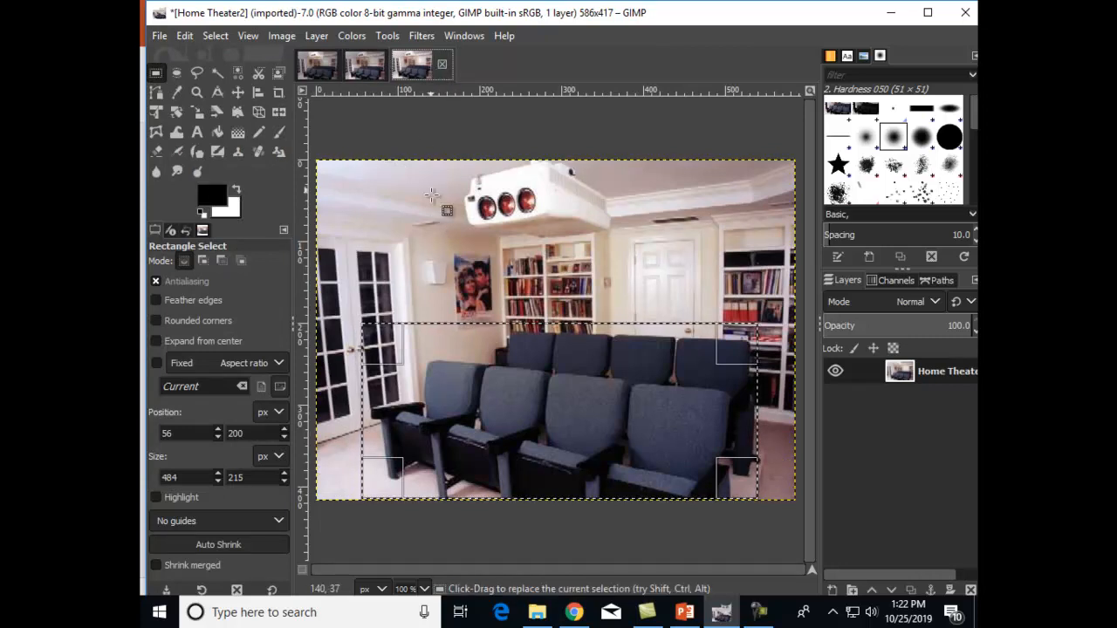
click(442, 252)
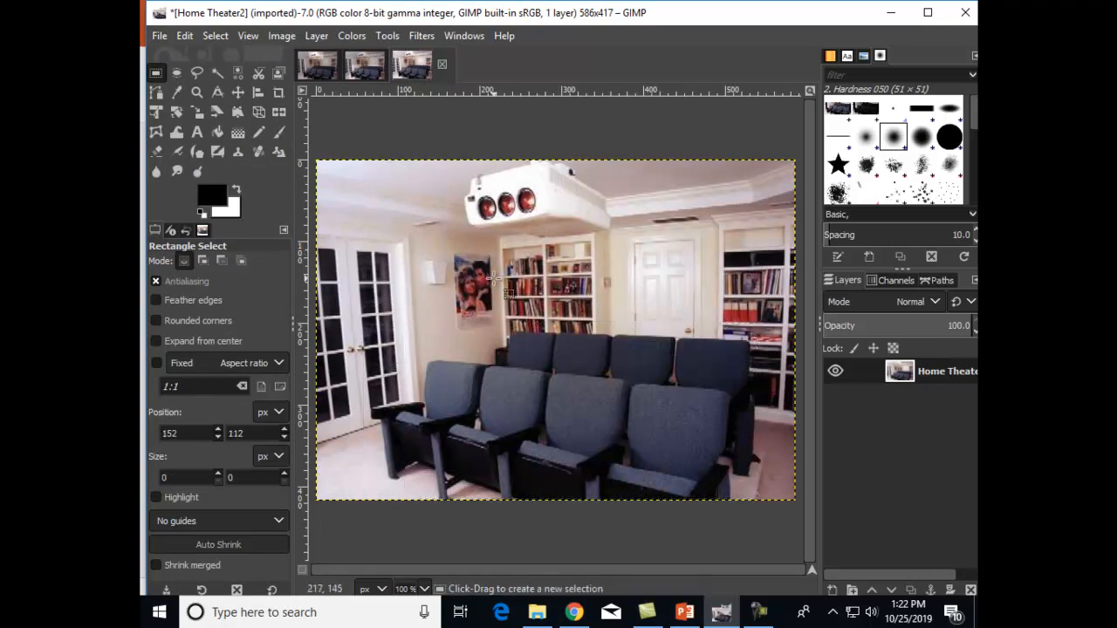
Start saving the image under a new name and name the file Home Theater dark wall panel.png
click(162, 33)
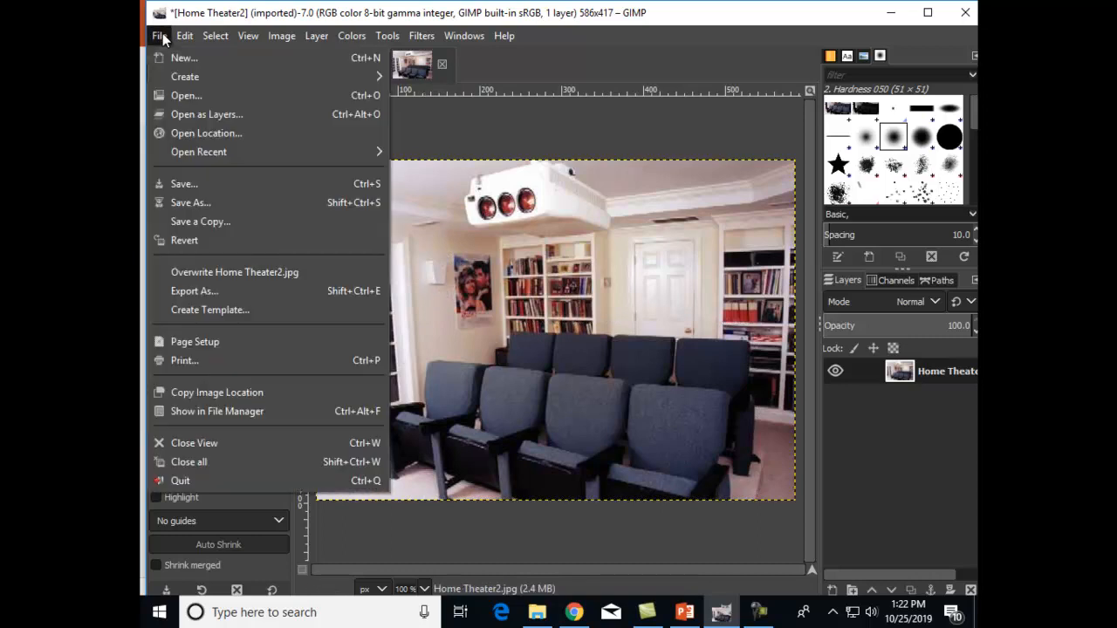
click(186, 202)
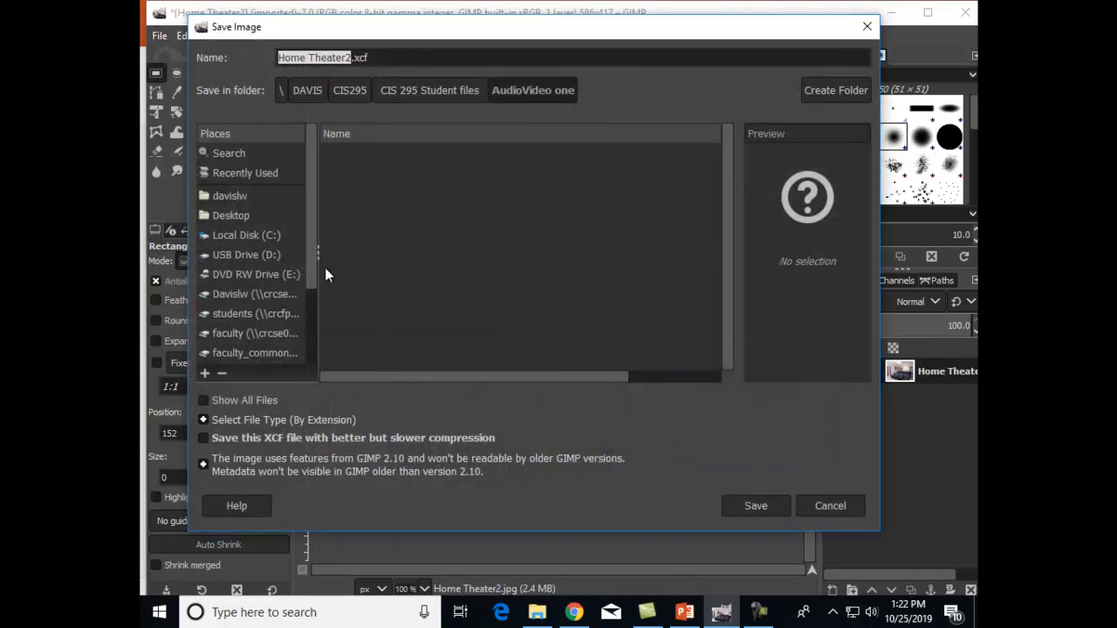
click(348, 57)
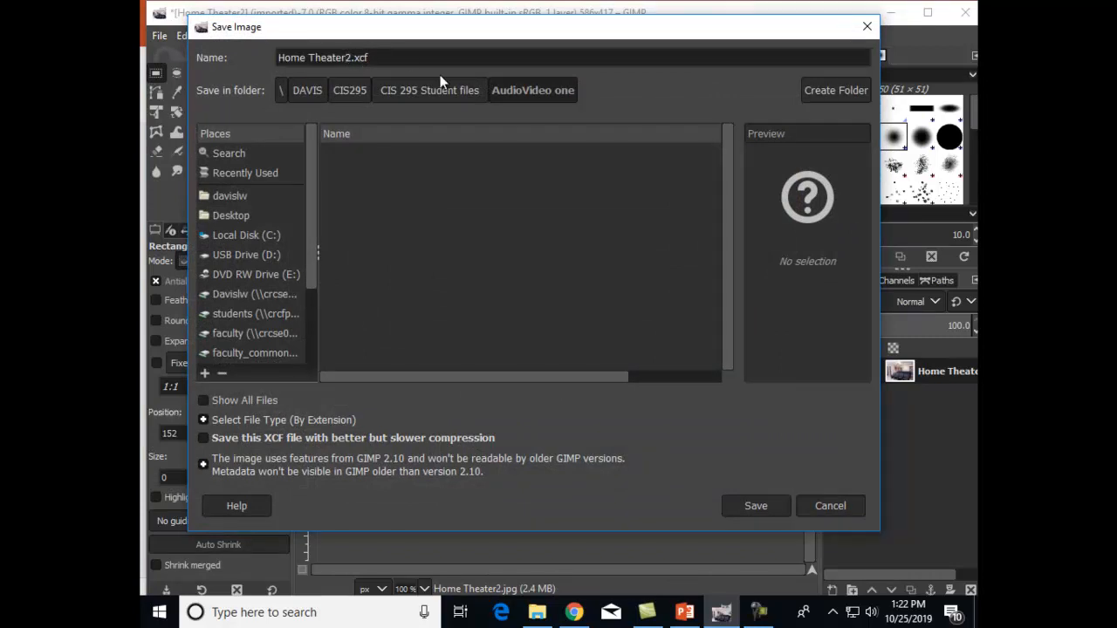
key(Delete)
text(dark wall panel)
key(Delete)
key(Delete)
text(png)
Set the save location to the 2019 Fall/CIS295 folder on the personal network drive
click(234, 298)
click(481, 292)
scroll(480, 294, down, 3)
scroll(480, 294, down, 2)
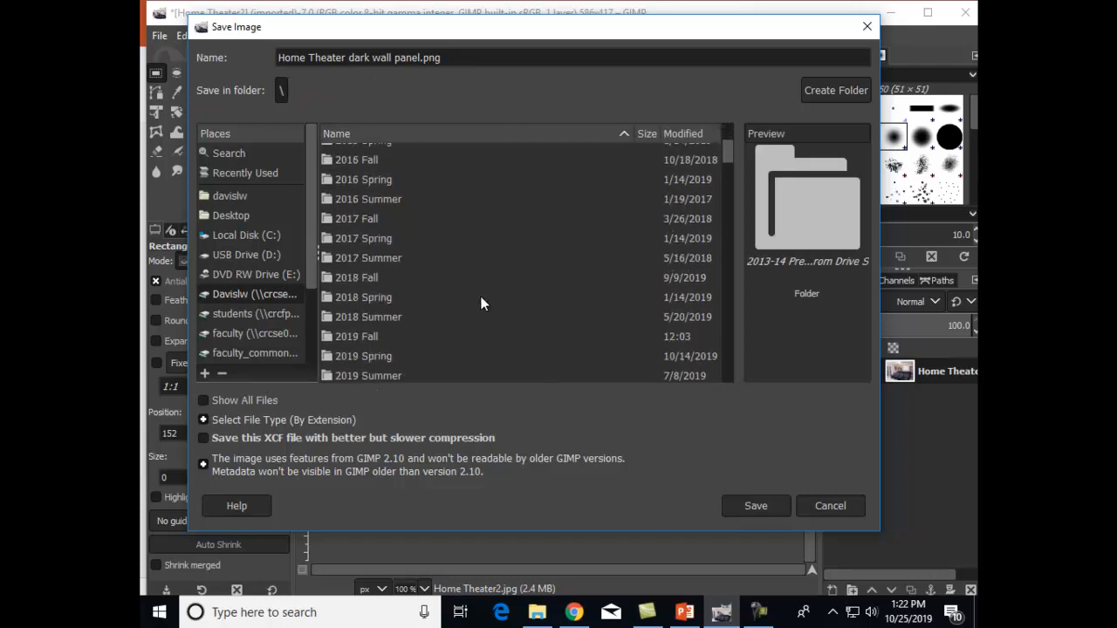
double_click(362, 335)
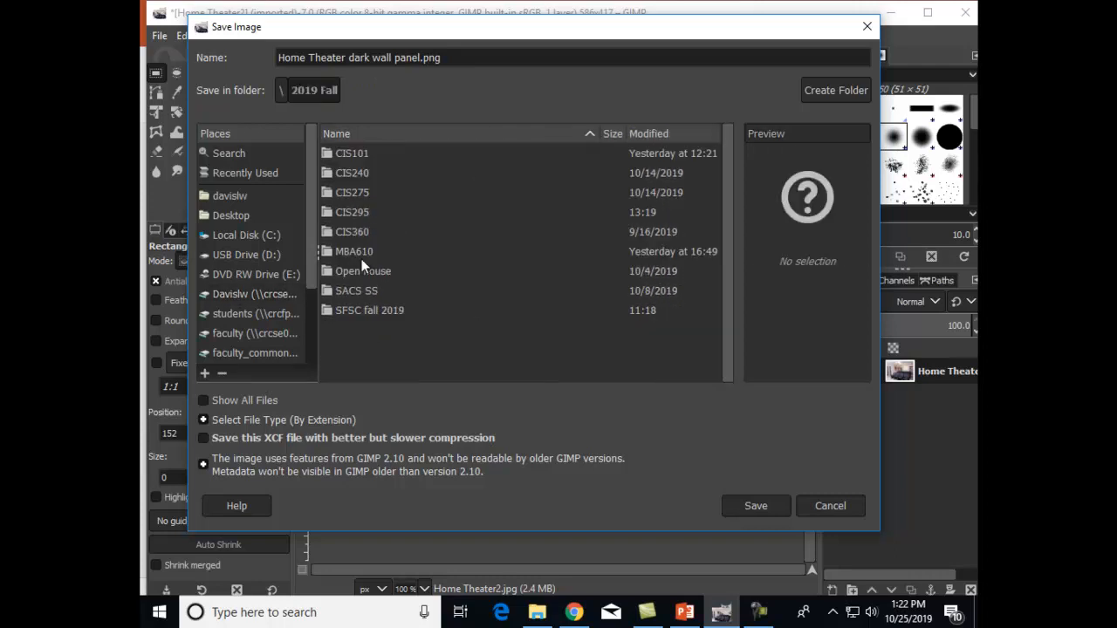
double_click(353, 213)
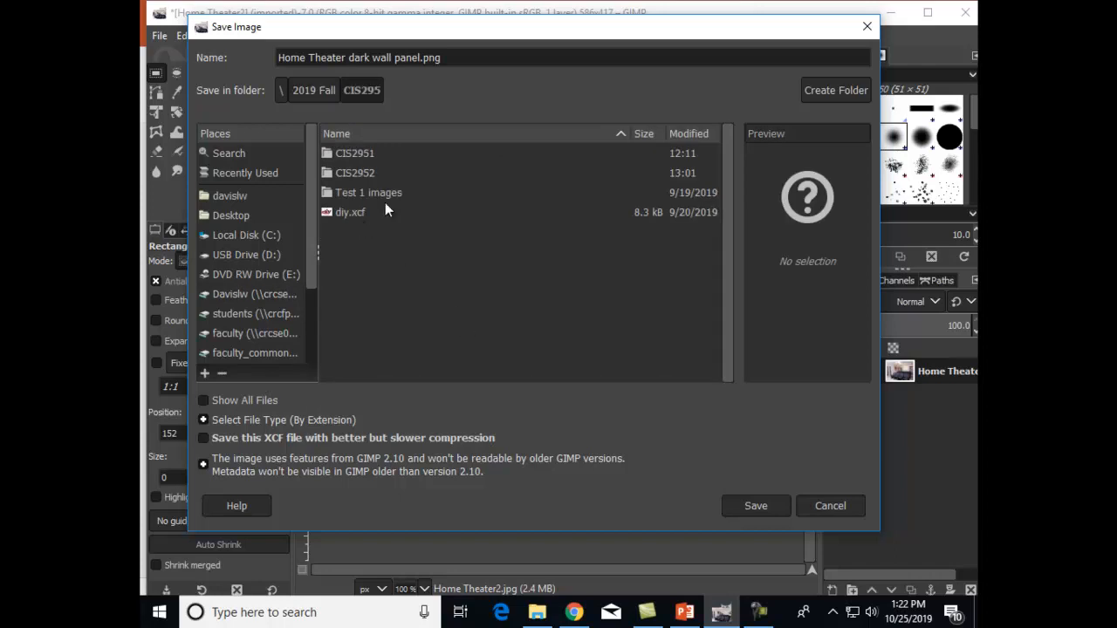
Export the image as Home Theater dark wall panel.png with the default PNG options
click(750, 503)
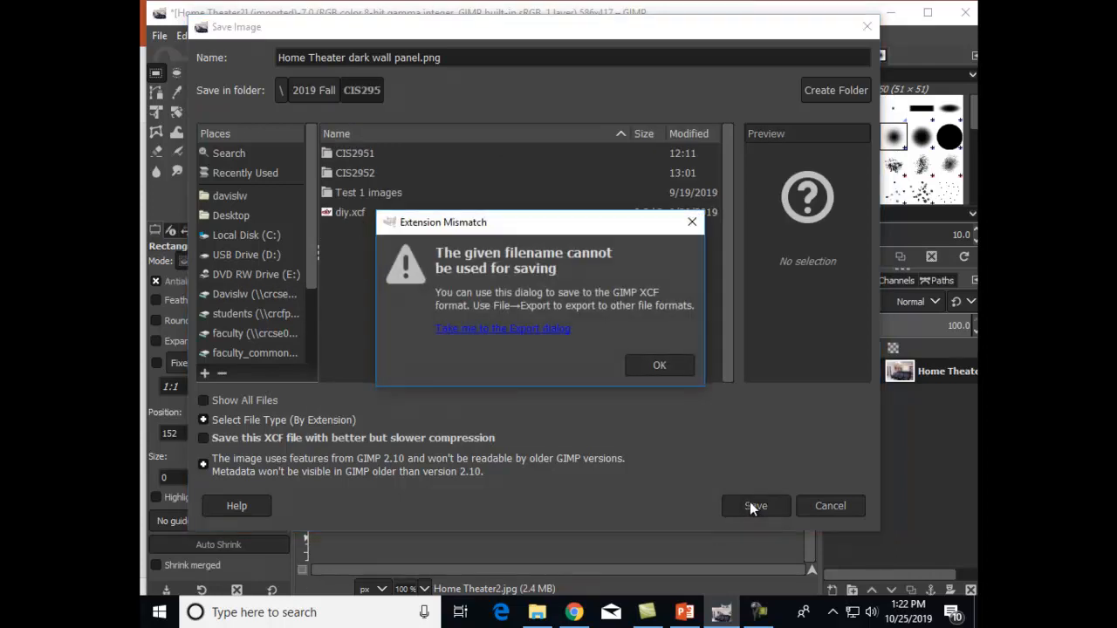
click(478, 330)
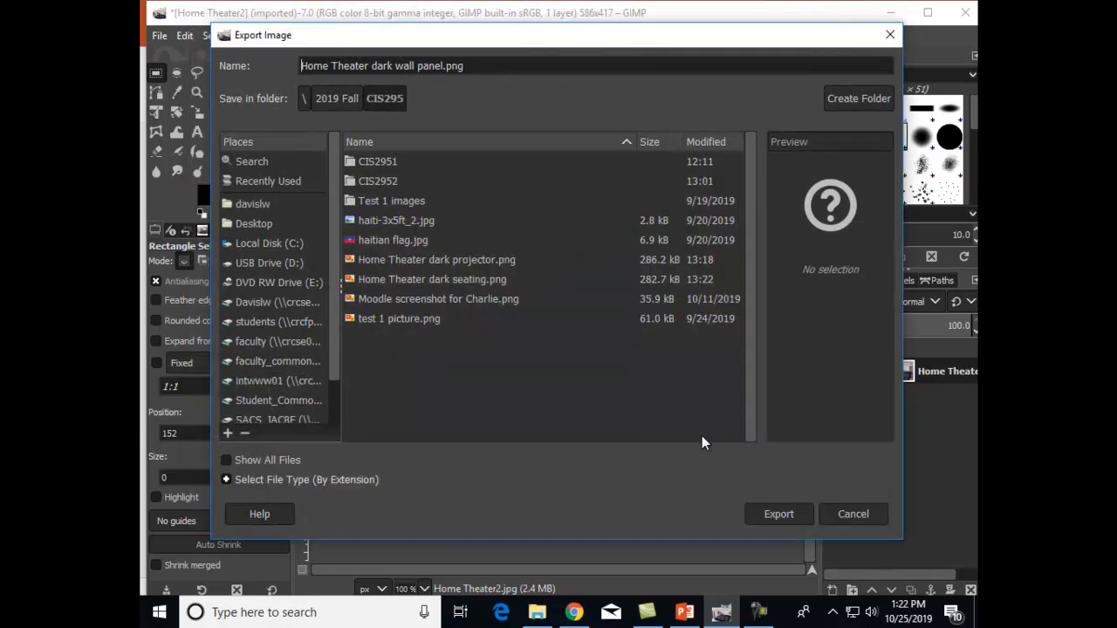
click(770, 515)
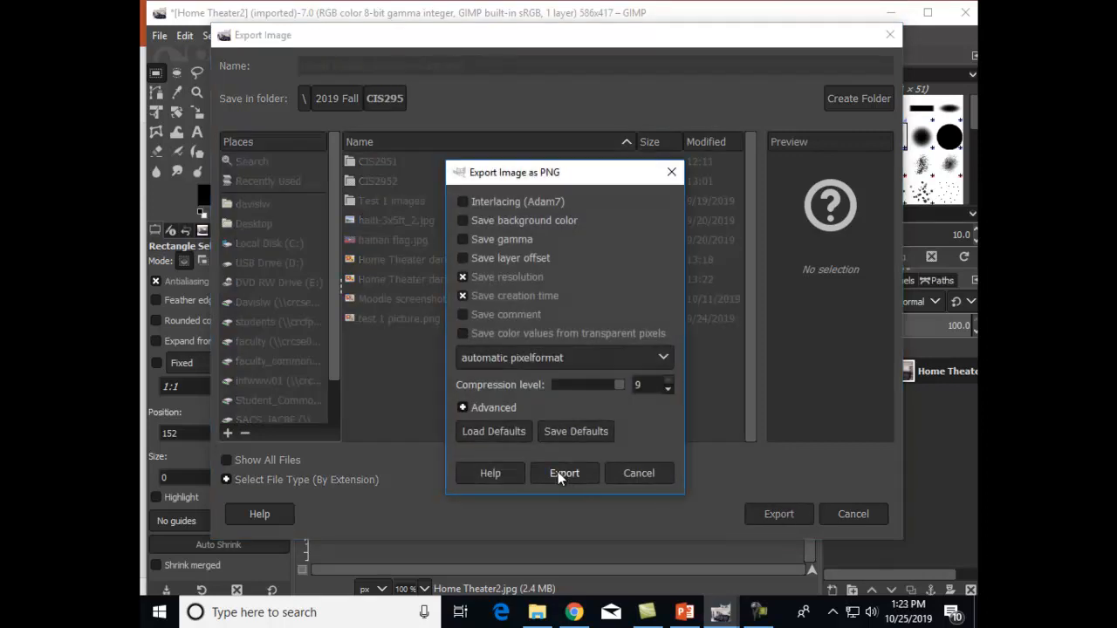
click(564, 473)
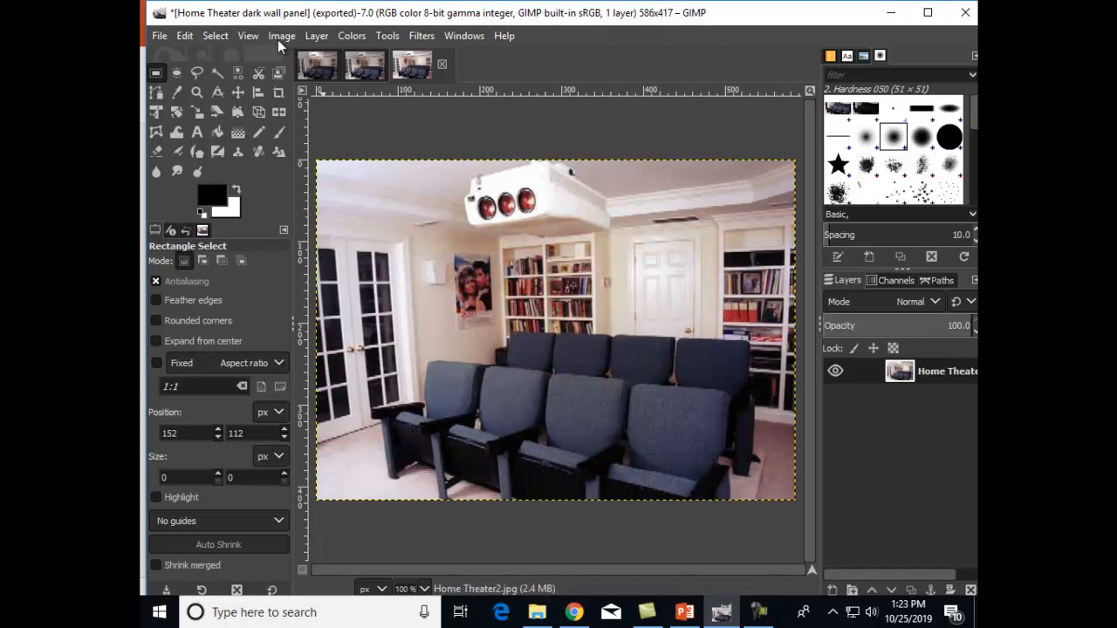
Darken the whole wall panel image by lowering its brightness with Brightness-Contrast
click(350, 36)
click(377, 188)
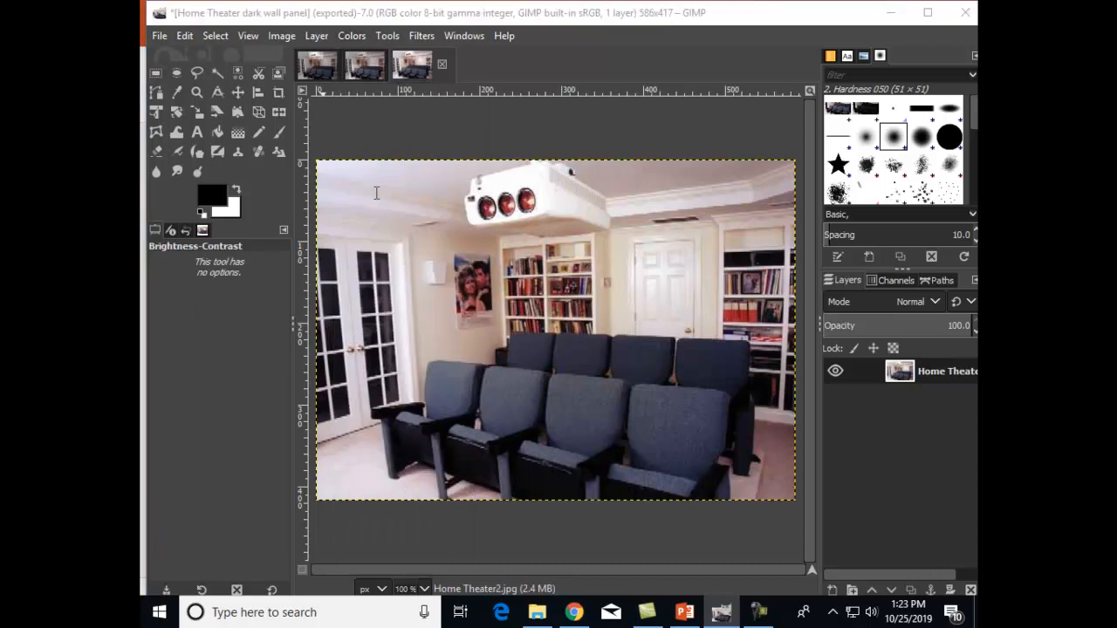
drag(400, 188, 325, 187)
click(371, 304)
click(432, 304)
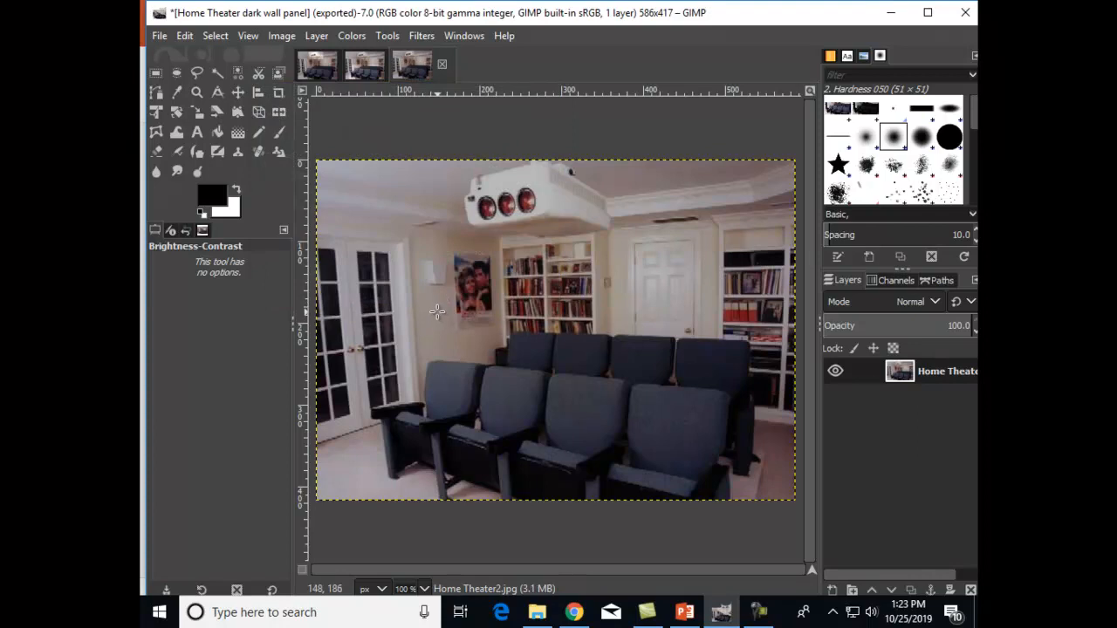
Open the original Home Theater2.jpg from the AudioVideo one folder as another image
click(154, 36)
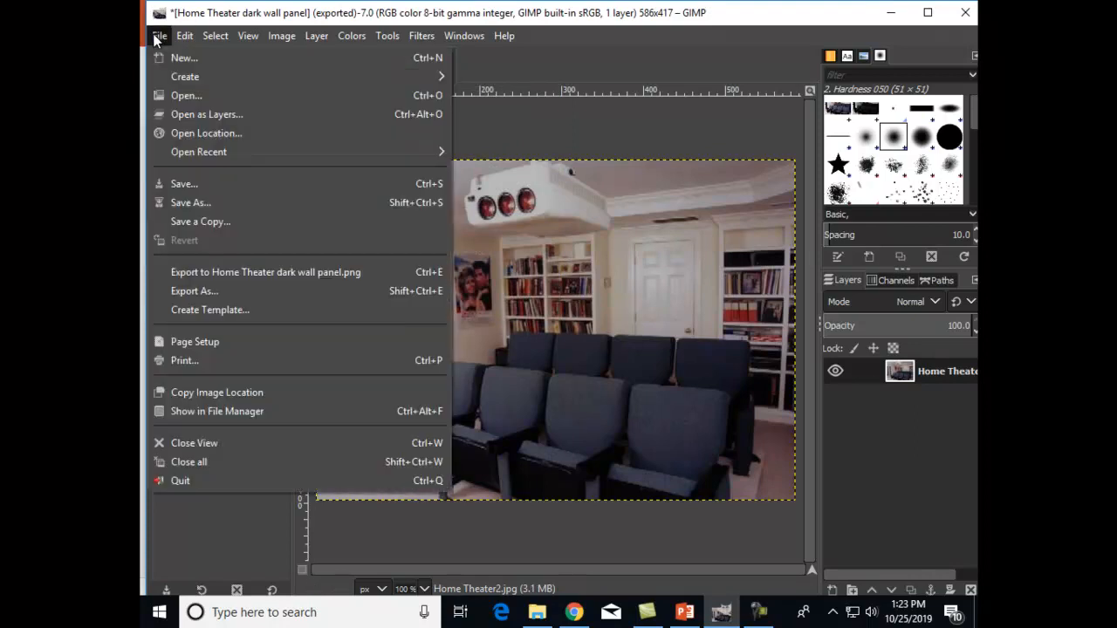
click(181, 92)
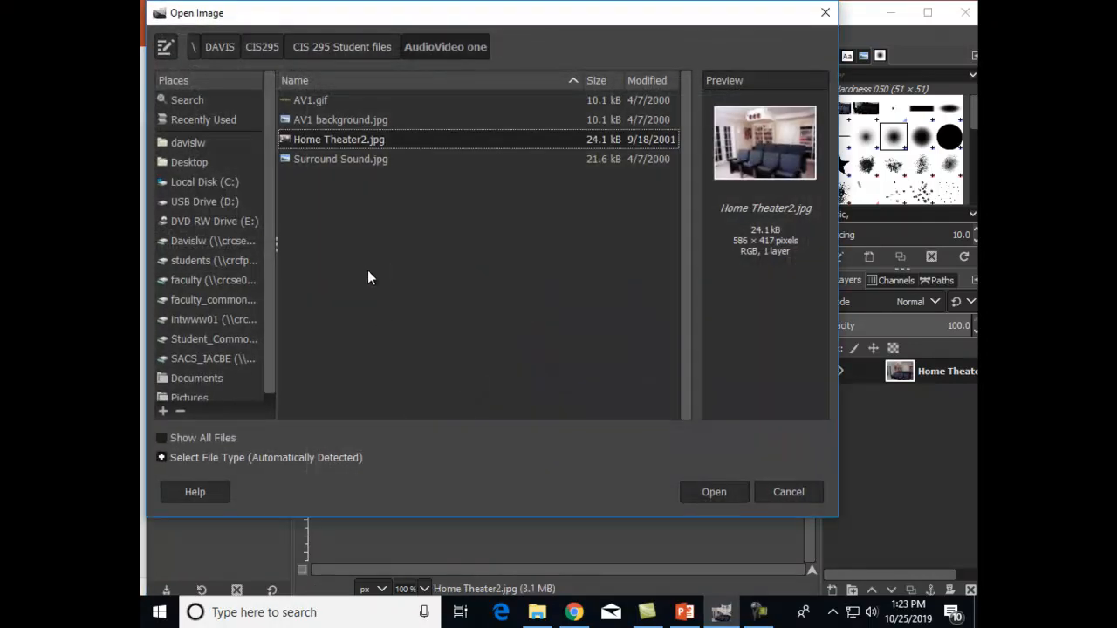
click(697, 495)
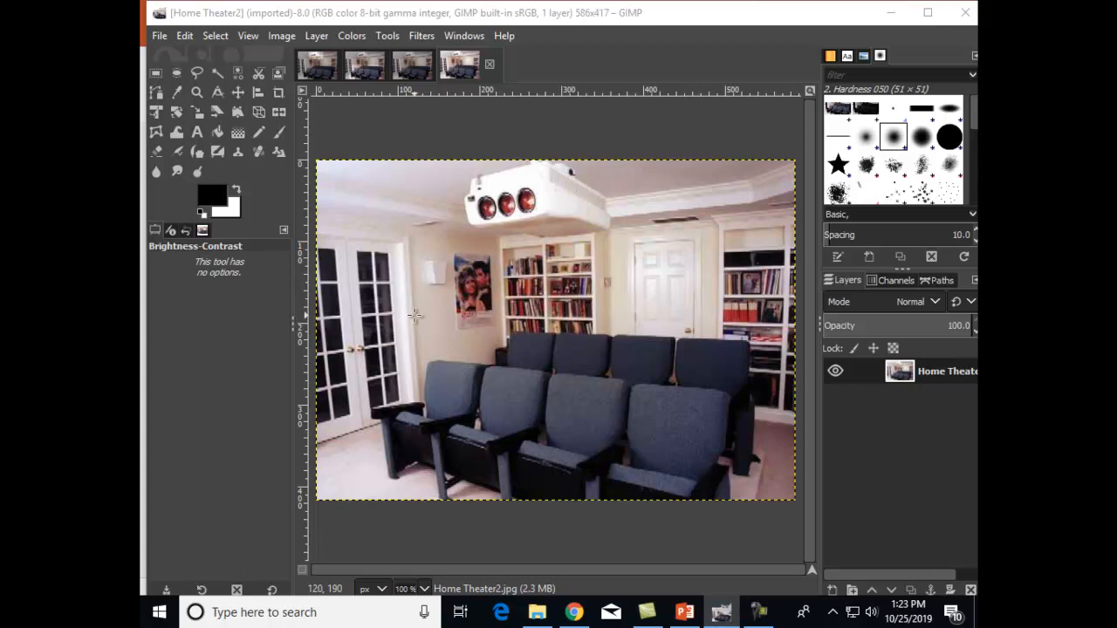
Select a rectangle of about 102 × 131 px around the poster and wall panel in the bright photo and copy it
click(155, 74)
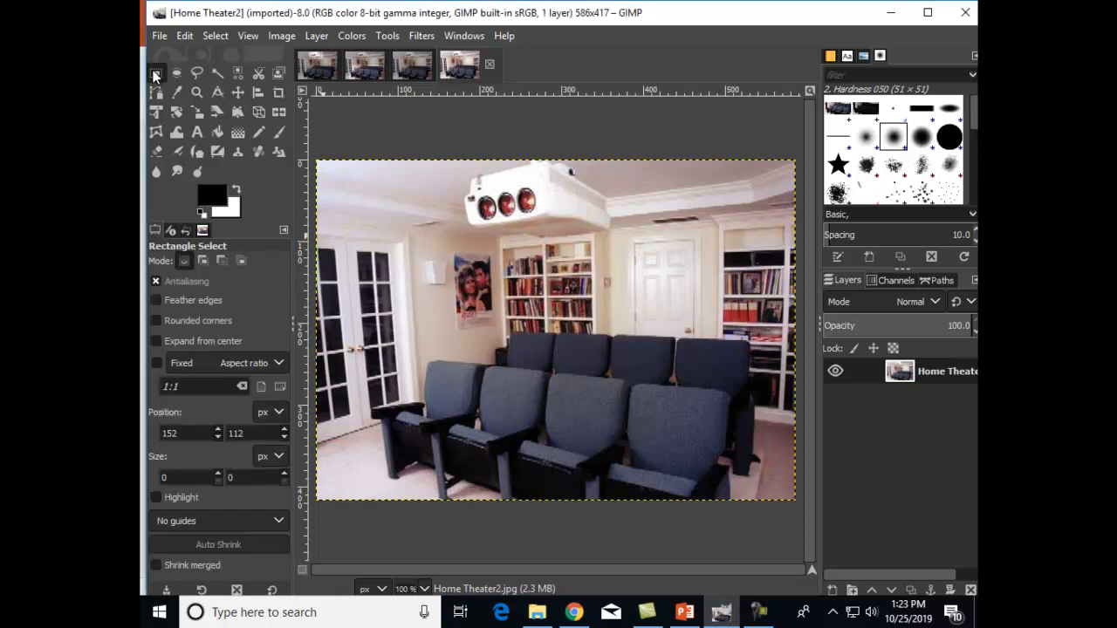
drag(416, 236, 494, 340)
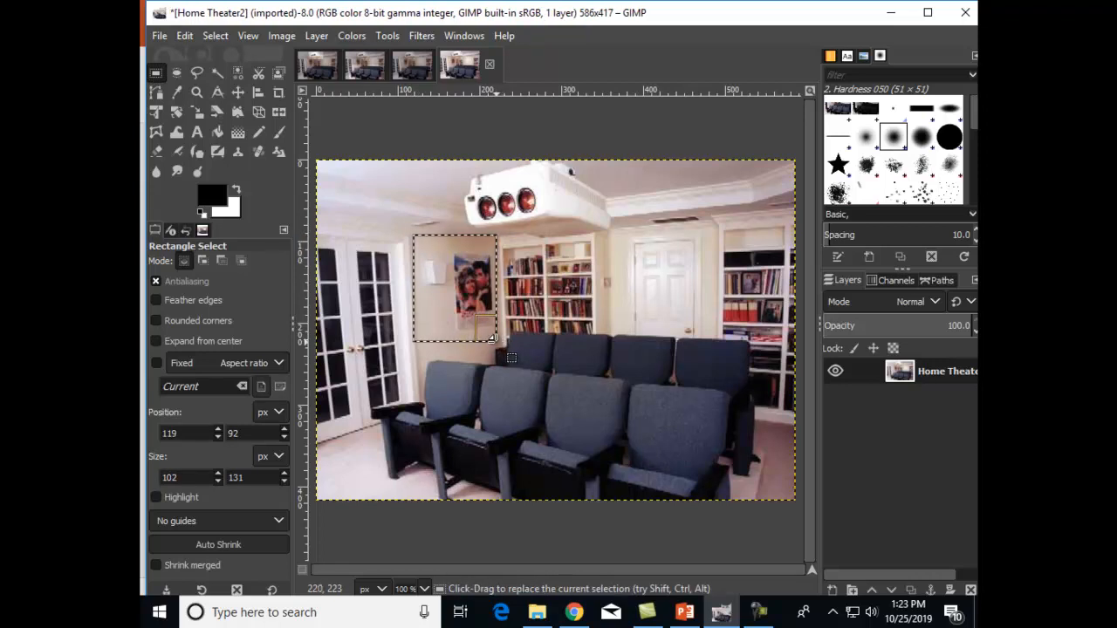
key(ctrl+c)
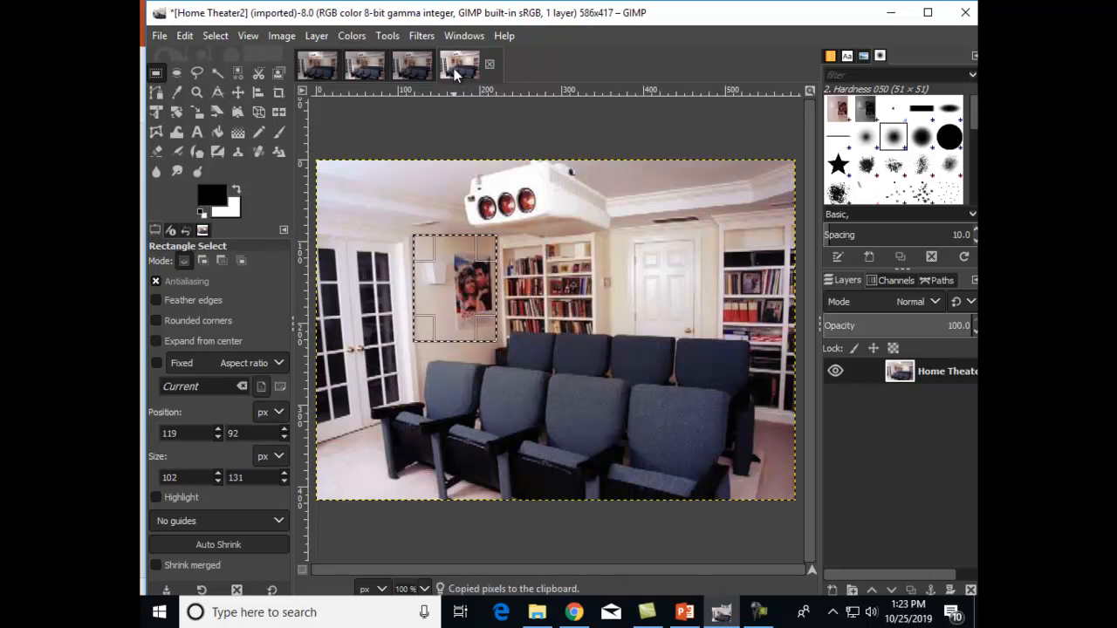
Paste the copied wall panel area in place as a new layer in the darkened wall panel image
click(420, 65)
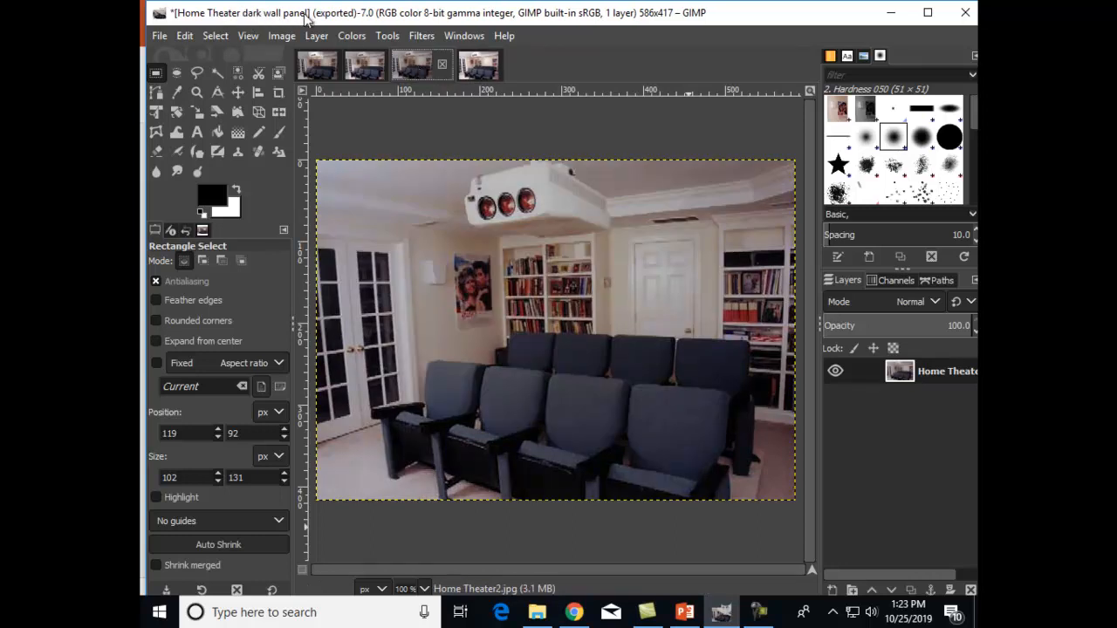
click(184, 35)
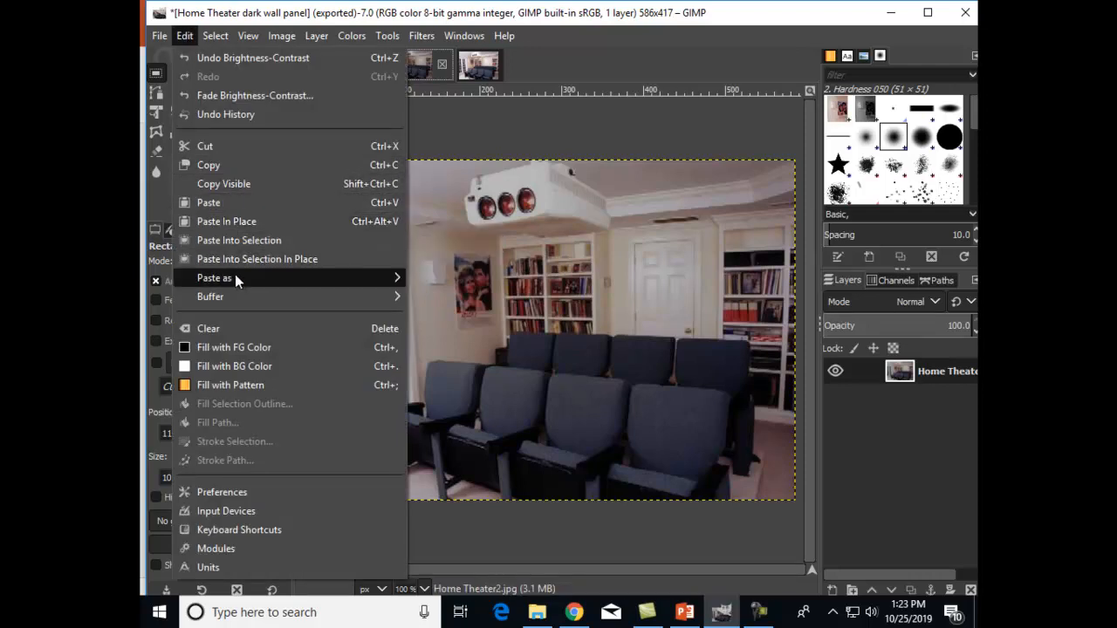
mouse_move(244, 277)
click(506, 297)
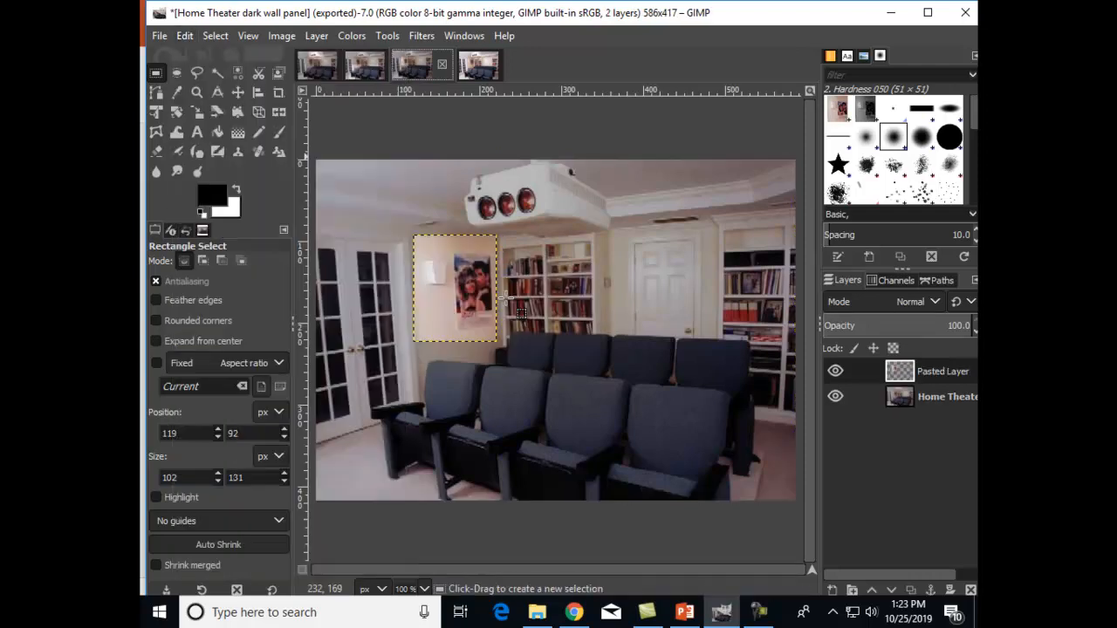
Merge the visible layers of the dark wall panel image
click(530, 433)
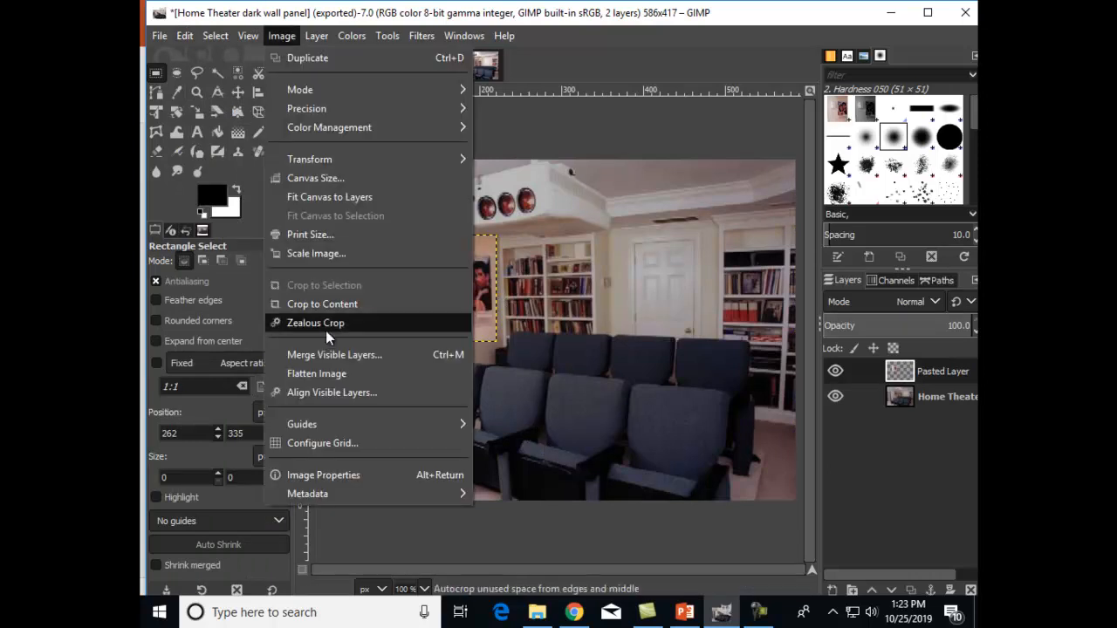
click(316, 355)
click(566, 413)
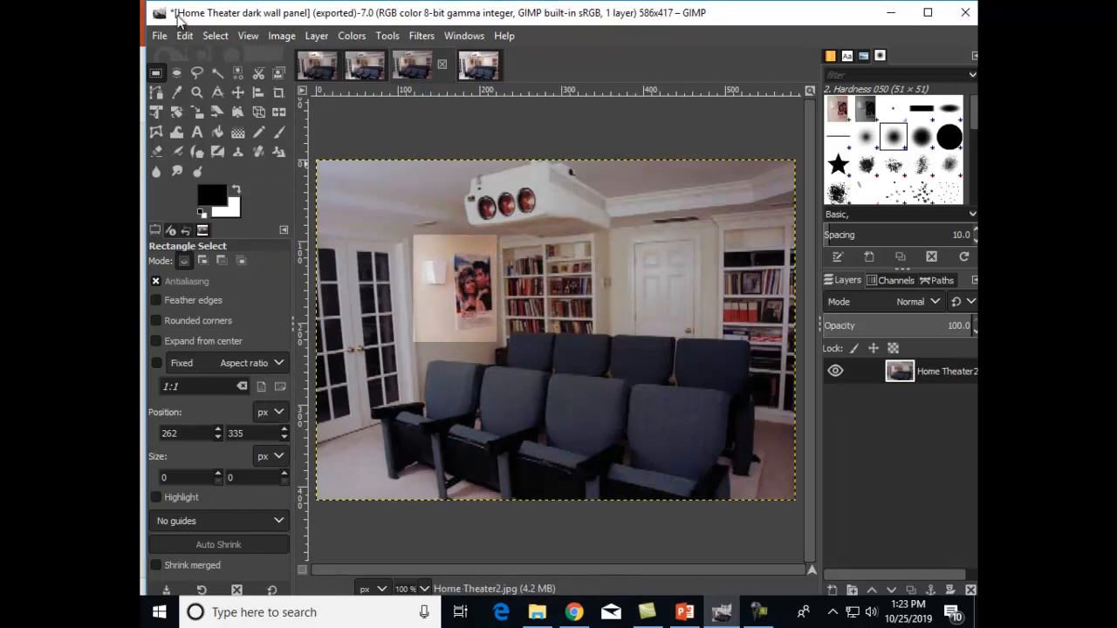
Start saving the merged wall panel image and choose the 2019 Fall/CIS295 folder on the personal network drive
click(159, 36)
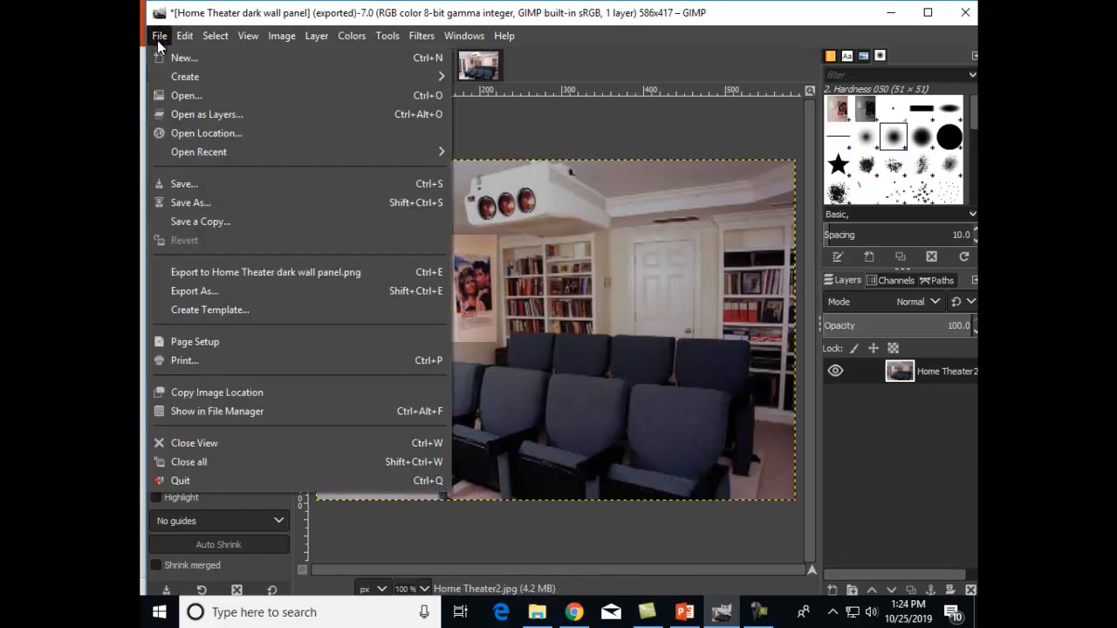
click(193, 182)
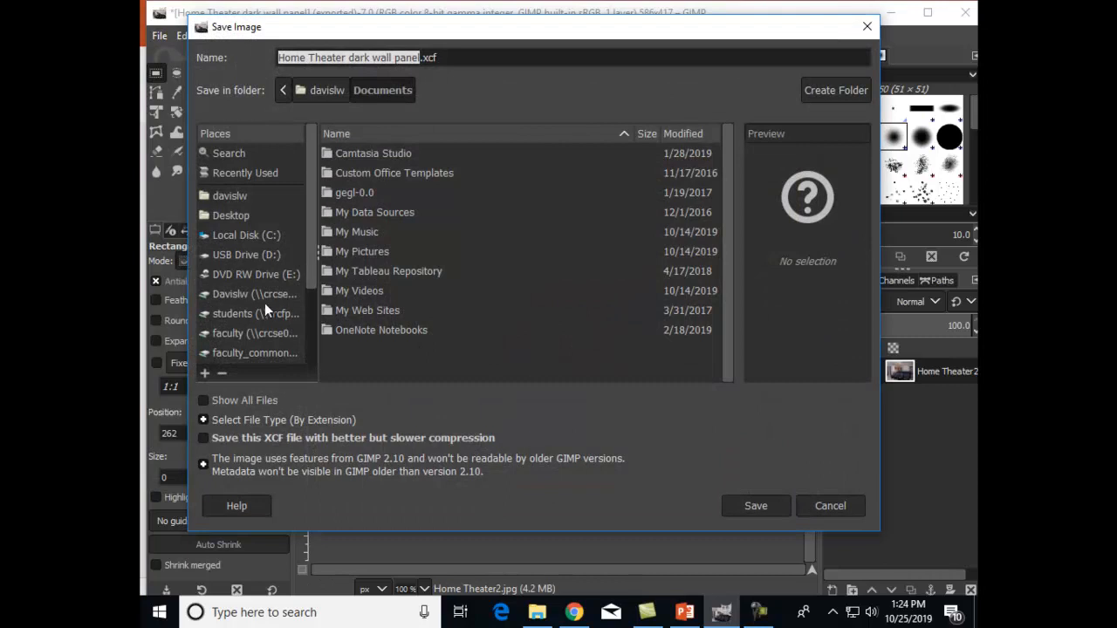
click(248, 295)
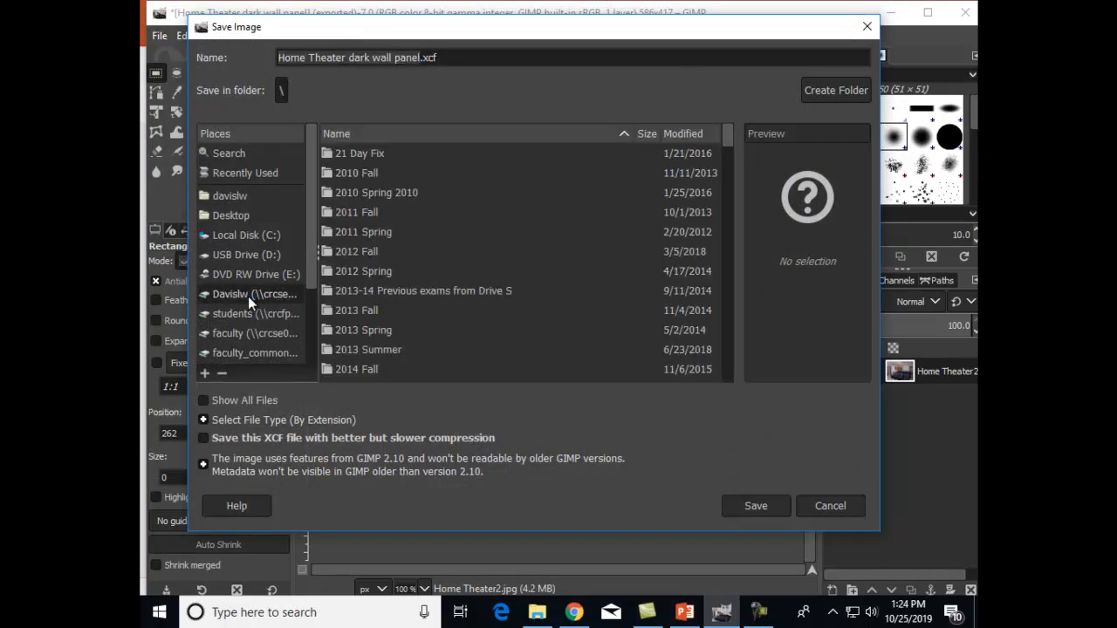
click(410, 318)
scroll(410, 317, down, 5)
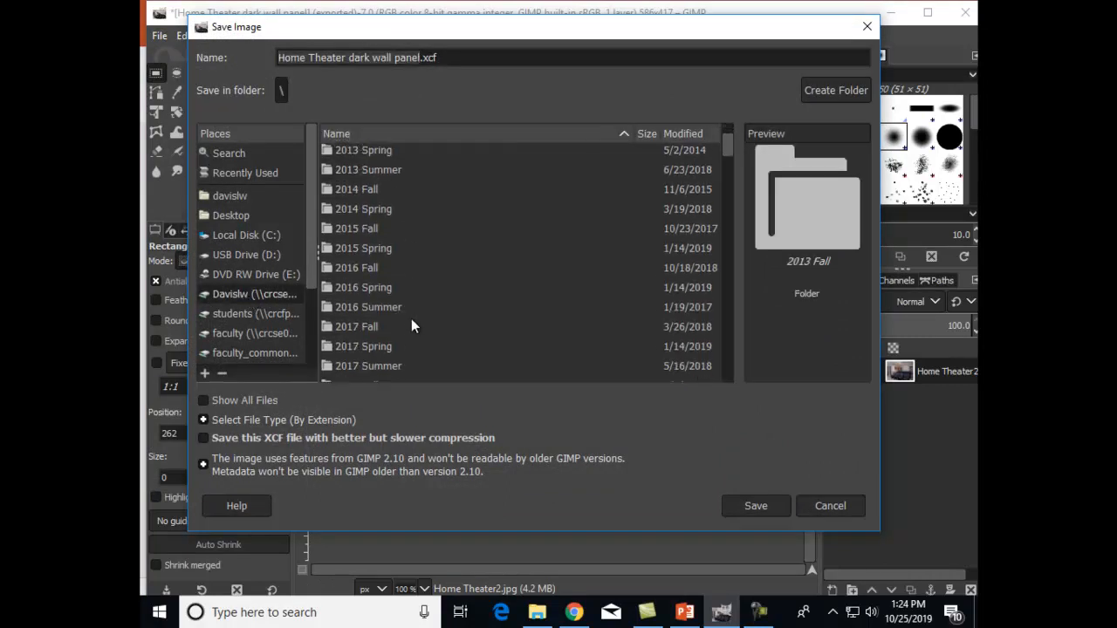
scroll(411, 320, down, 2)
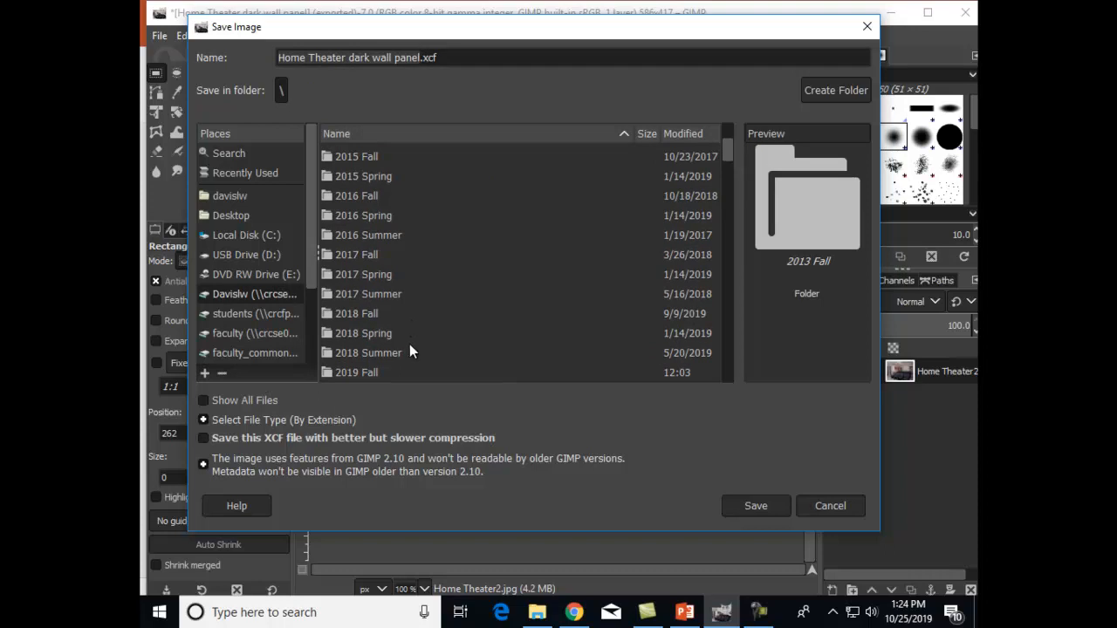
scroll(402, 359, down, 1)
double_click(376, 340)
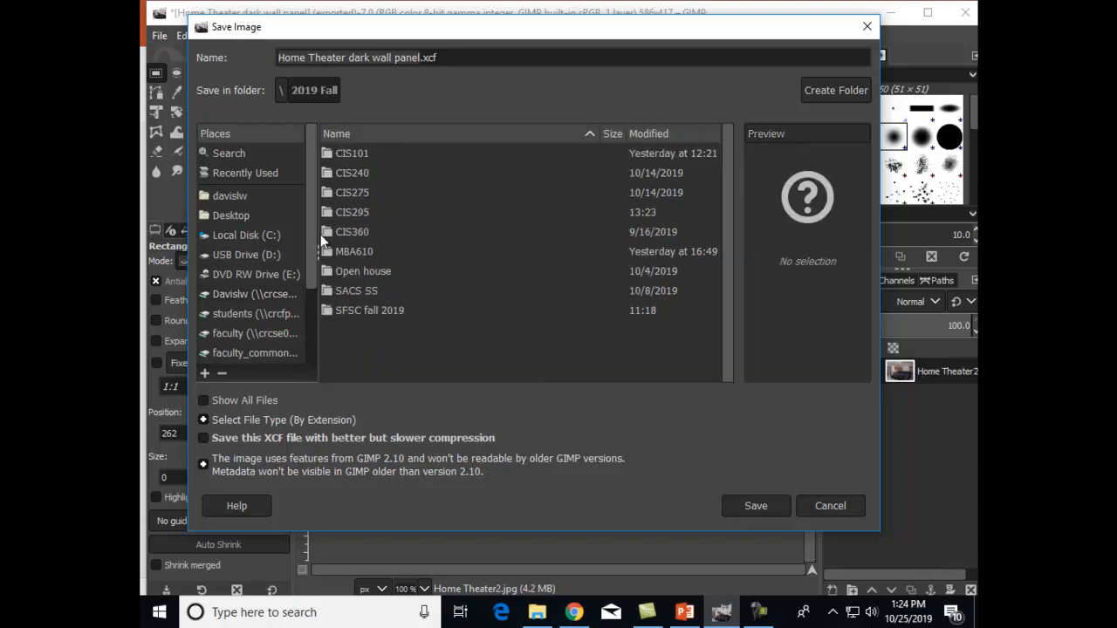
double_click(353, 206)
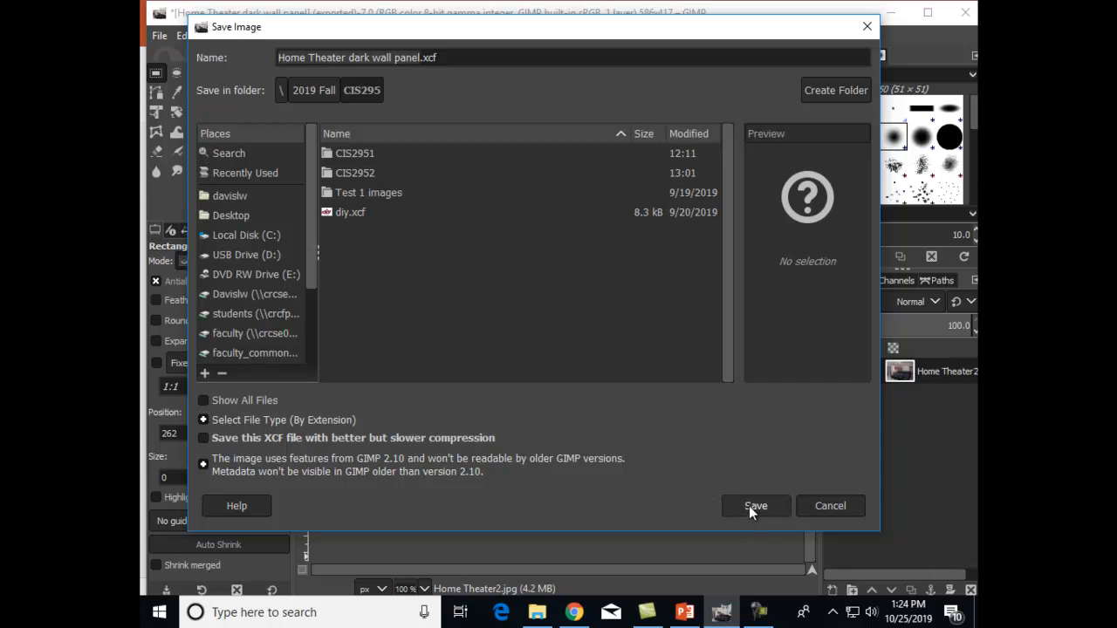
Change the file name's extension to make it Home Theater dark wall panel.png
click(439, 58)
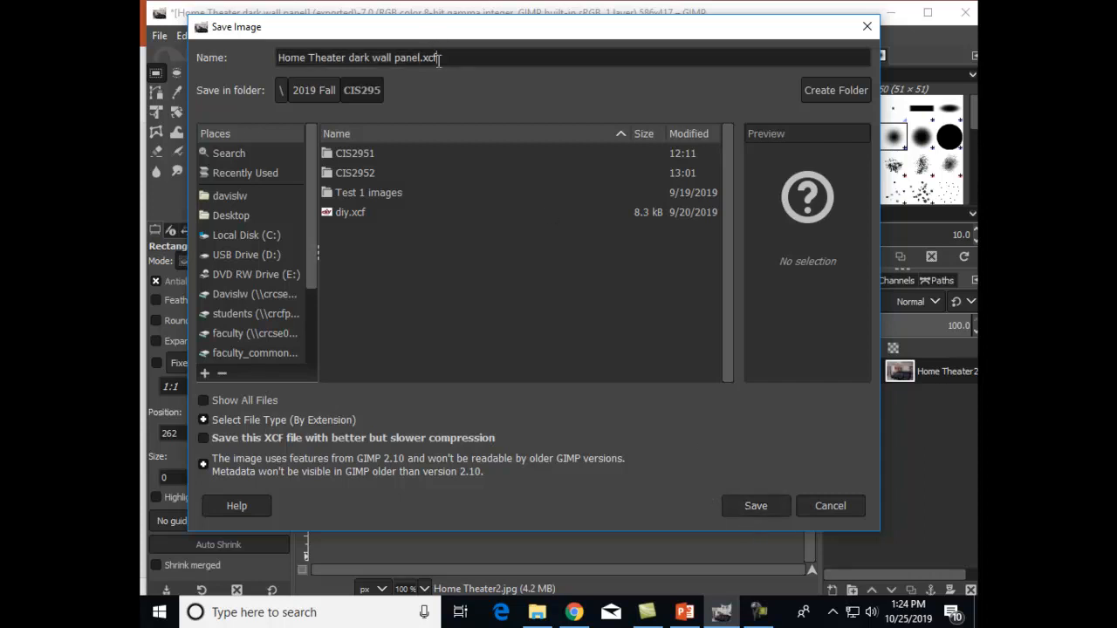
key(BackSpace)
key(BackSpace)
key(BackSpace)
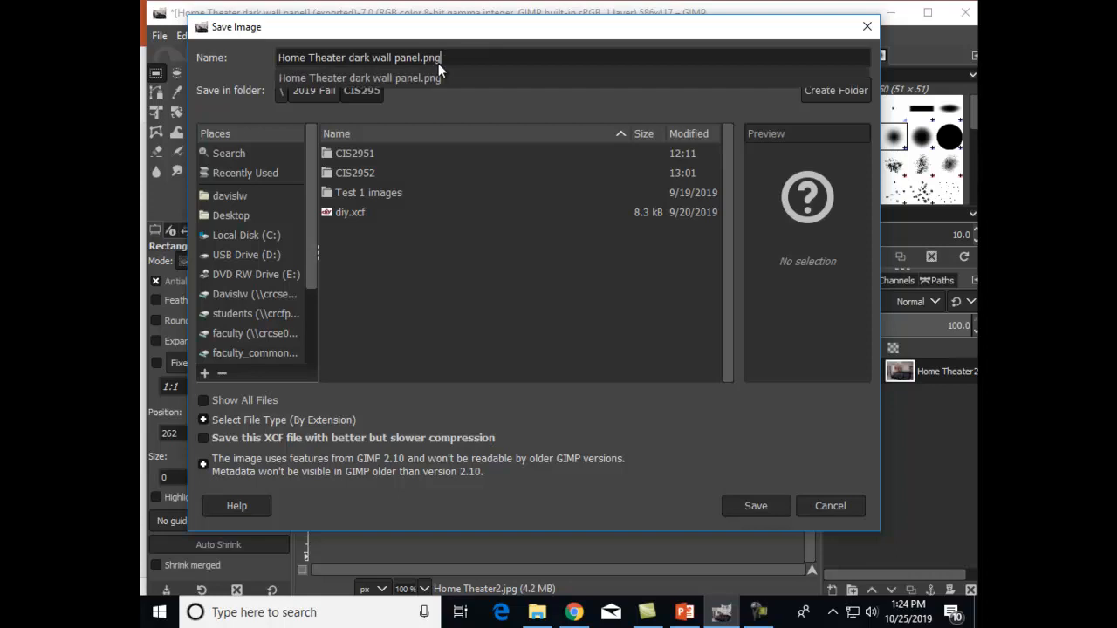
Export the merged image to the CIS295 folder as Home Theater dark wall panel.png, replacing the existing file and keeping the offered PNG options
click(743, 510)
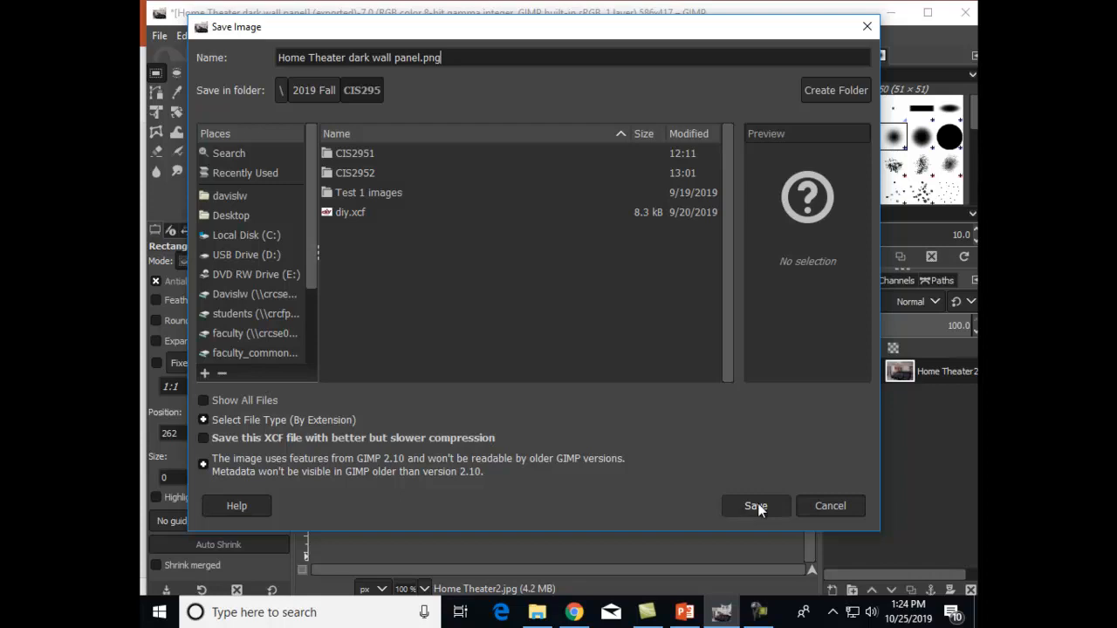
click(755, 506)
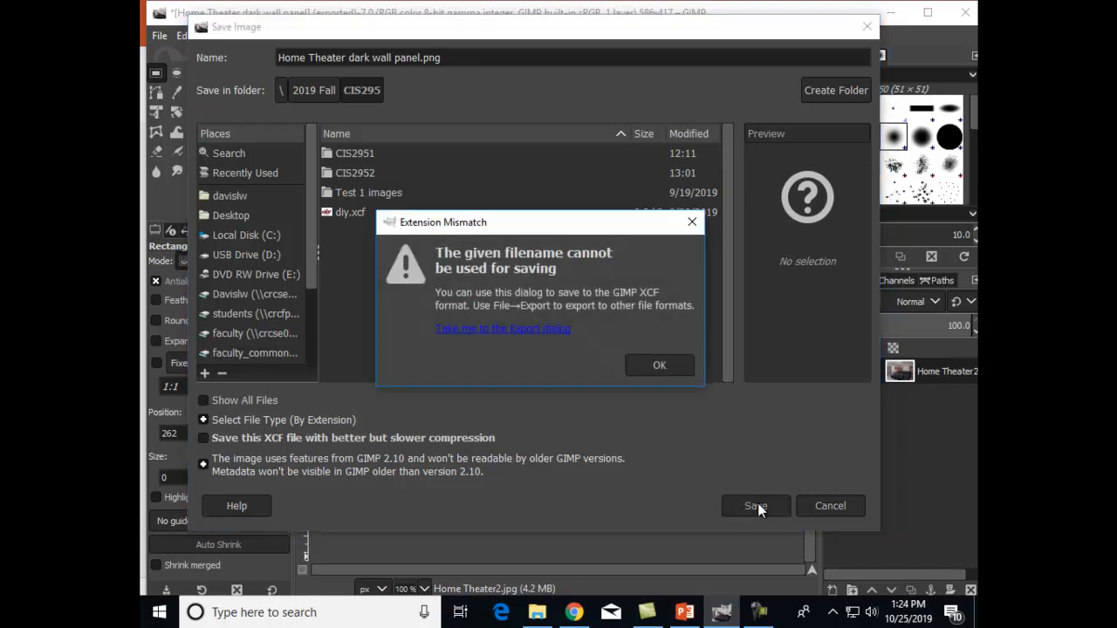
click(527, 328)
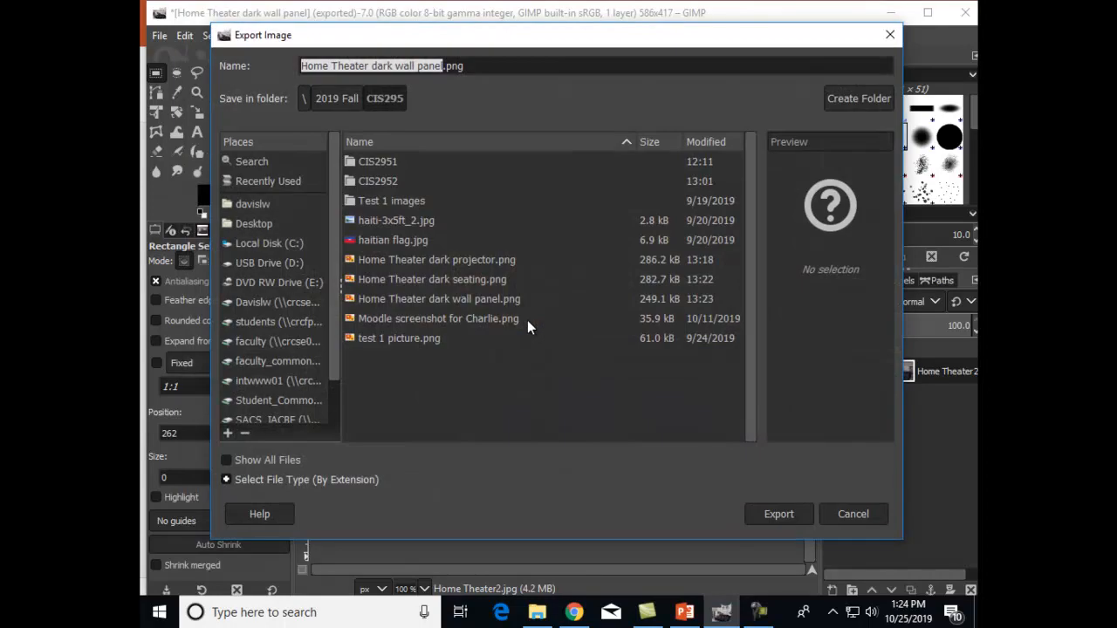
click(786, 513)
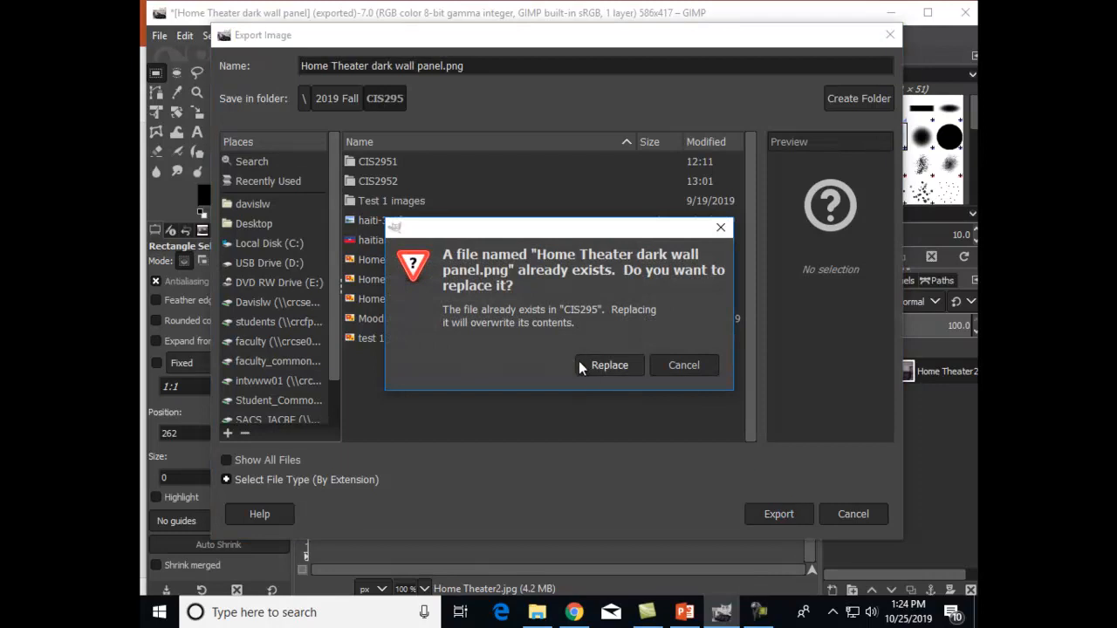
click(593, 364)
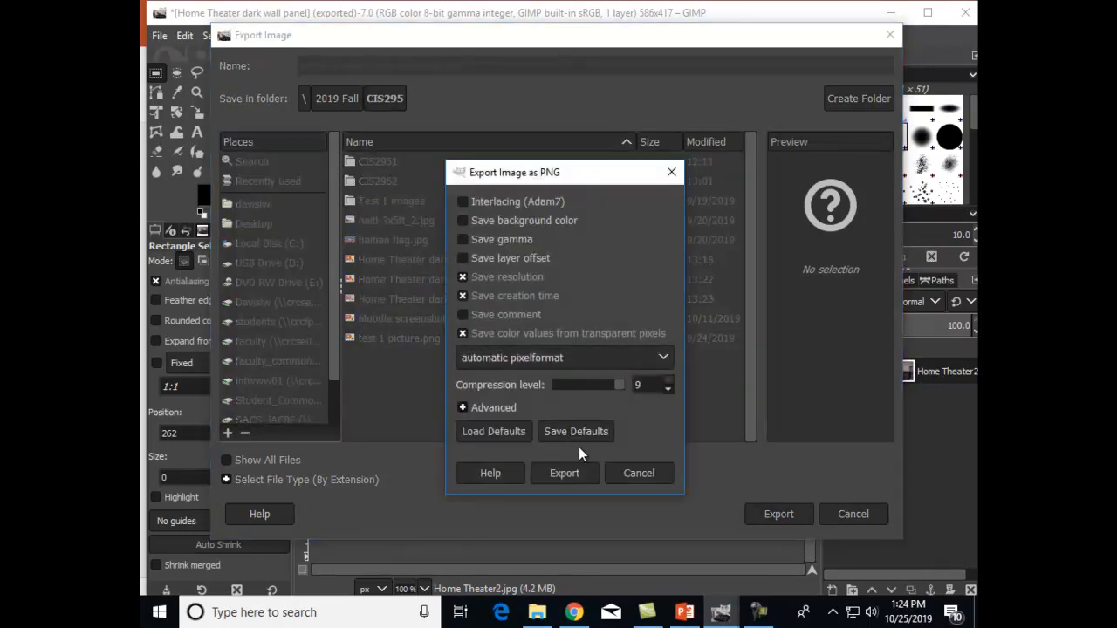
click(570, 473)
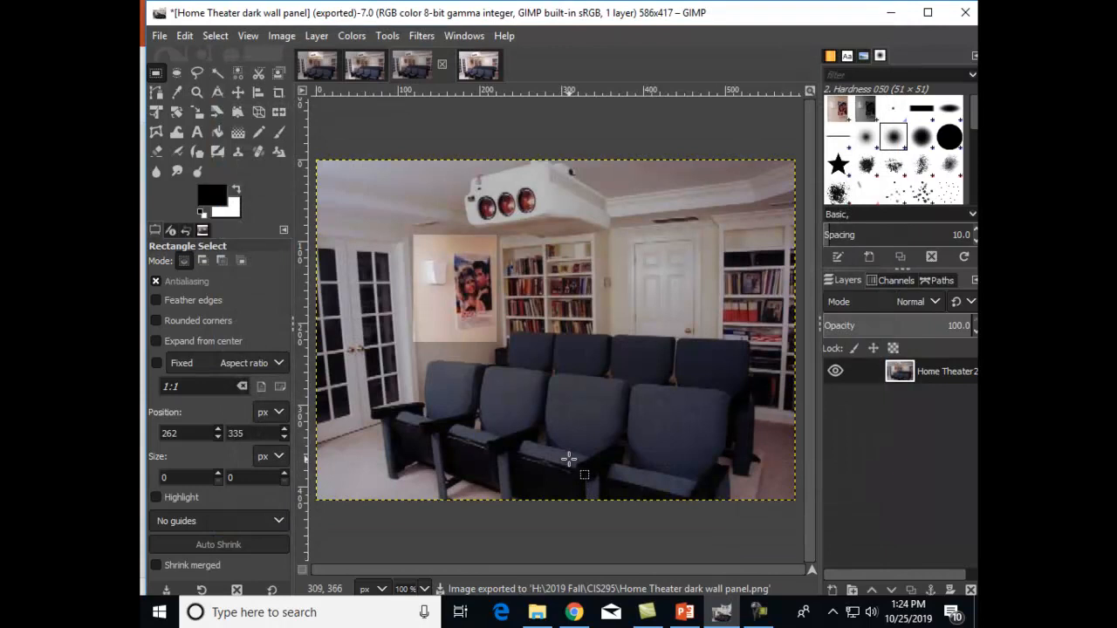
Switch to the home theater presentation in PowerPoint and compare the highlighted photos on Major Components slides 3 and 4
click(683, 613)
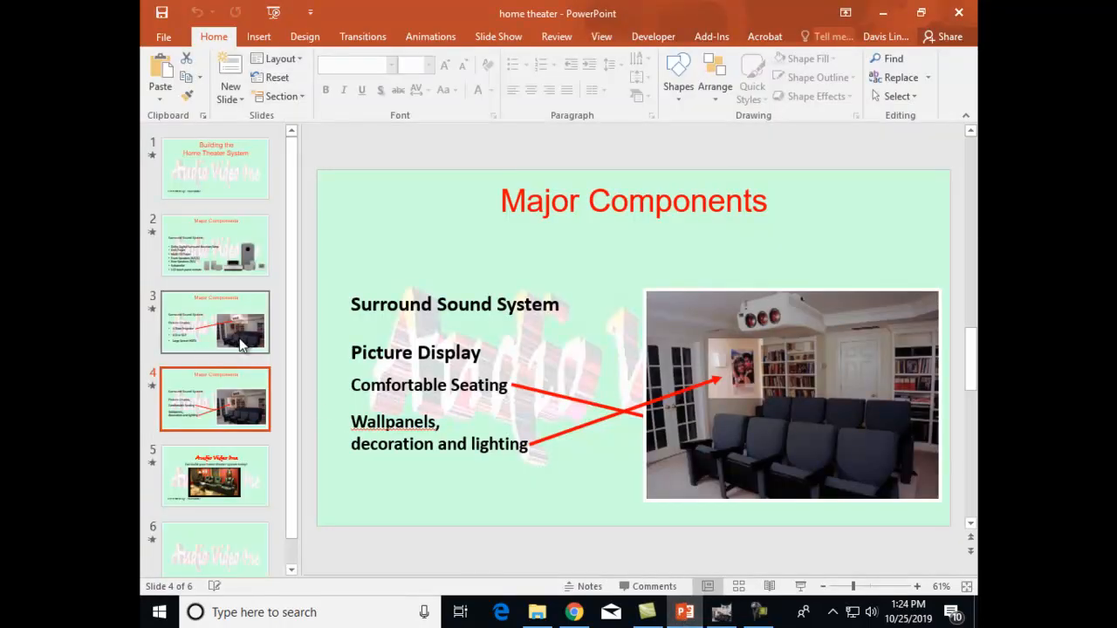
click(239, 341)
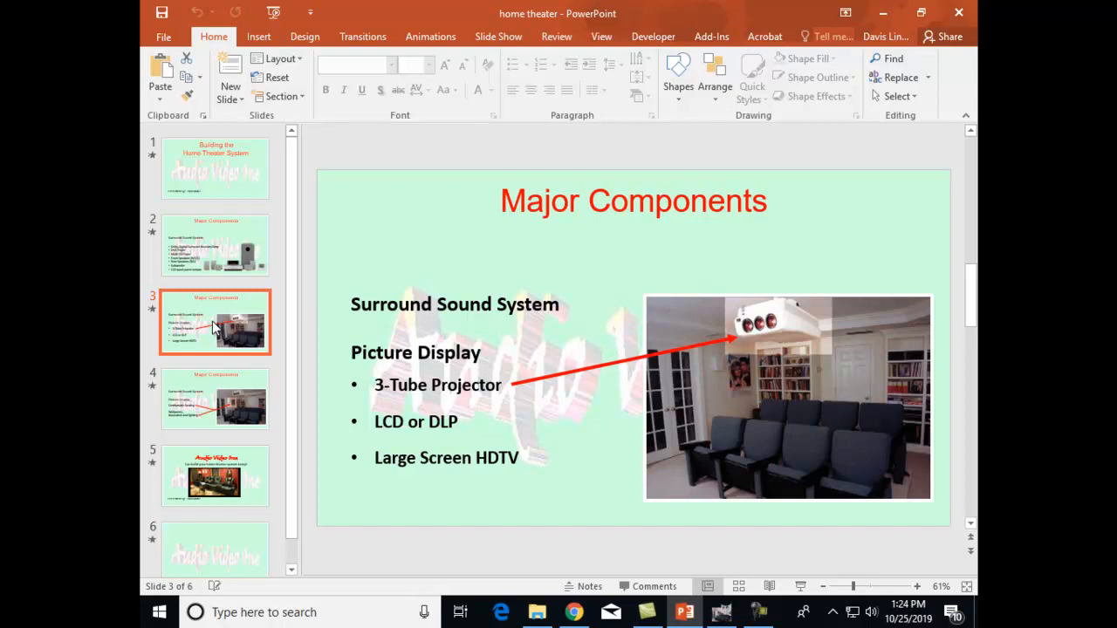
click(228, 404)
click(216, 343)
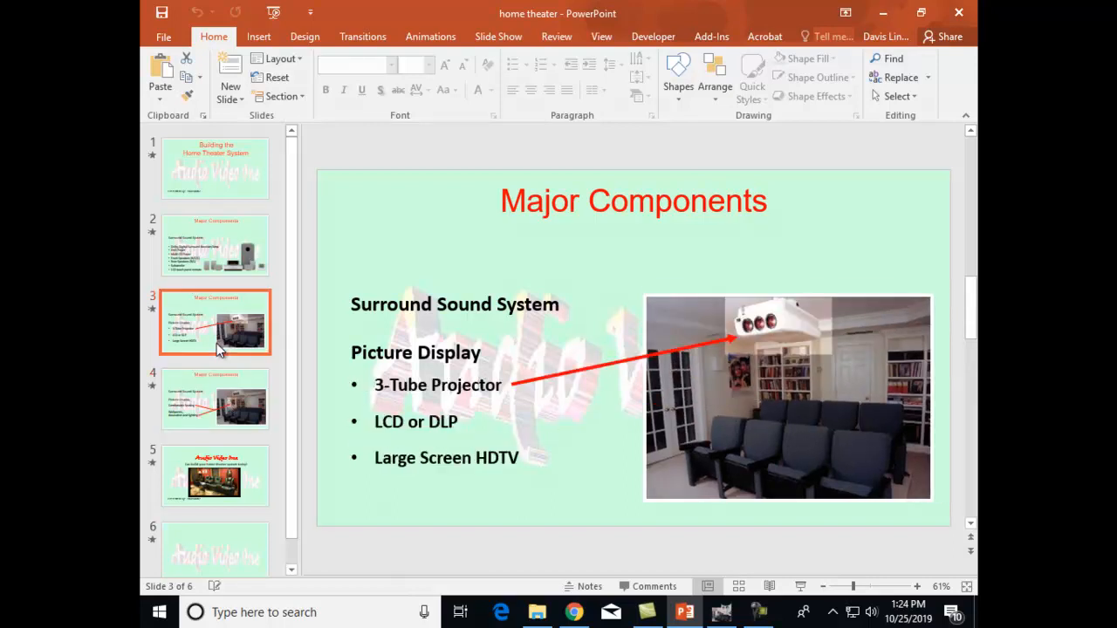